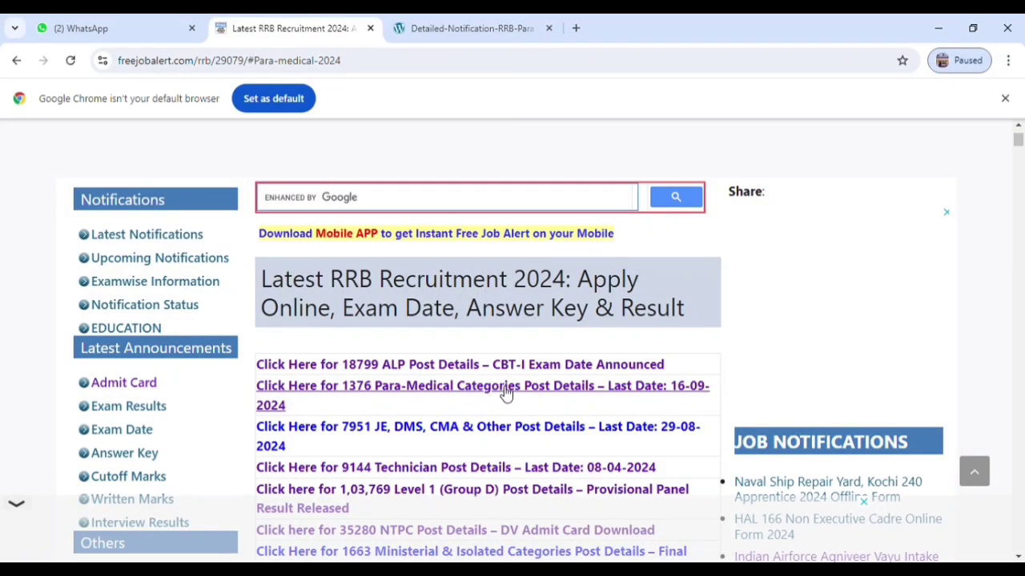
Step: Open the 1376 Para-Medical Categories post details and highlight the post dates, total vacancy and Para-medical Categories 2024 title
left_click(584, 391)
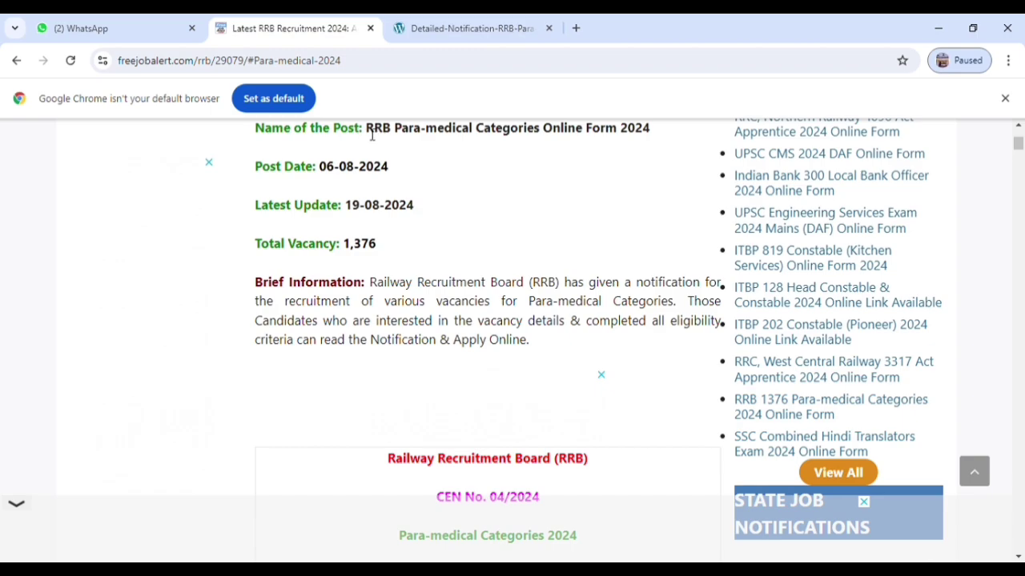
left_click_drag(254, 167, 369, 231)
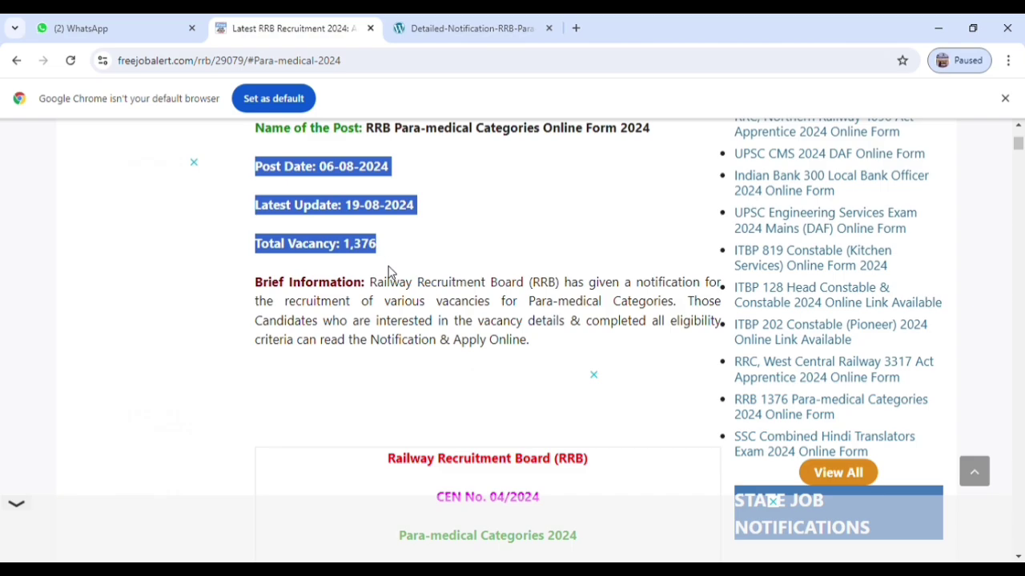
scroll(440, 373, "down", 4)
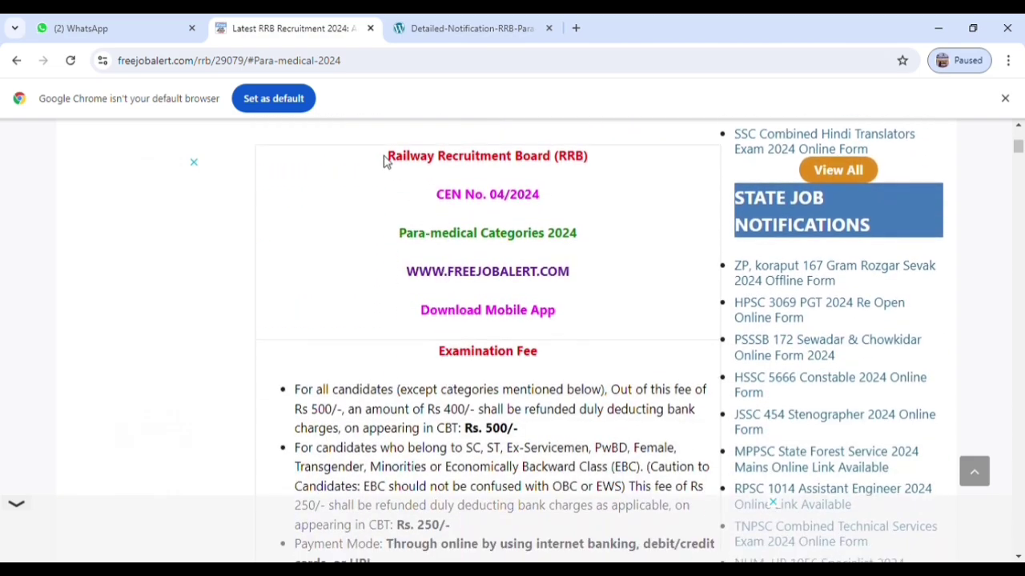
left_click_drag(387, 161, 606, 152)
left_click_drag(392, 235, 595, 220)
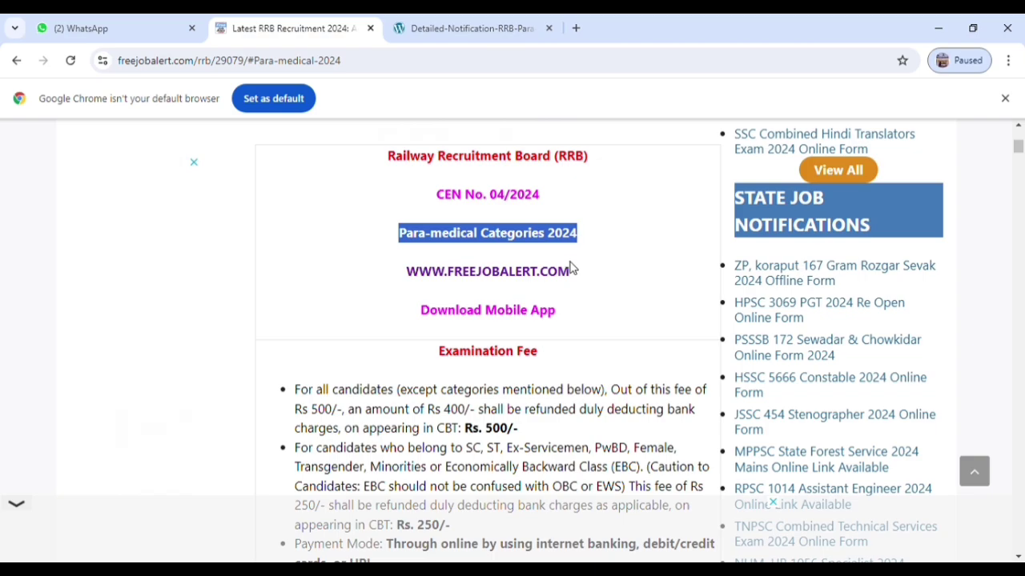
Step: Highlight the examination fee rules and the important application dates for the para-medical posts
scroll(560, 368, "down", 1)
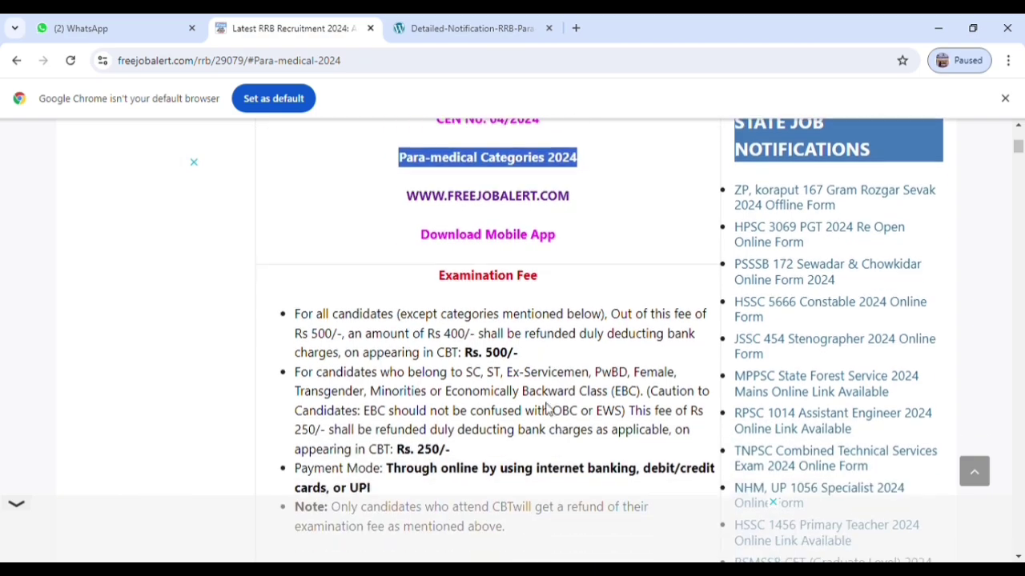
scroll(464, 316, "down", 2)
left_click_drag(444, 129, 565, 370)
scroll(448, 345, "down", 2)
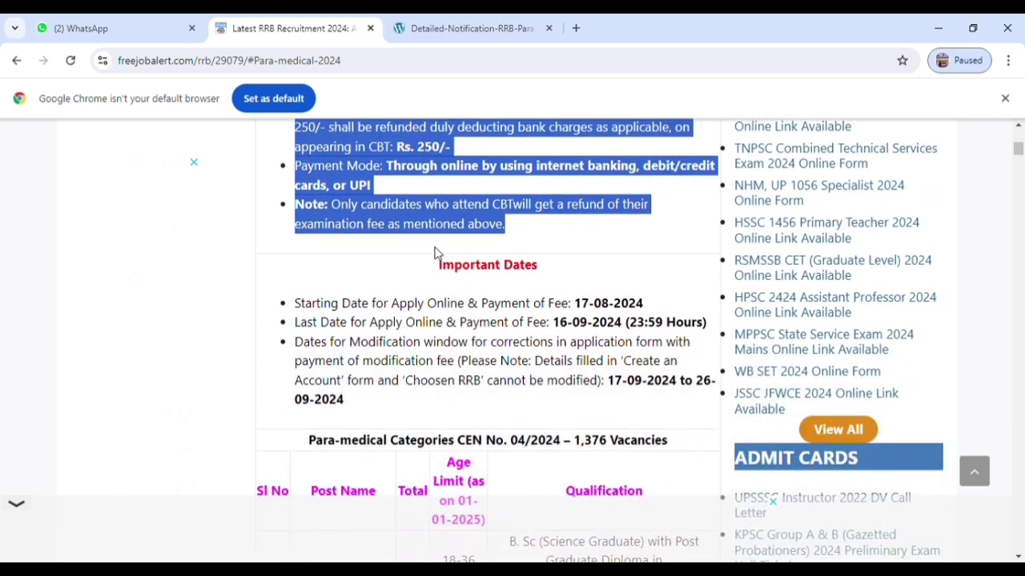
left_click(461, 287)
left_click_drag(460, 287, 652, 440)
scroll(392, 240, "down", 2)
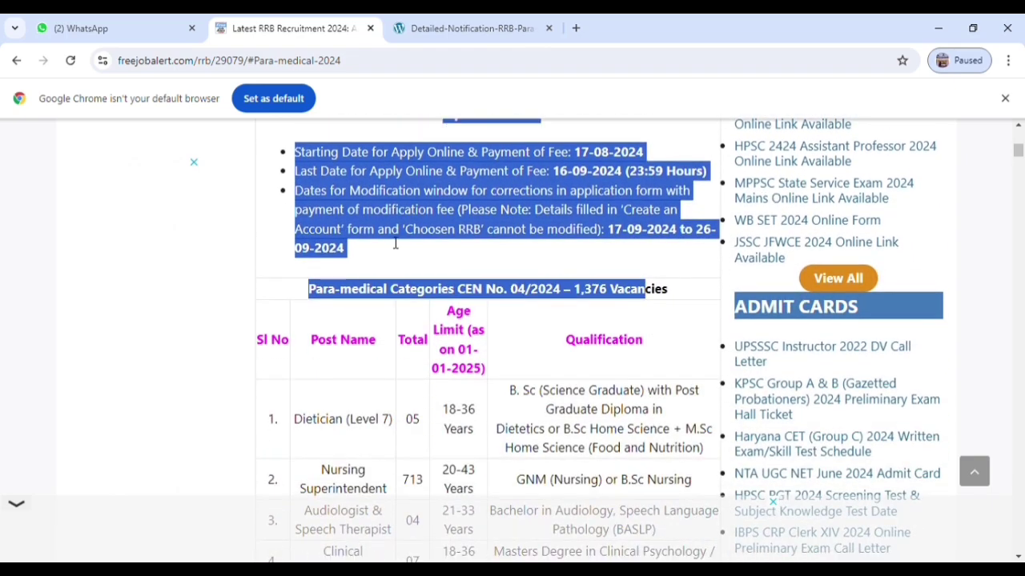
Step: Review the Para-medical Categories CEN No. 04/2024 table for each post's vacancies, age limit and qualification
left_click(393, 324)
left_click_drag(293, 283, 677, 302)
scroll(544, 380, "down", 2)
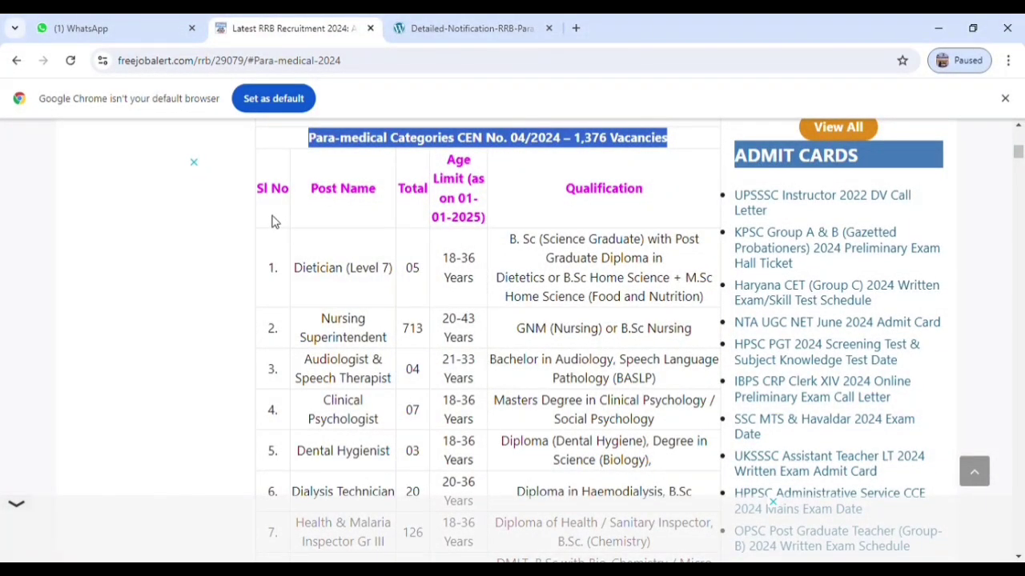
left_click_drag(265, 193, 702, 441)
left_click(653, 422)
scroll(653, 422, "down", 2)
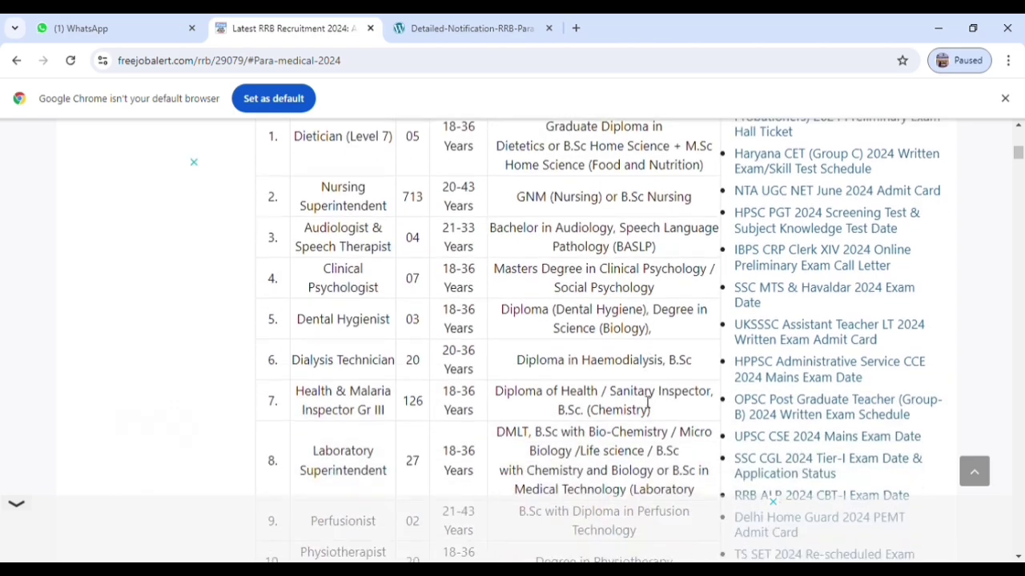
scroll(641, 381, "up", 2)
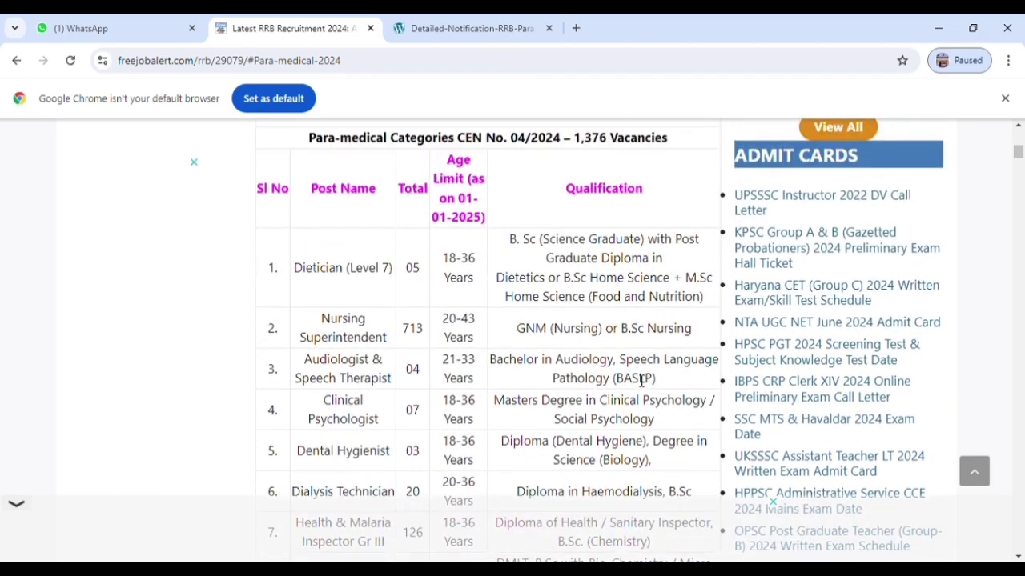
scroll(606, 364, "down", 3)
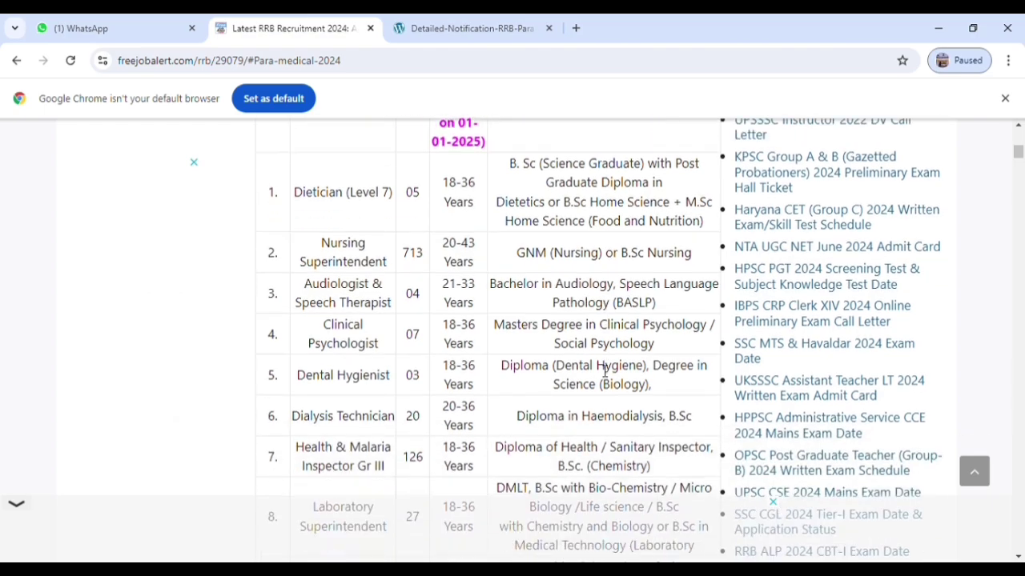
scroll(606, 373, "up", 2)
scroll(435, 308, "up", 1)
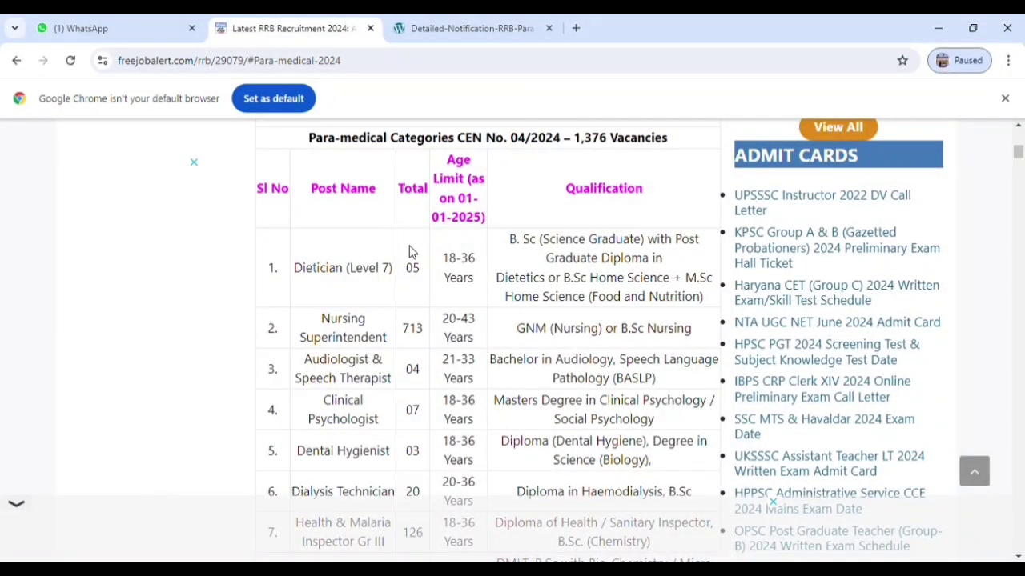
scroll(477, 344, "down", 1)
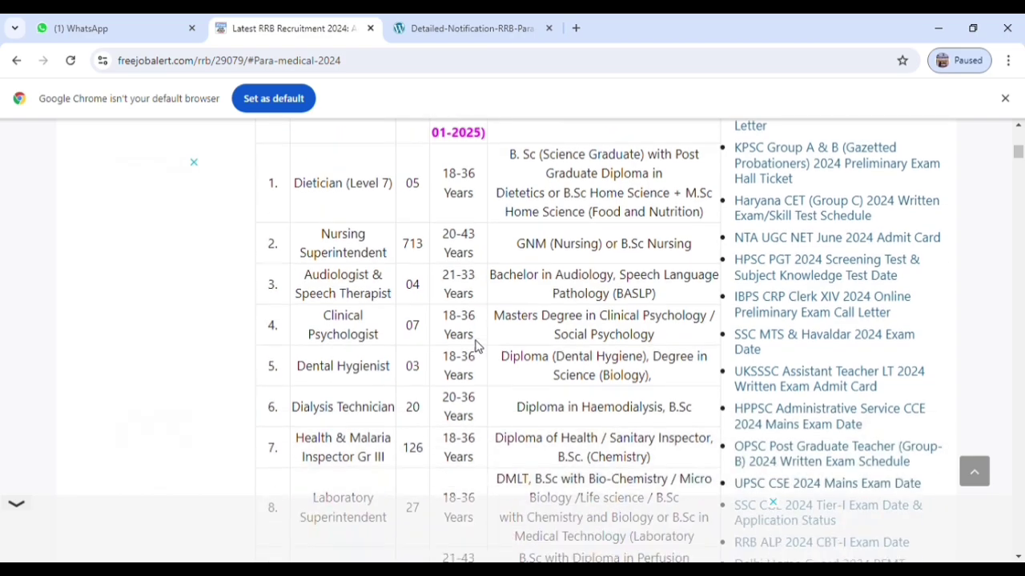
scroll(476, 344, "down", 7)
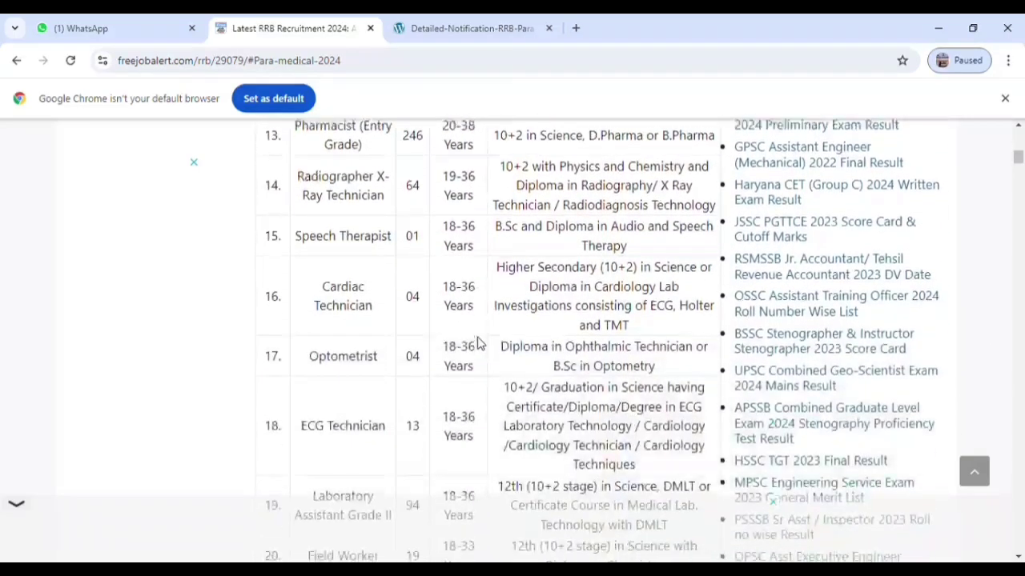
scroll(482, 340, "down", 1)
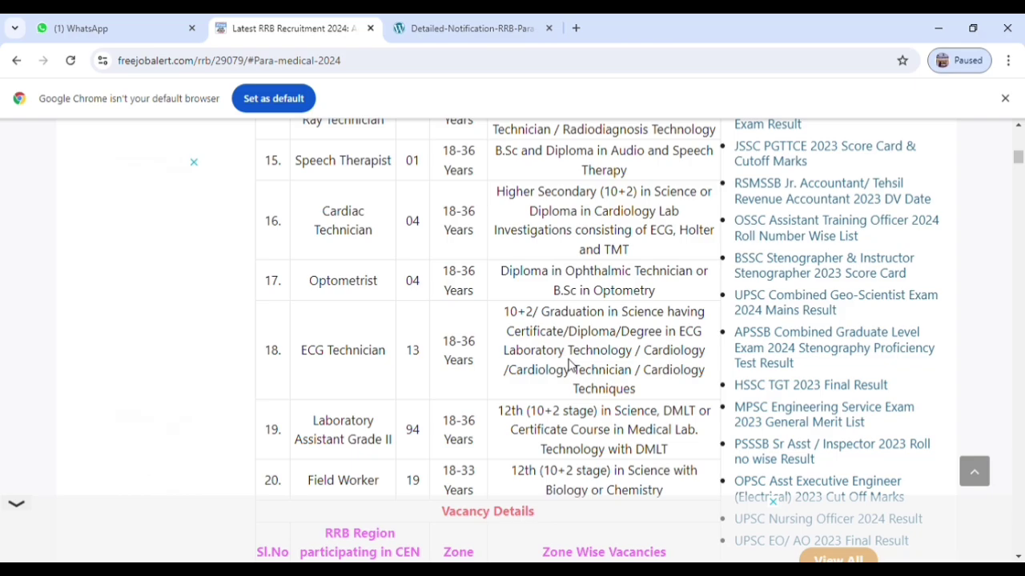
Step: Examine the zone-wise vacancies for the participating RRB regions and find the important links below them
scroll(585, 405, "down", 3)
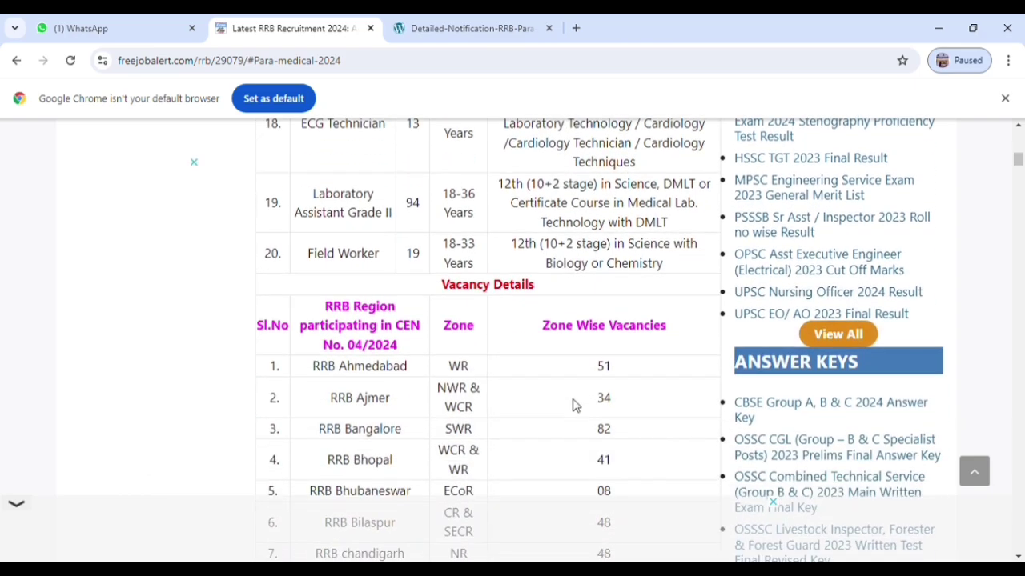
scroll(560, 409, "down", 1)
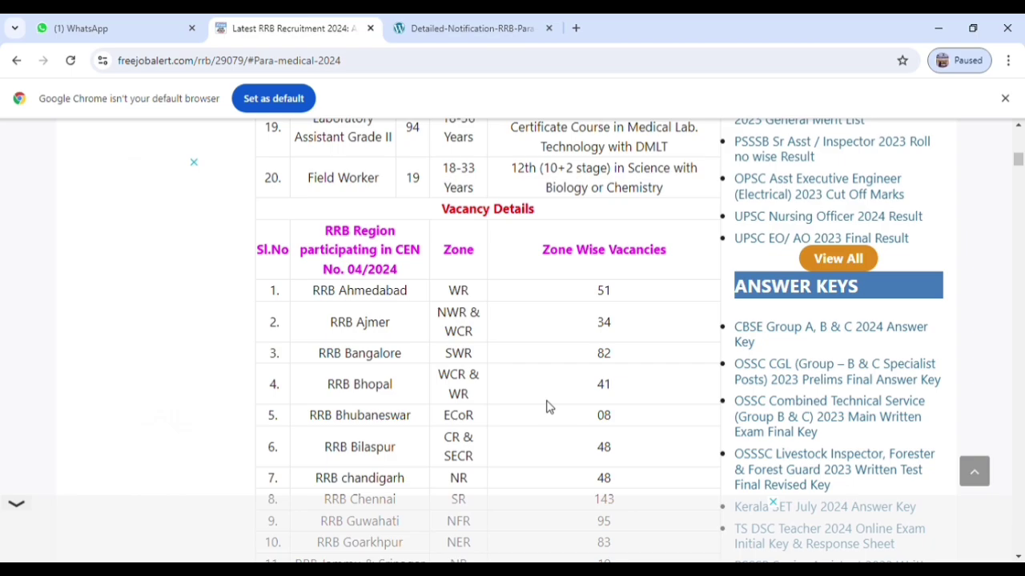
scroll(549, 407, "down", 7)
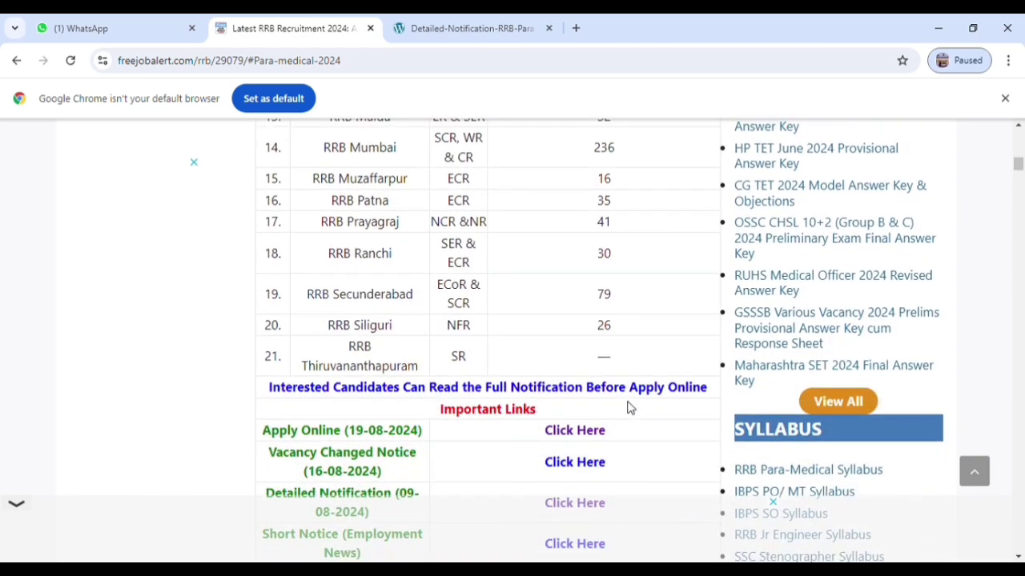
scroll(625, 410, "down", 1)
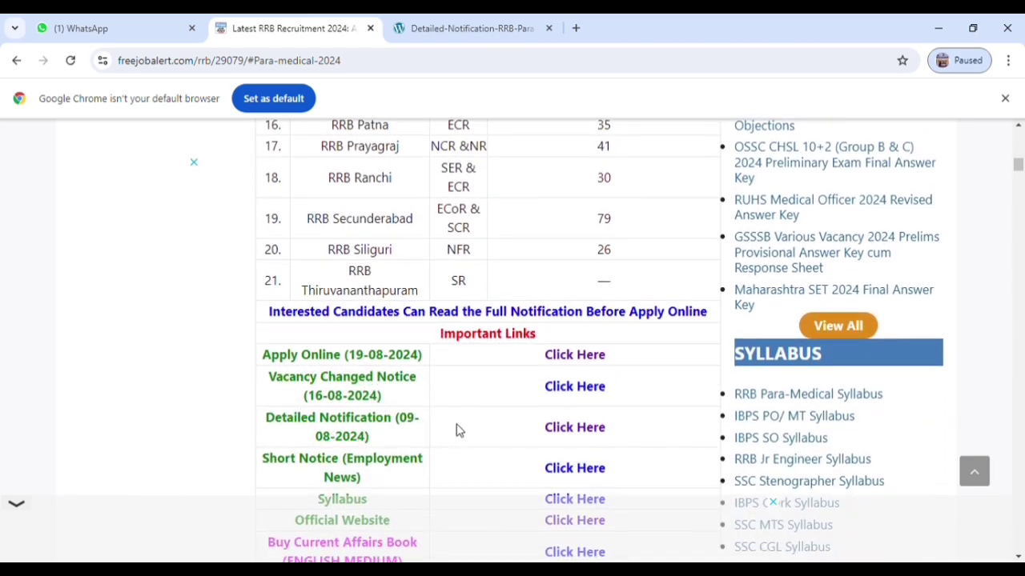
Step: Bring up the detailed notification PDF, closing the duplicate copy, and highlight its "Recruitment of various categories of Para-Medical" title
left_click(571, 430)
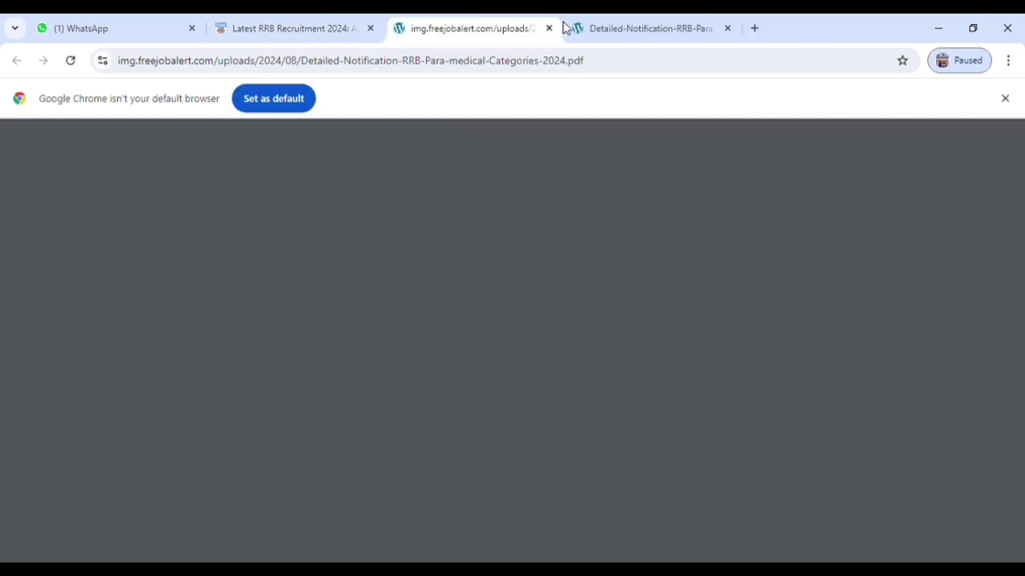
key("ctrl+w")
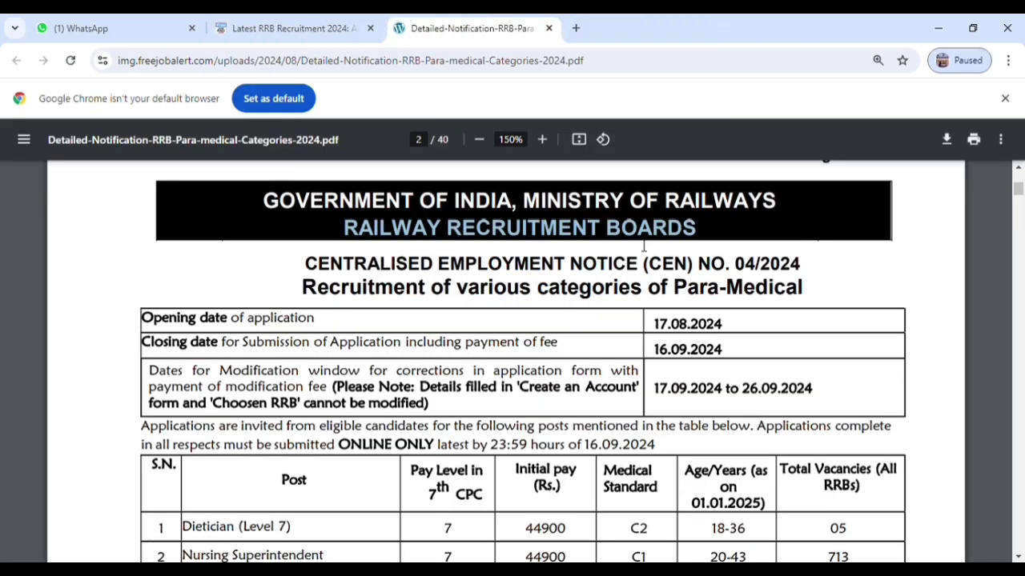
left_click_drag(310, 297, 809, 287)
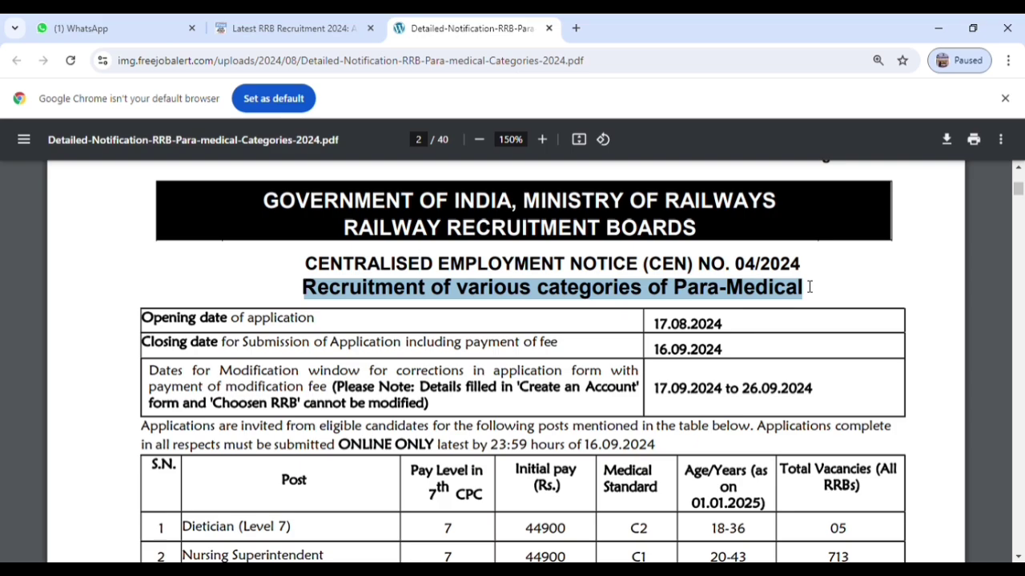
left_click(756, 296)
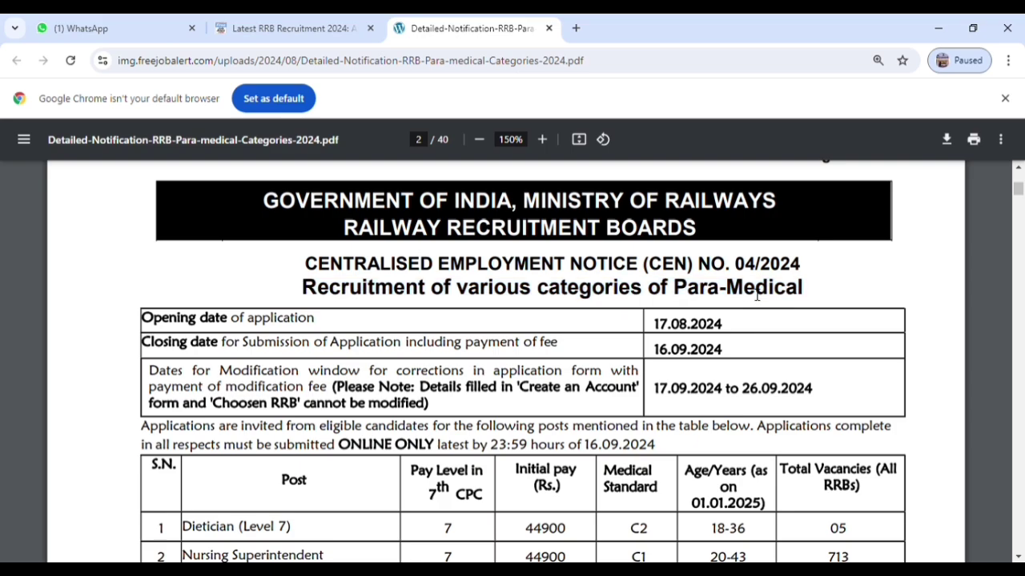
Step: Highlight the application opening date, closing date and modification window dates in the notification's date table
scroll(756, 296, "down", 1)
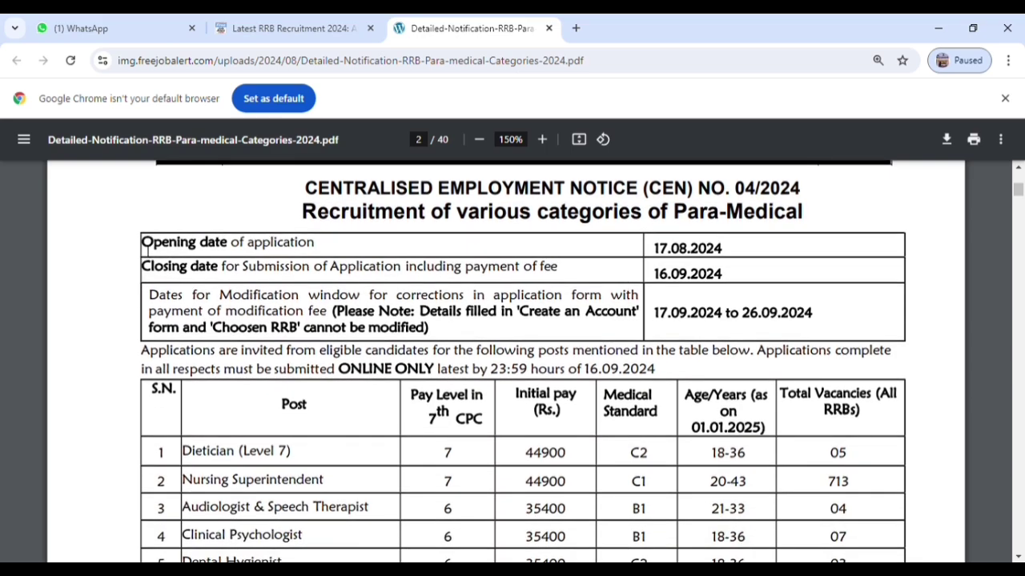
left_click_drag(151, 249, 397, 256)
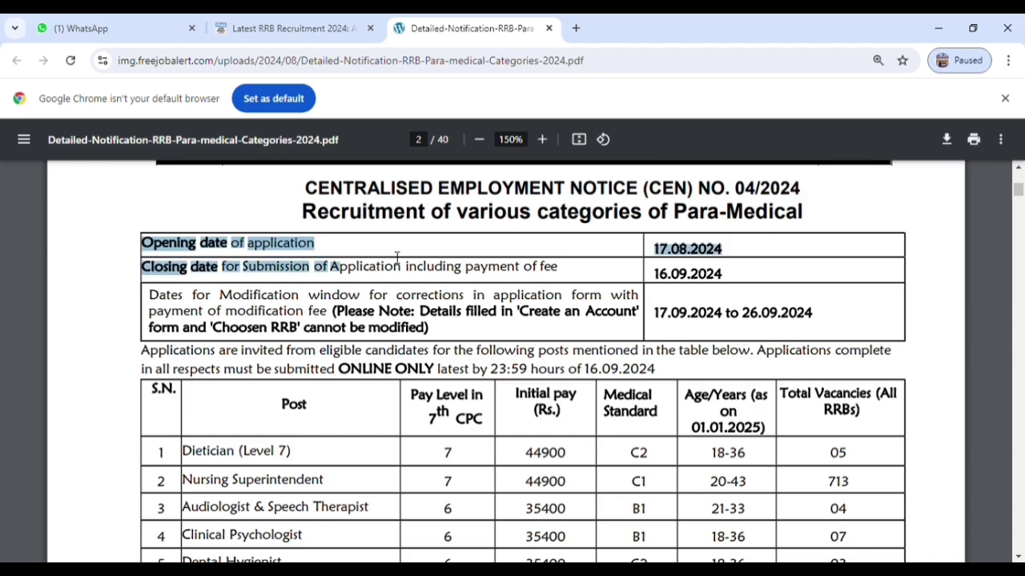
left_click(691, 260)
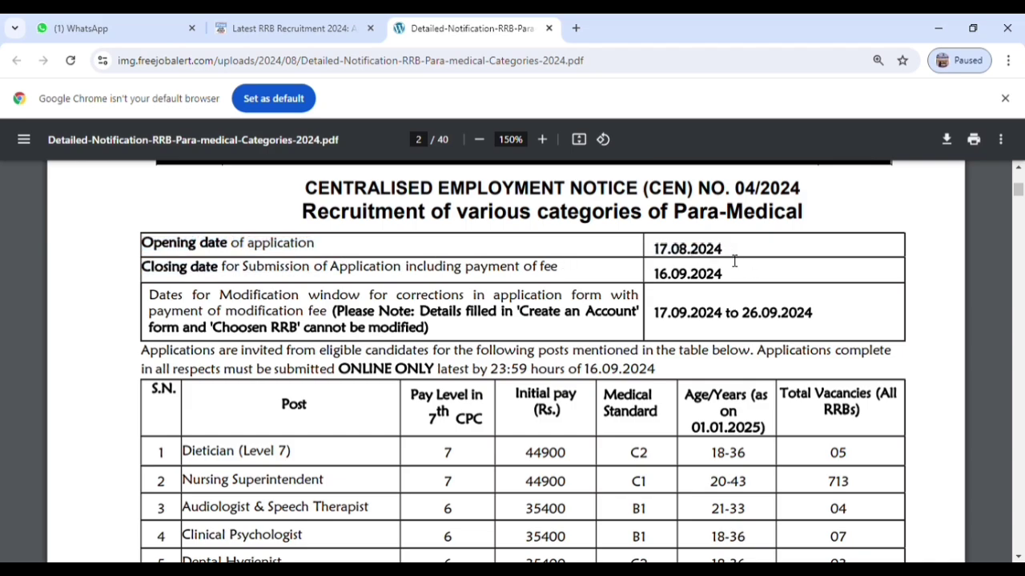
left_click_drag(147, 272, 748, 276)
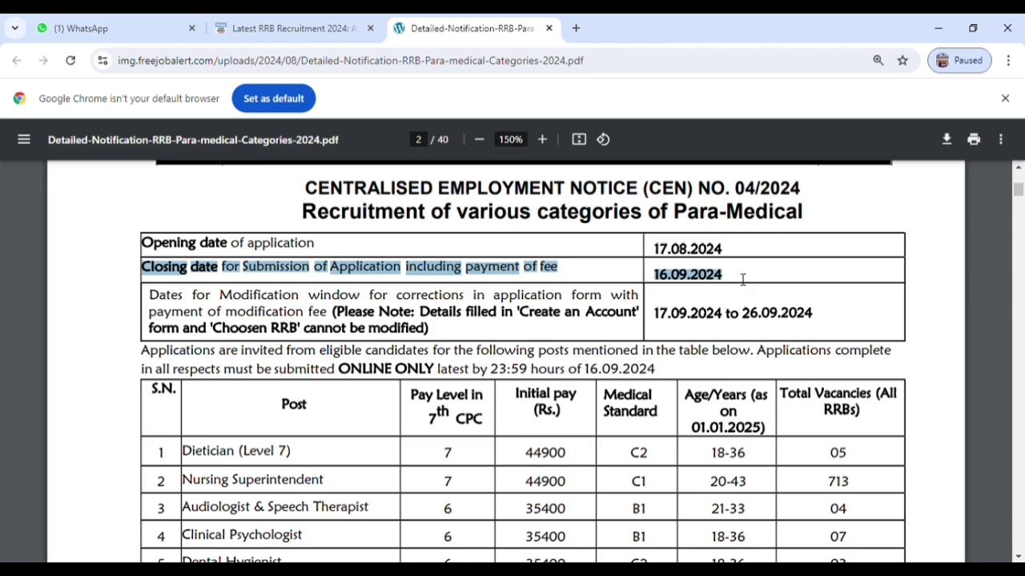
left_click(165, 301)
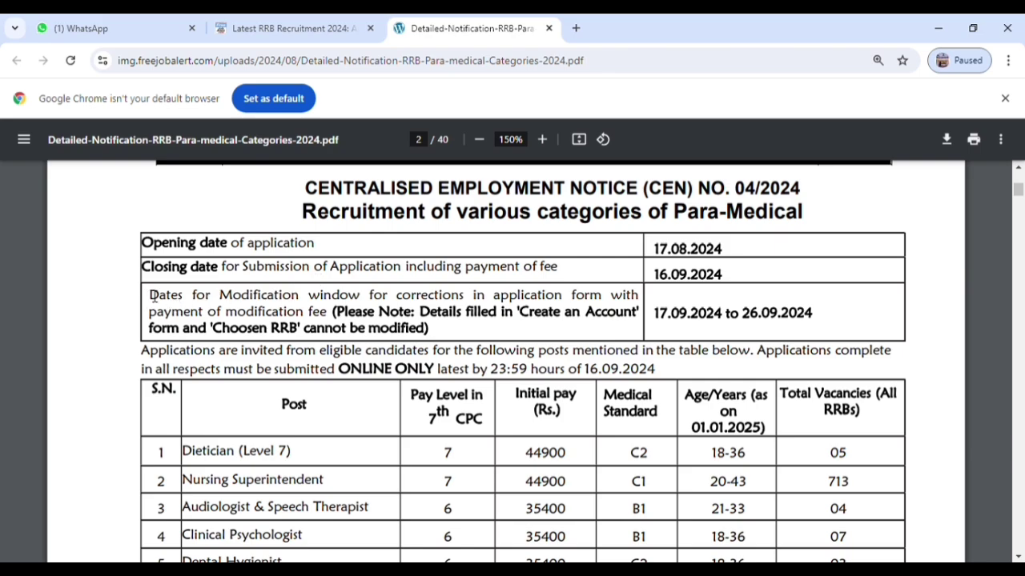
left_click_drag(152, 295, 828, 319)
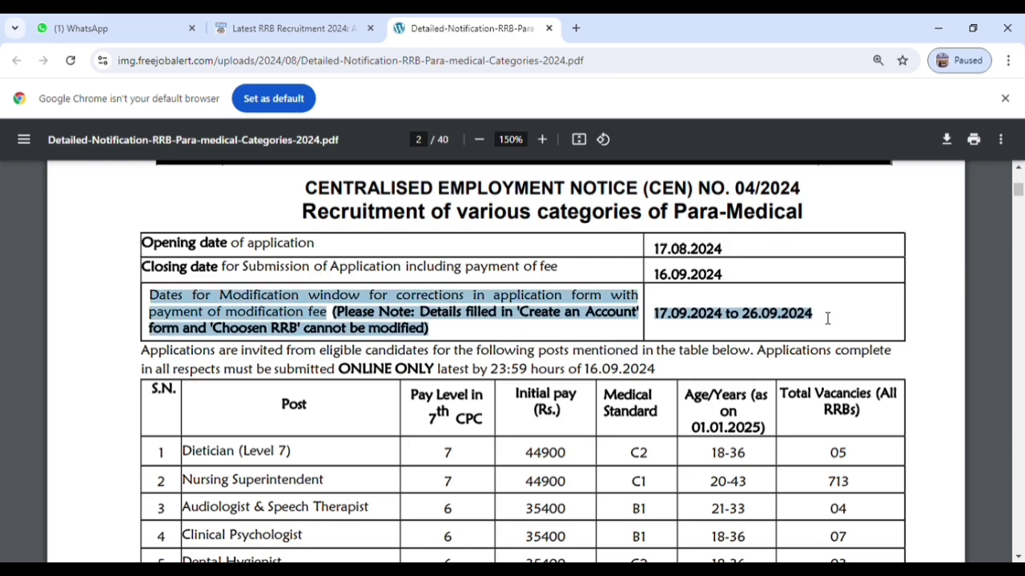
left_click_drag(655, 314, 788, 313)
Step: Examine the notification's post table and highlight its Post, Pay Level in 7th CPC and Initial pay column headings
scroll(688, 320, "down", 1)
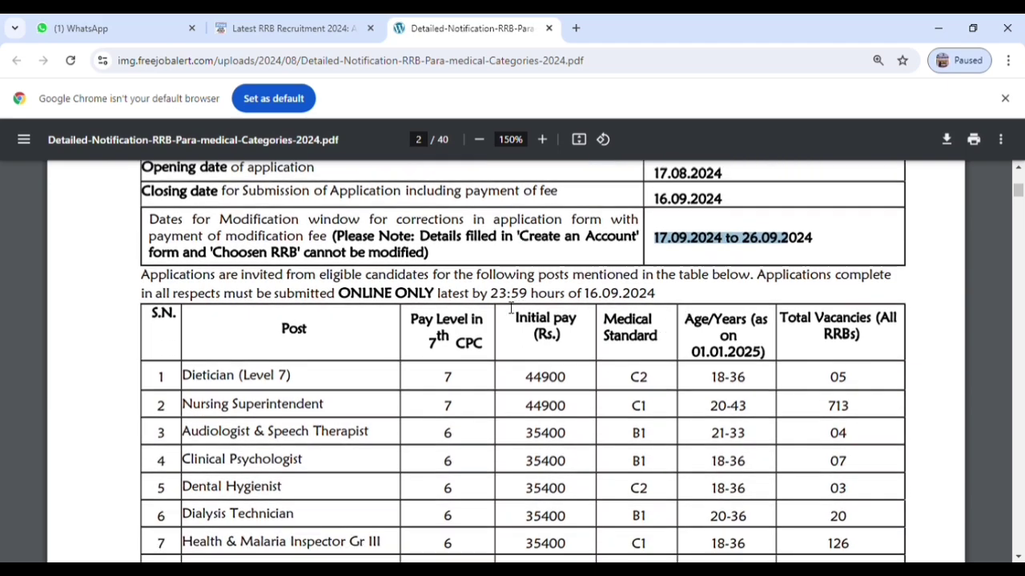
scroll(496, 392, "down", 3)
scroll(494, 393, "up", 3)
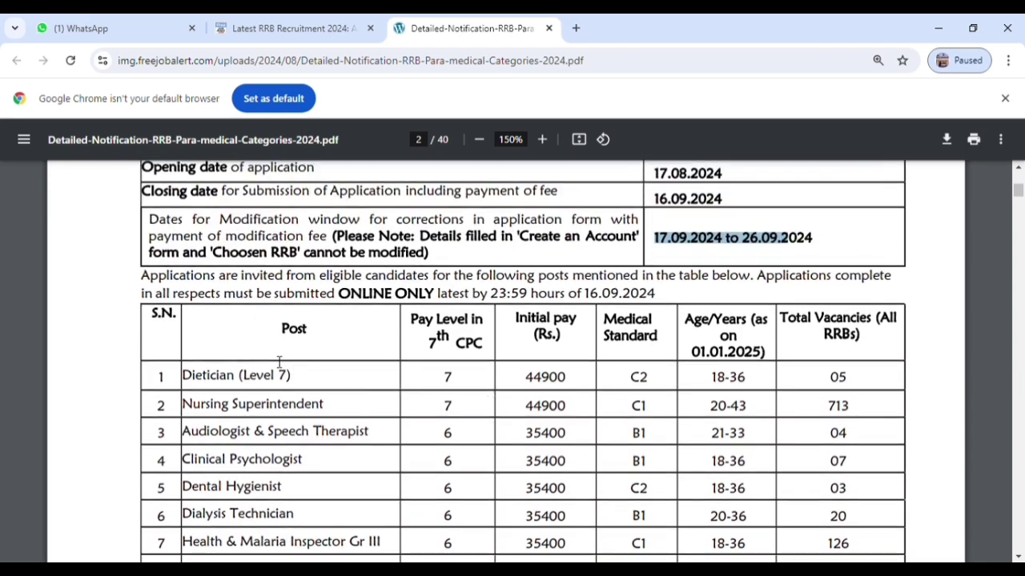
left_click_drag(158, 319, 530, 333)
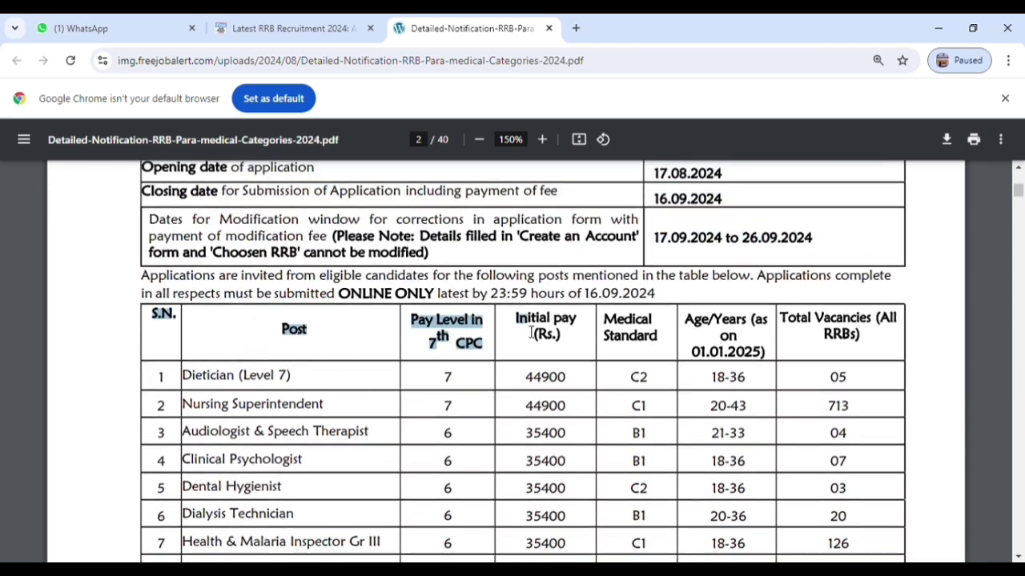
left_click(303, 340)
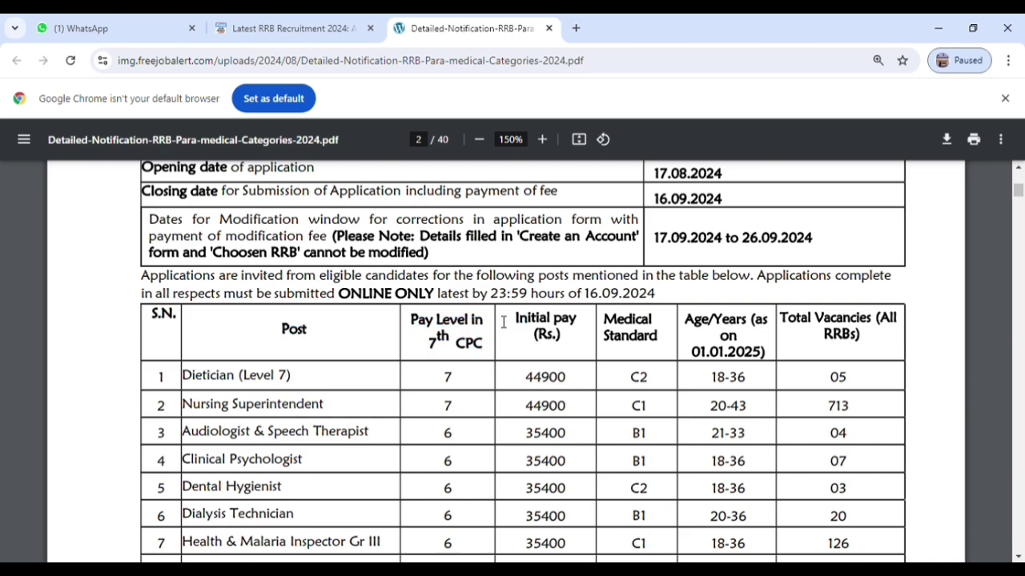
left_click_drag(504, 322, 594, 328)
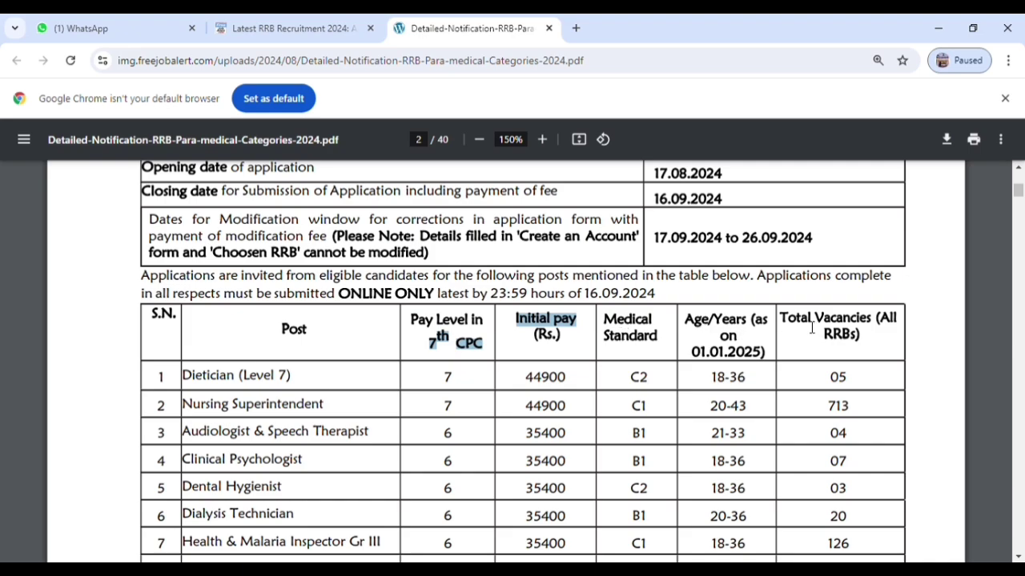
Step: Review the remaining posts in the vacancy table and highlight the Grand Total figure
scroll(603, 302, "down", 2)
scroll(217, 304, "down", 4)
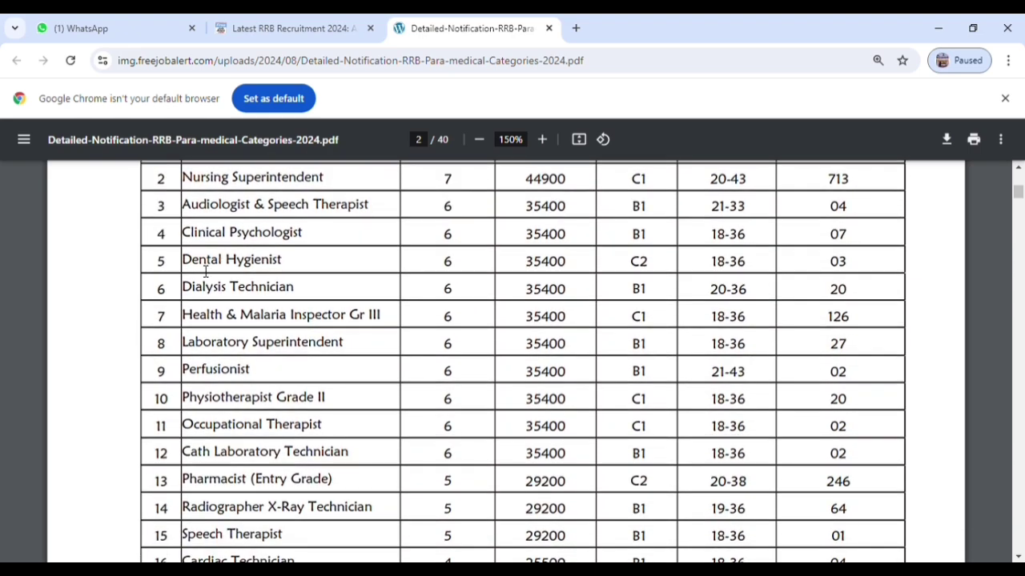
scroll(738, 383, "down", 6)
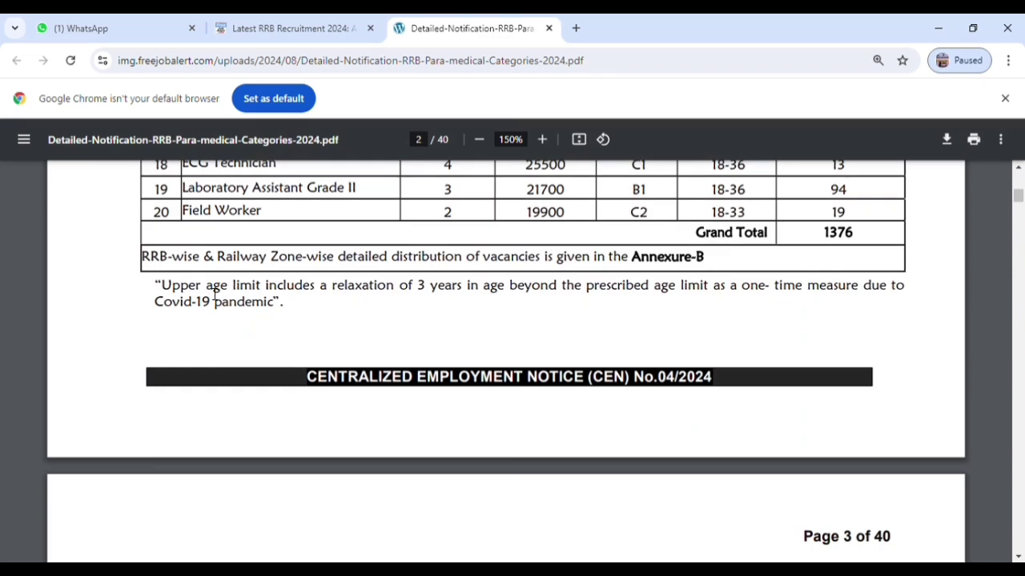
left_click_drag(860, 238, 827, 240)
Step: Read the Important Instructions on page 3 and highlight the Medical Fitness heading and the Age Limit as on 01.01.2025 clause
scroll(388, 200, "down", 5)
left_click(364, 283)
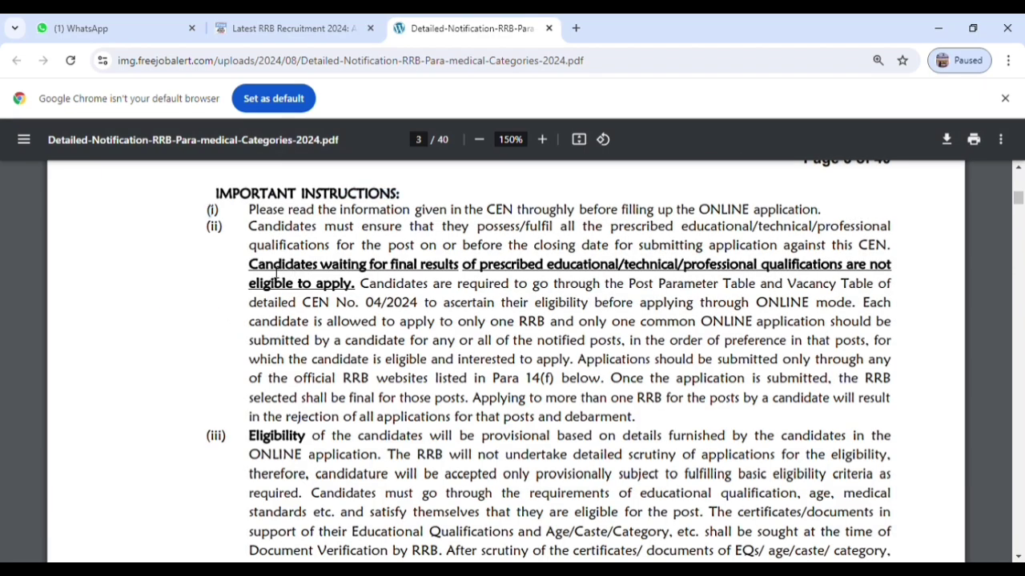
scroll(339, 314, "down", 7)
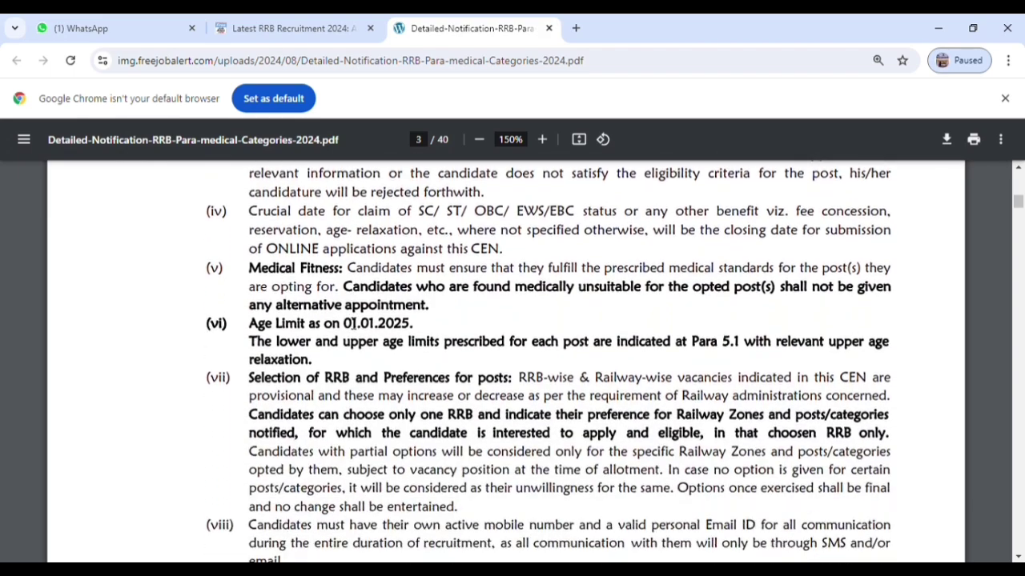
left_click_drag(249, 268, 413, 270)
left_click_drag(250, 324, 542, 331)
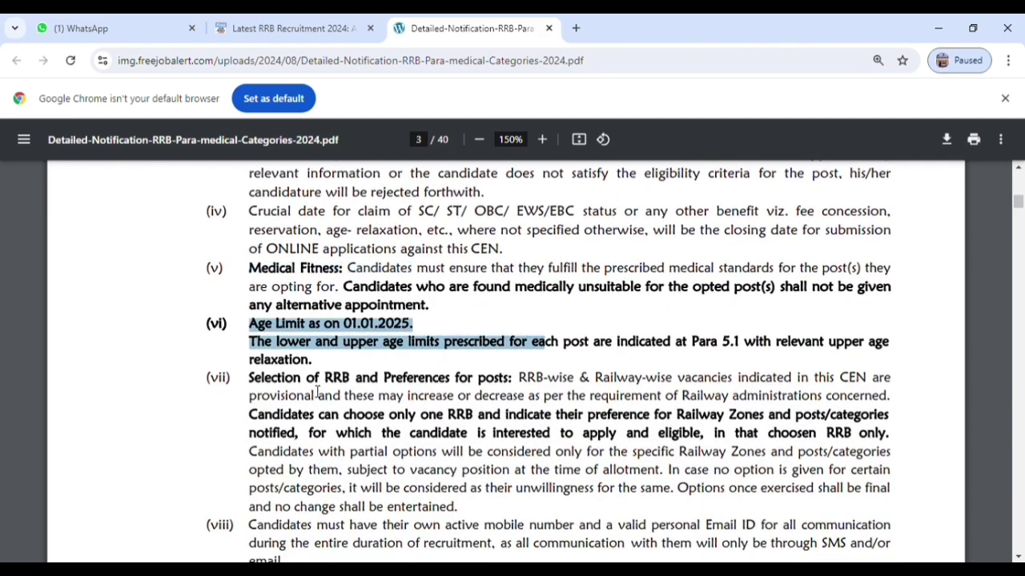
Step: Continue through the instructions to page 4 and highlight the Negative Marking clause (xiii)
scroll(317, 392, "down", 5)
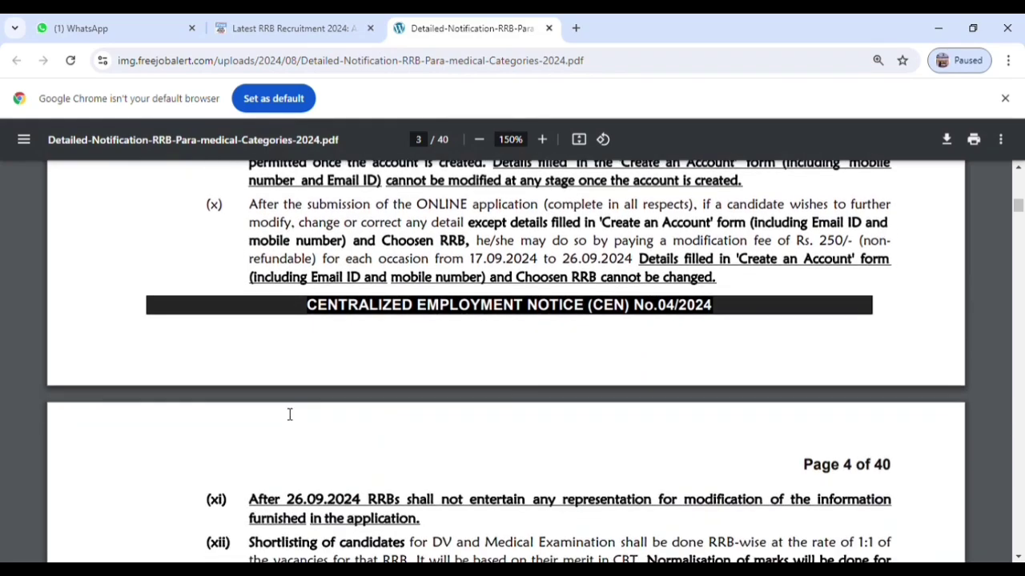
scroll(290, 414, "down", 6)
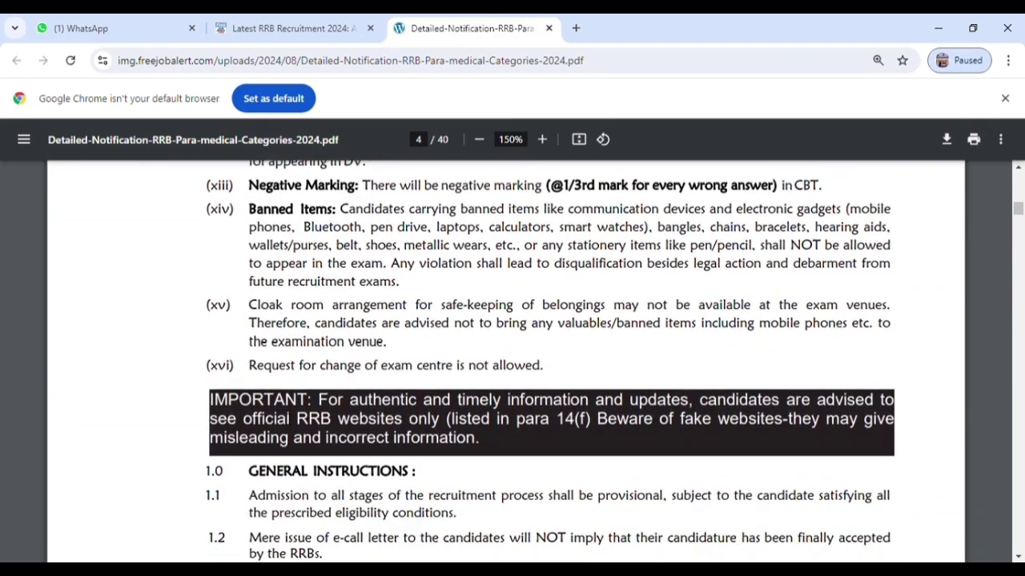
scroll(248, 349, "up", 3)
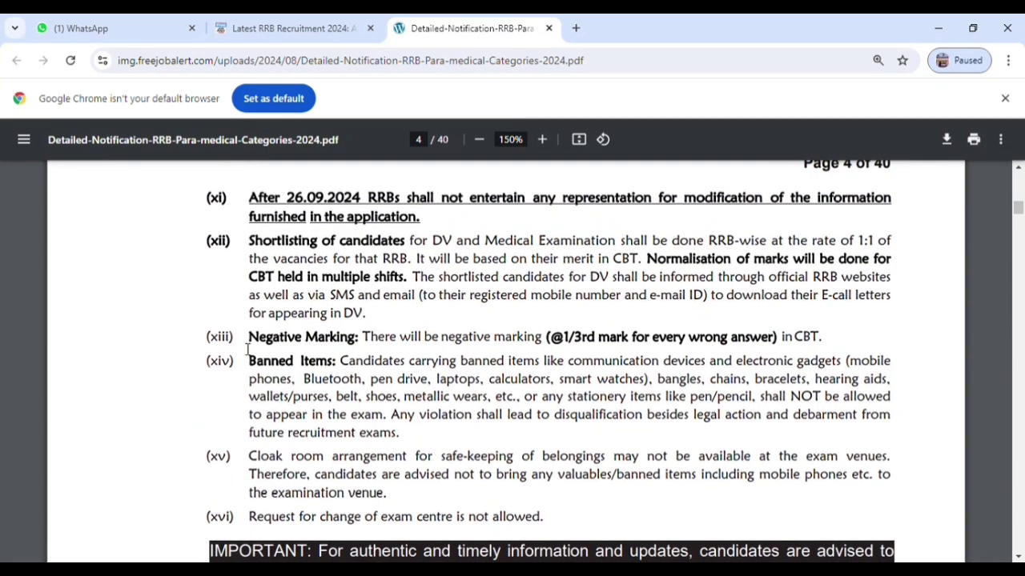
left_click_drag(255, 342, 317, 356)
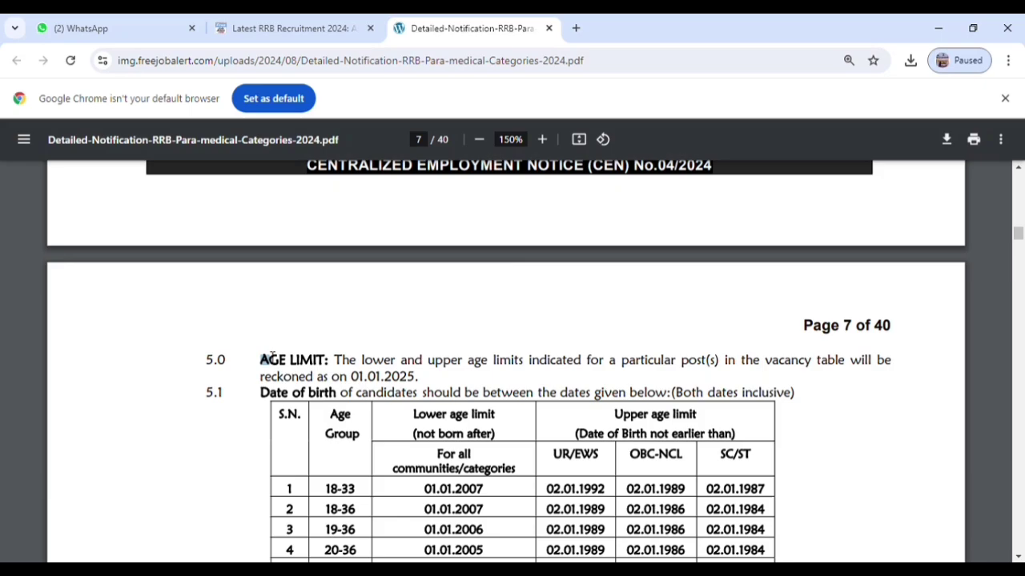
Step: Highlight the section 5.0 Age Limit statement on page 7 and the date-of-birth table for each age group in section 5.1
left_click_drag(261, 361, 840, 403)
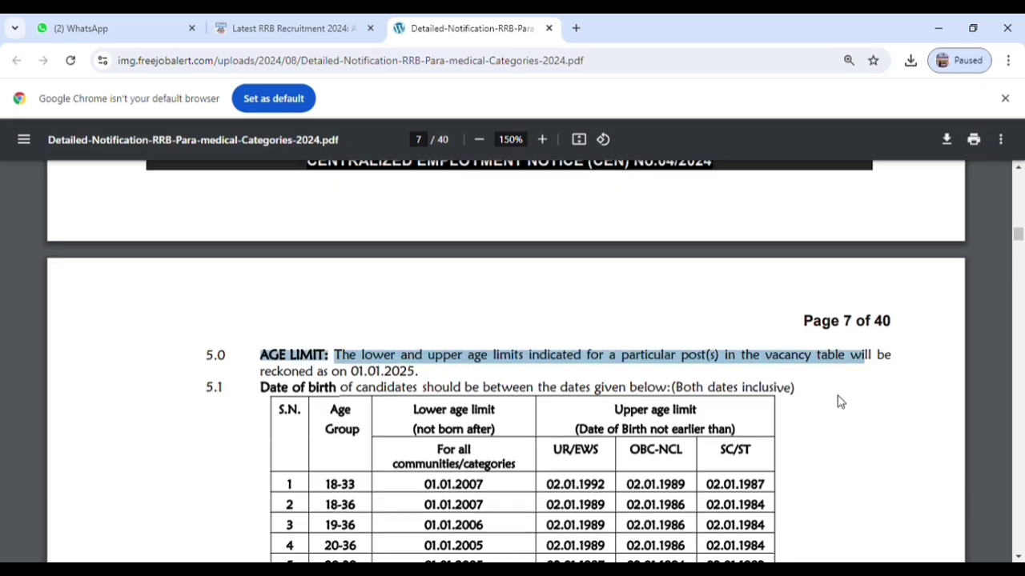
scroll(571, 337, "down", 3)
left_click_drag(313, 278, 776, 492)
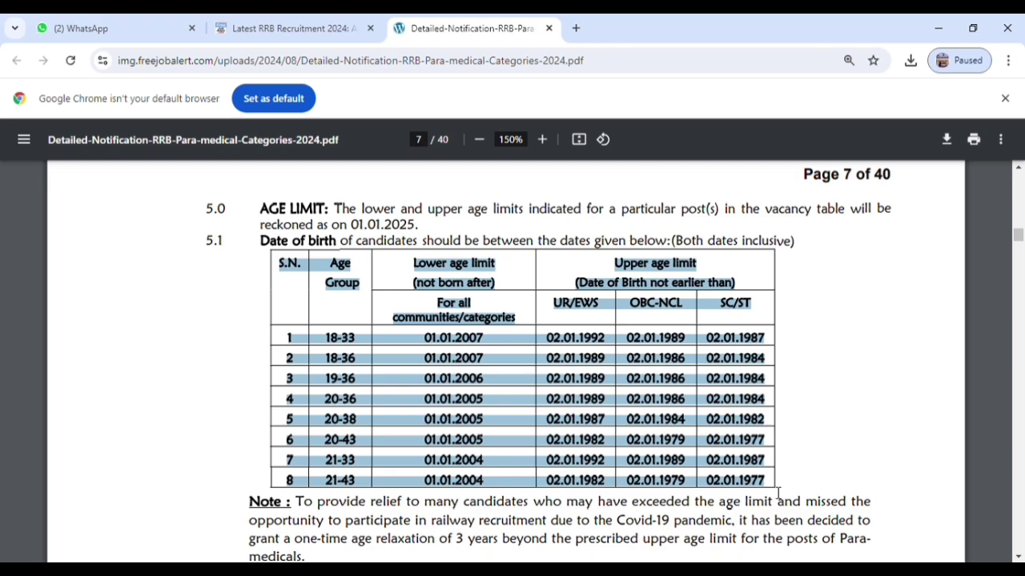
Step: Highlight the section 5.2 Age Relaxation text and its first community rows, and review the rest of the relaxation table and its notes
scroll(777, 493, "down", 8)
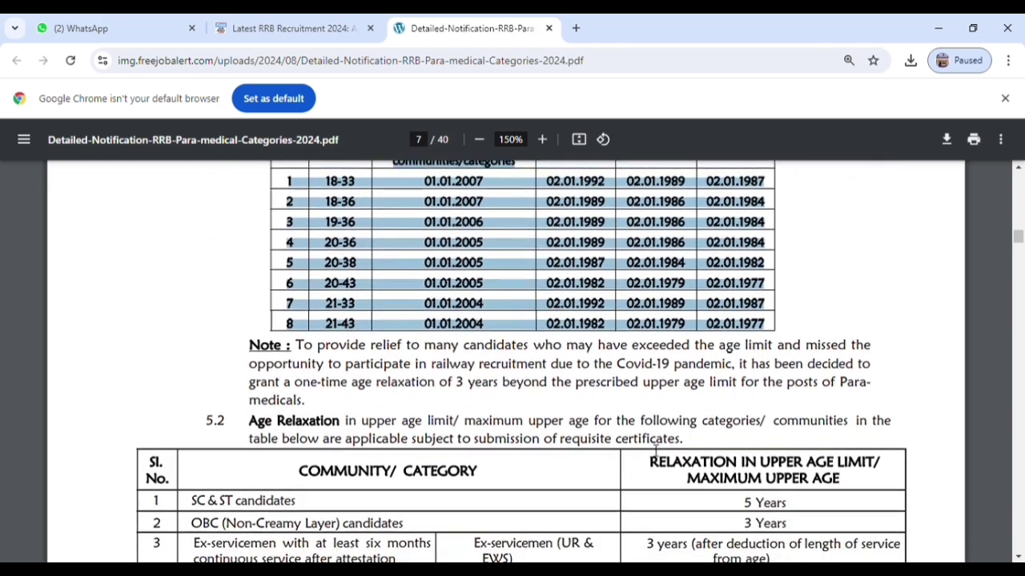
scroll(304, 269, "up", 2)
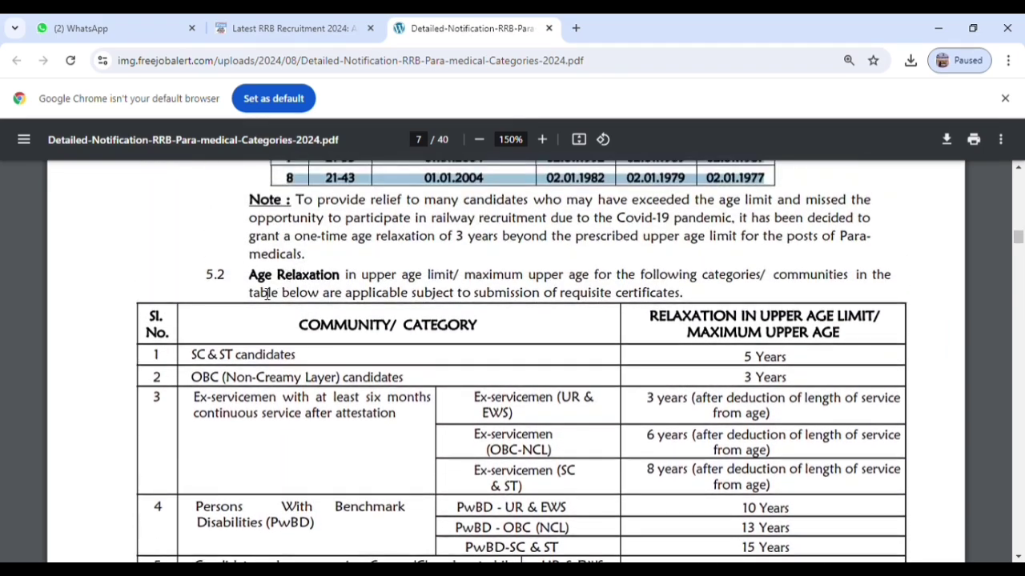
left_click_drag(250, 275, 870, 505)
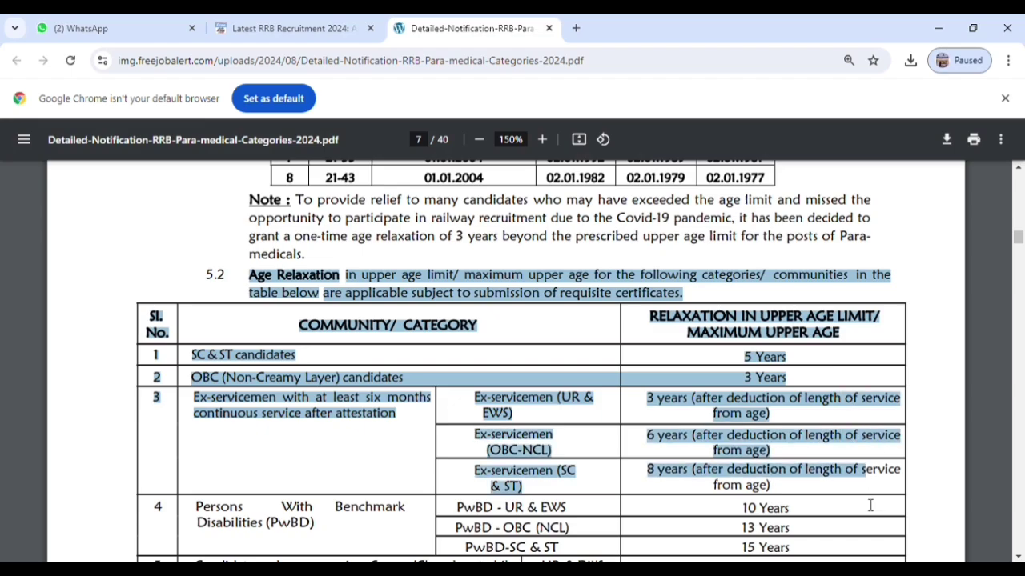
scroll(825, 483, "down", 2)
left_click(204, 324)
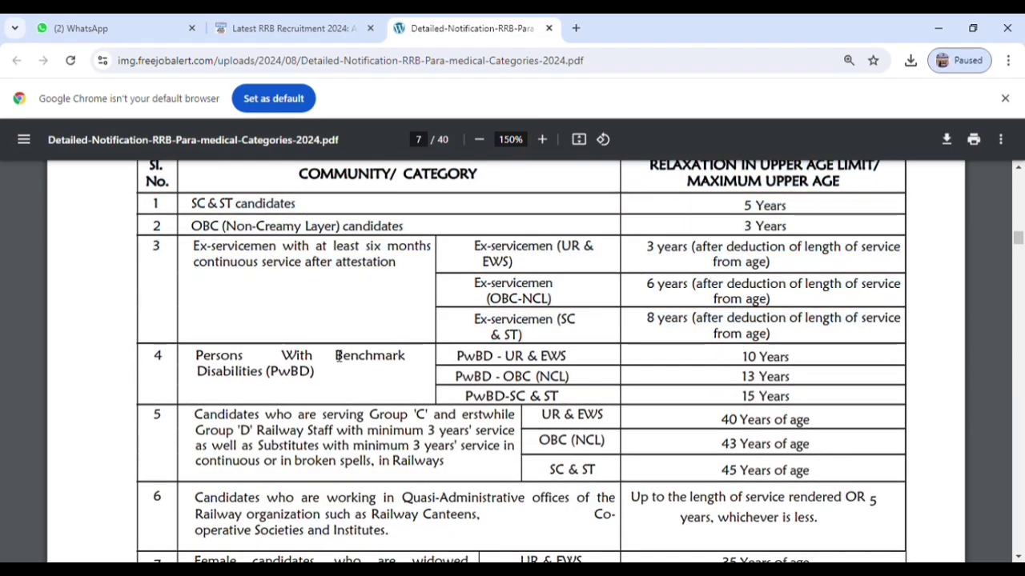
scroll(757, 419, "down", 5)
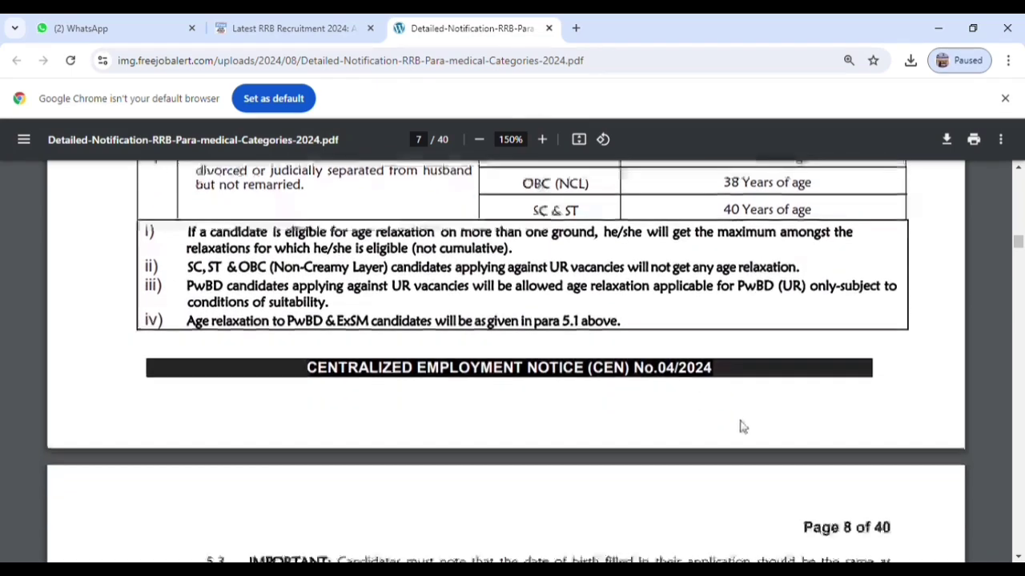
Step: Find section 7.0 Examination Fee on page 8 and highlight the fee table's candidate categories and fees
scroll(582, 399, "down", 5)
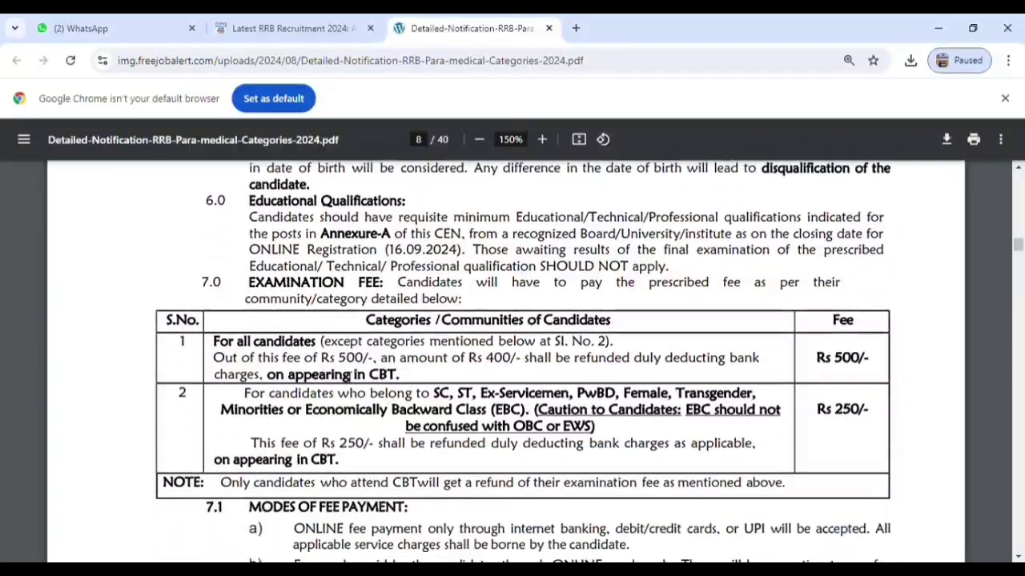
scroll(349, 378, "up", 2)
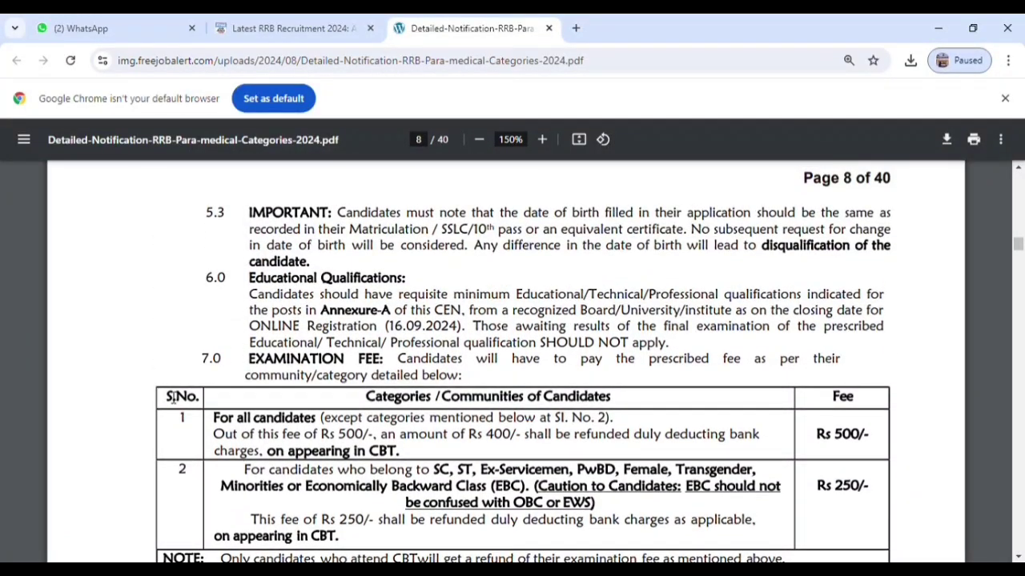
left_click_drag(171, 397, 839, 532)
scroll(872, 533, "down", 2)
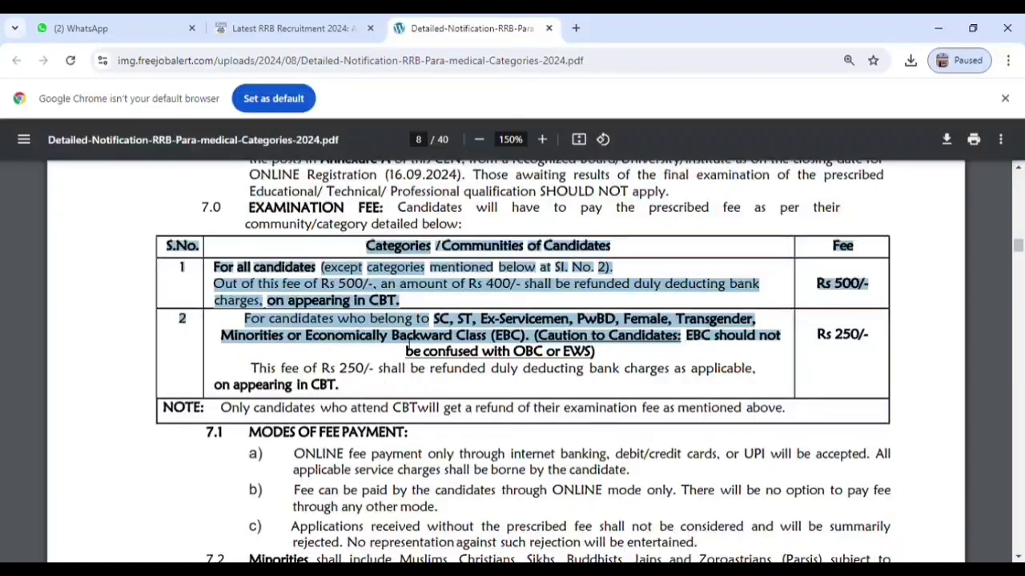
Step: Highlight the candidate categories in the Rs 250/- fee row and the wording on its refund after deducting bank charges
left_click(411, 342)
left_click_drag(433, 320, 783, 342)
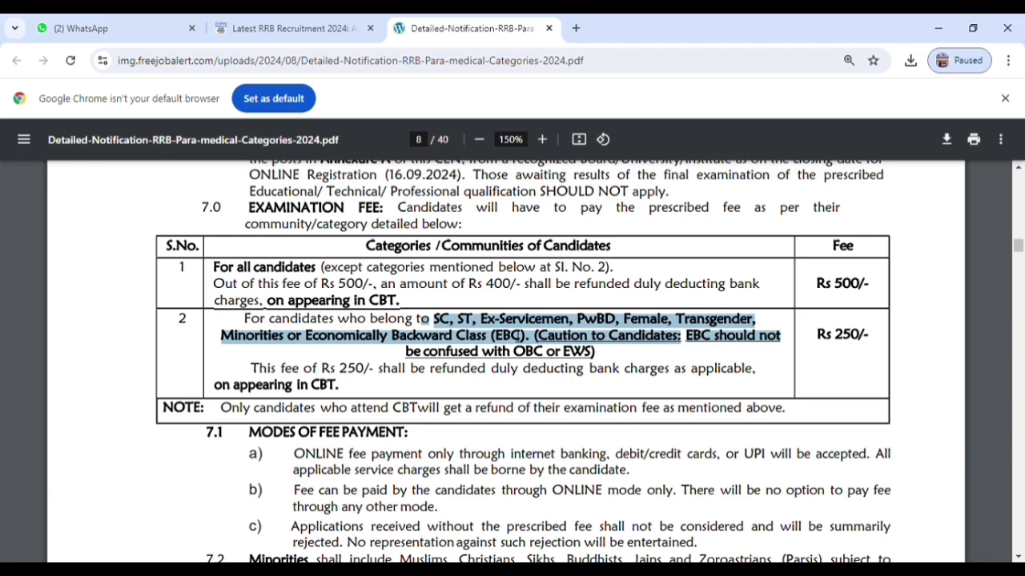
left_click(563, 365)
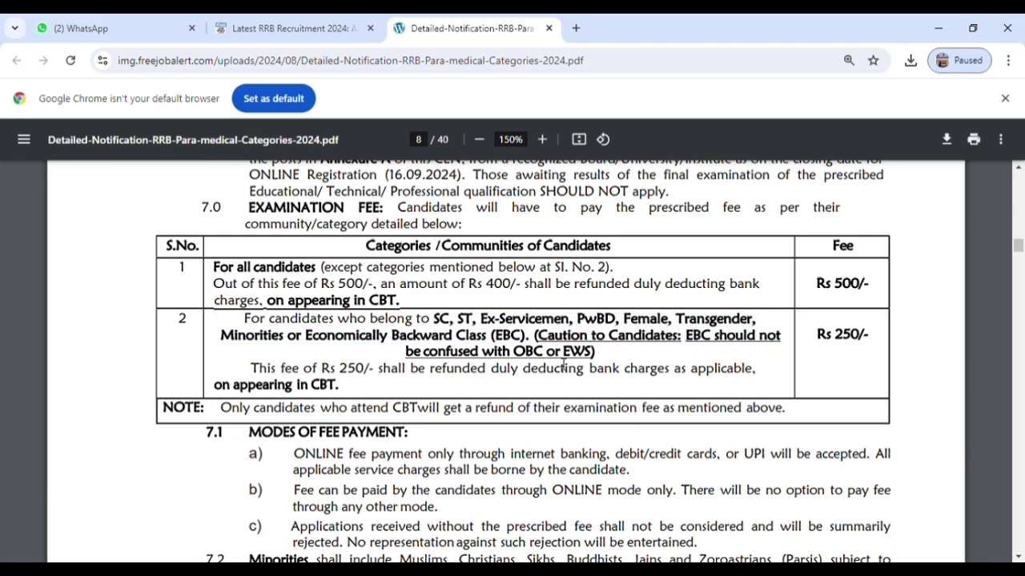
left_click_drag(416, 370, 667, 382)
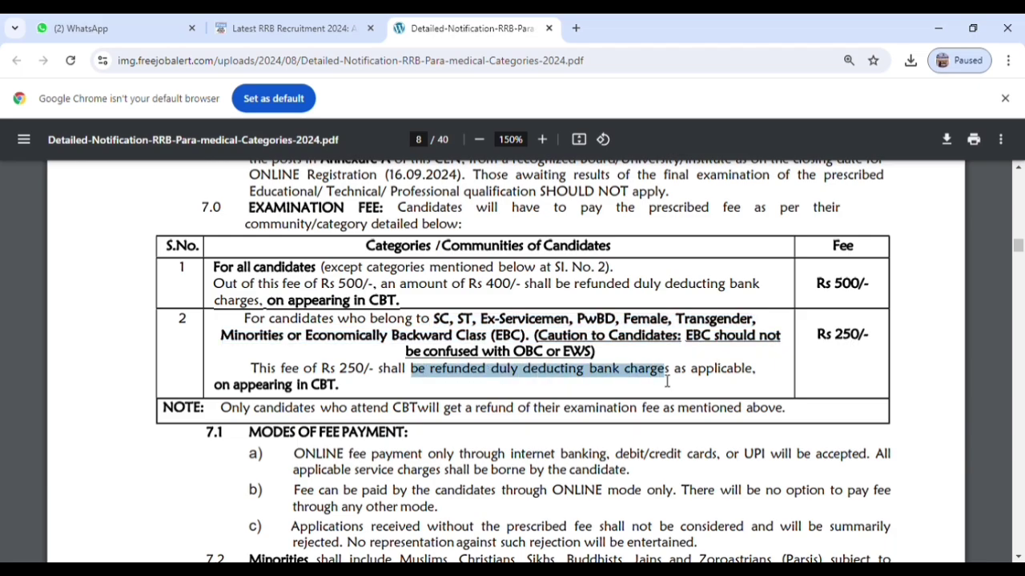
scroll(655, 381, "down", 2)
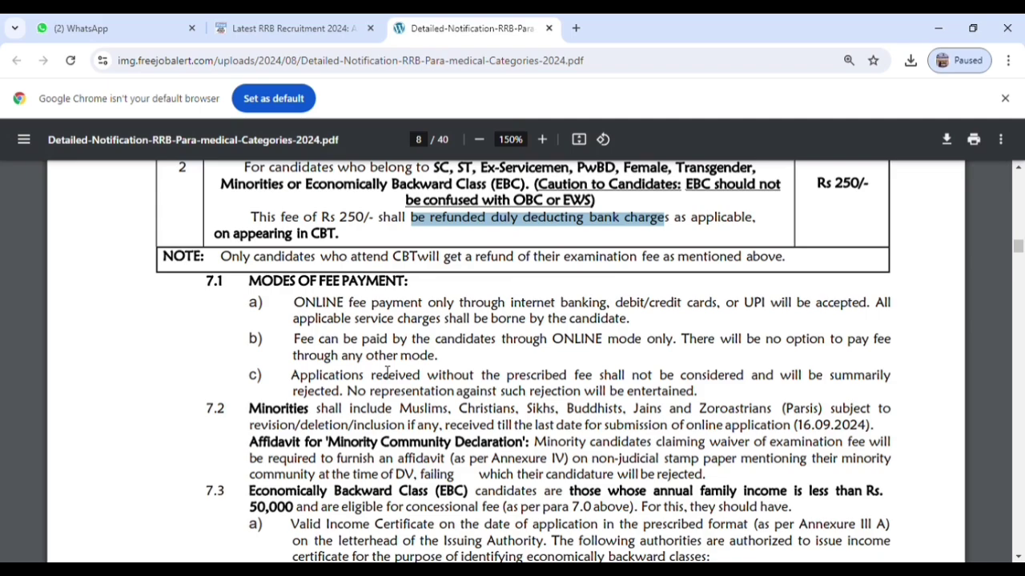
Step: Go to Annexure-A on page 19 and highlight its title and the Nursing Superintendent post's name, qualifications, pay, age and disability suitability entries
scroll(414, 325, "down", 1)
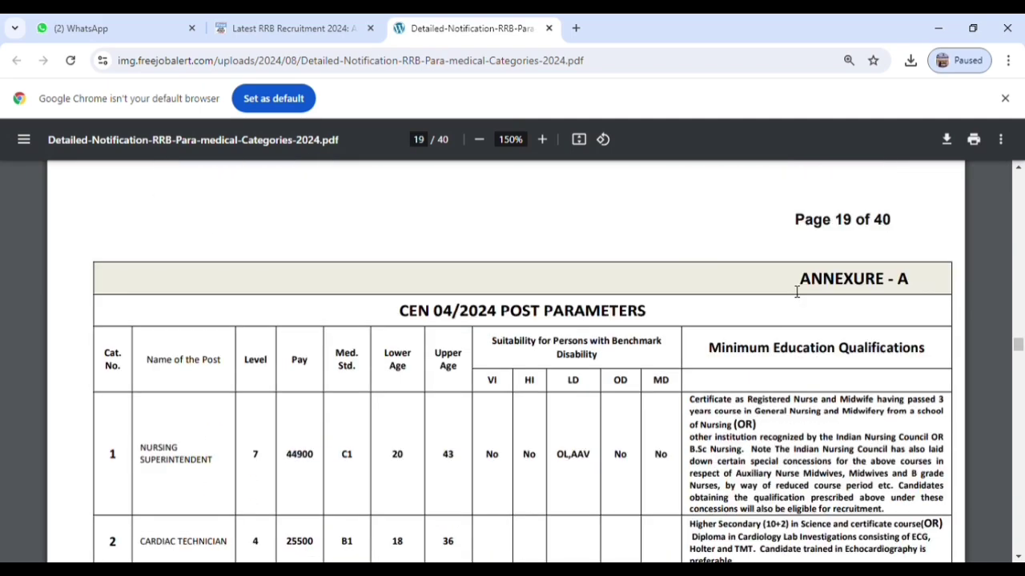
left_click_drag(795, 286, 967, 284)
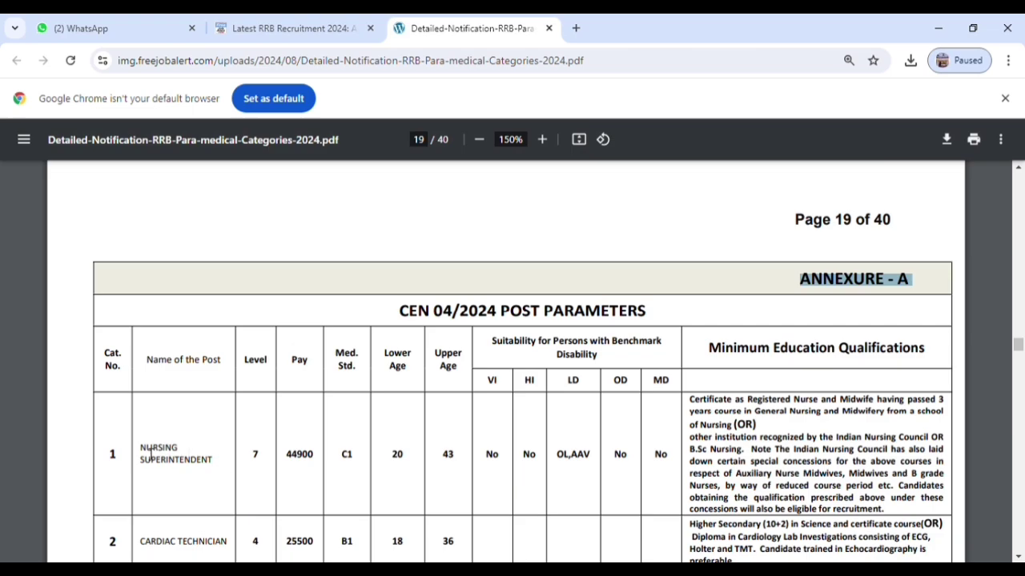
left_click_drag(144, 450, 284, 474)
left_click_drag(692, 405, 886, 500)
left_click_drag(288, 461, 658, 468)
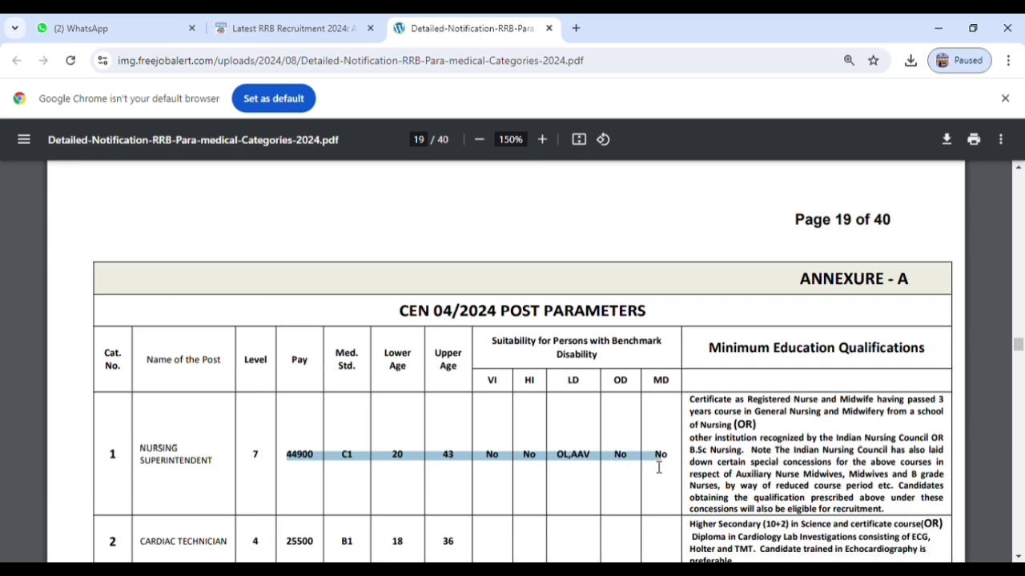
scroll(268, 448, "down", 2)
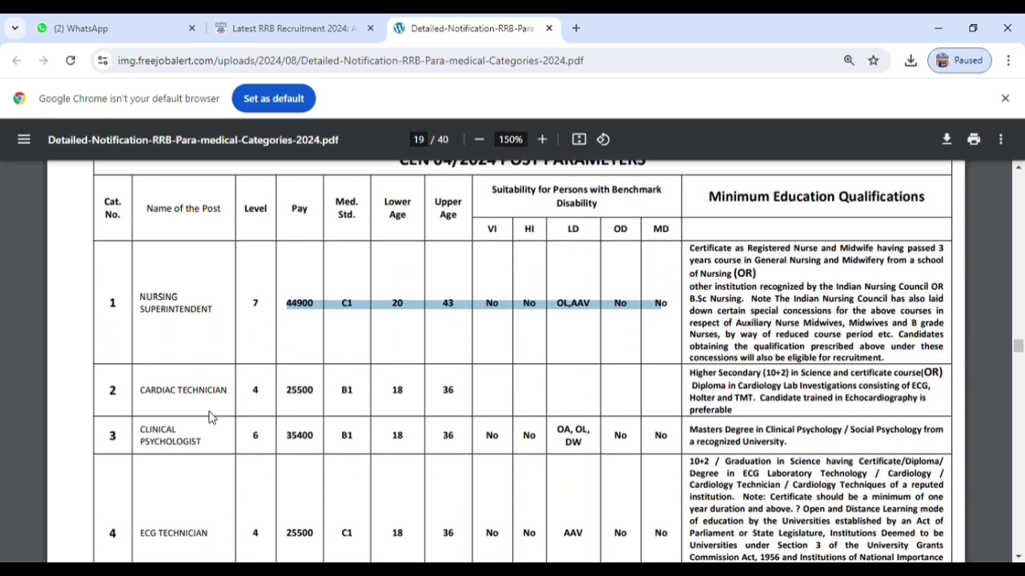
left_click_drag(142, 301, 225, 308)
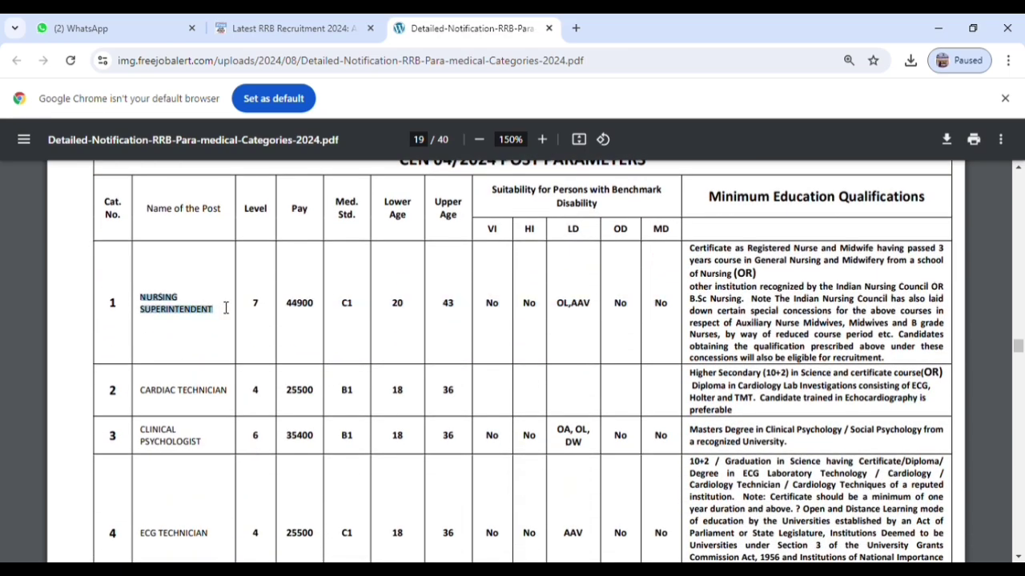
Step: Examine the Annexure-A parameters and minimum education qualifications for the posts from Cardiac Technician to Physiotherapist Grade II
scroll(225, 308, "down", 2)
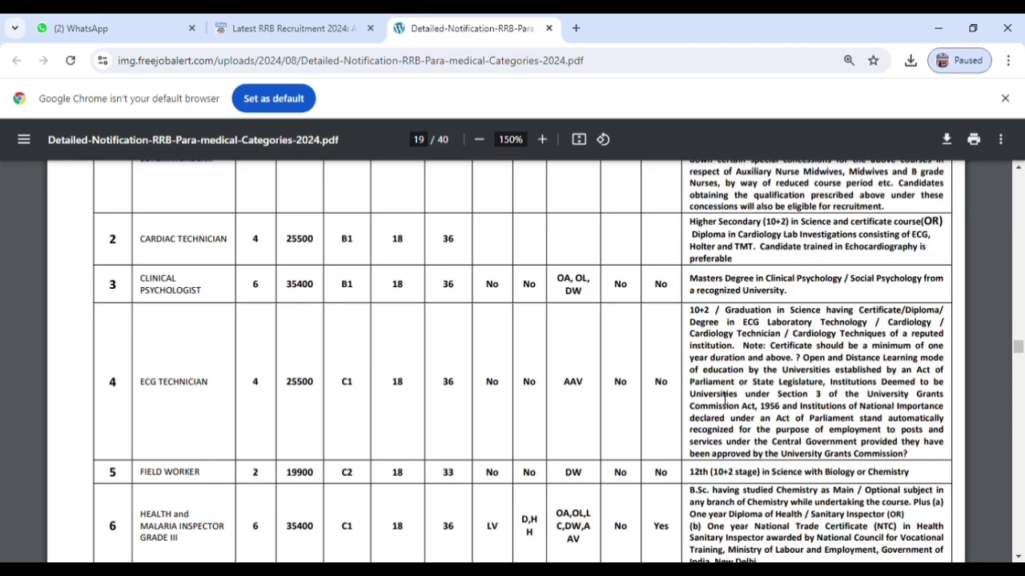
scroll(726, 398, "down", 3)
scroll(723, 411, "down", 5)
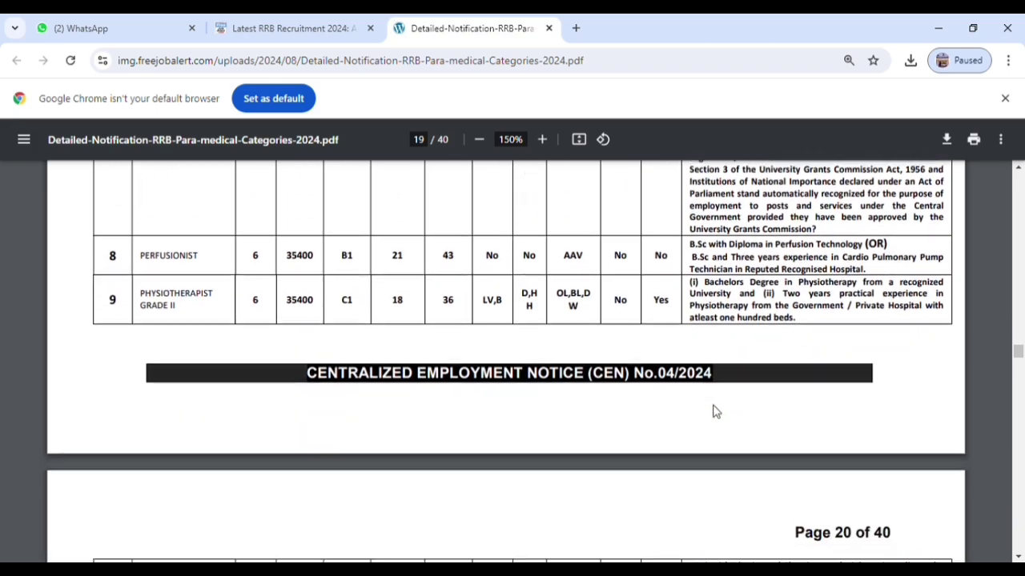
Step: Go to Annexure-B on page 21 and highlight its title on RRB-wise, railway-wise and post-wise vacancies for all the notified posts
scroll(717, 412, "down", 16)
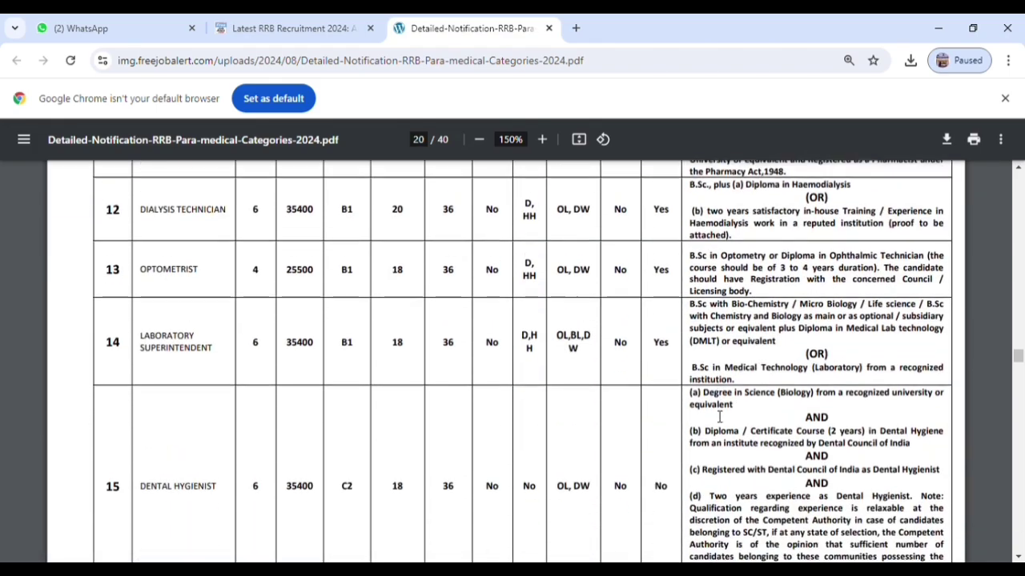
scroll(720, 416, "down", 16)
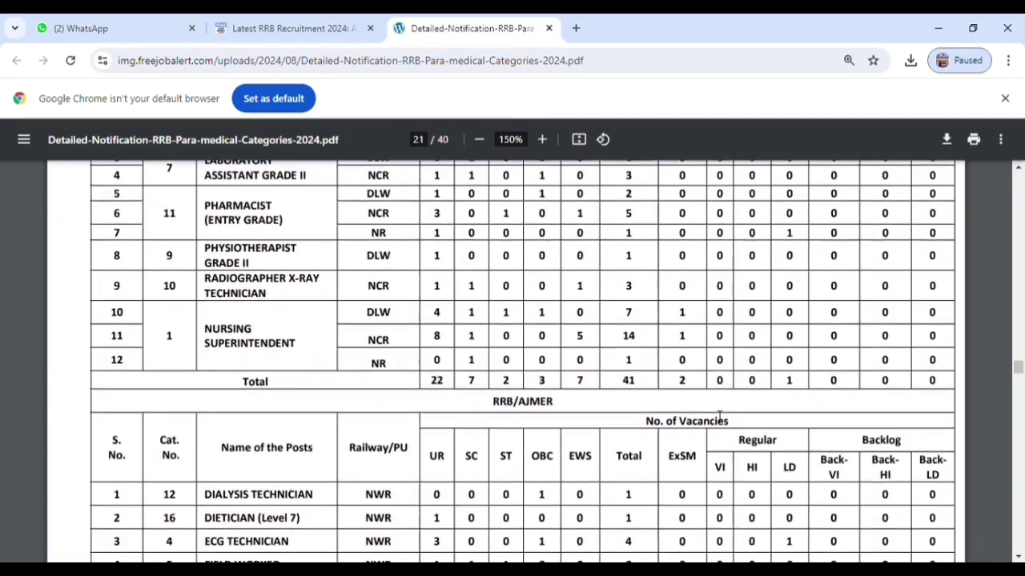
scroll(720, 416, "up", 15)
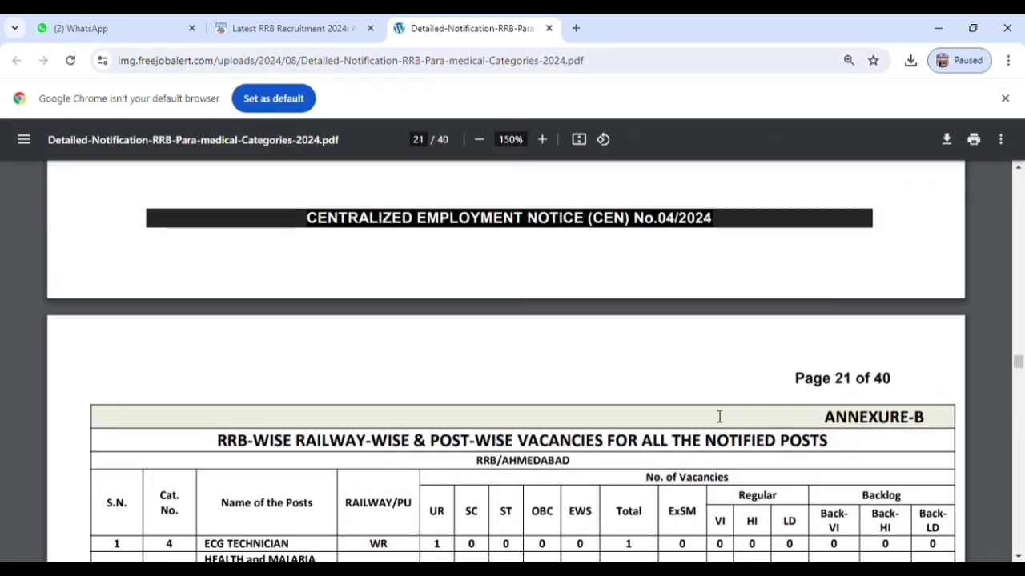
scroll(720, 417, "down", 1)
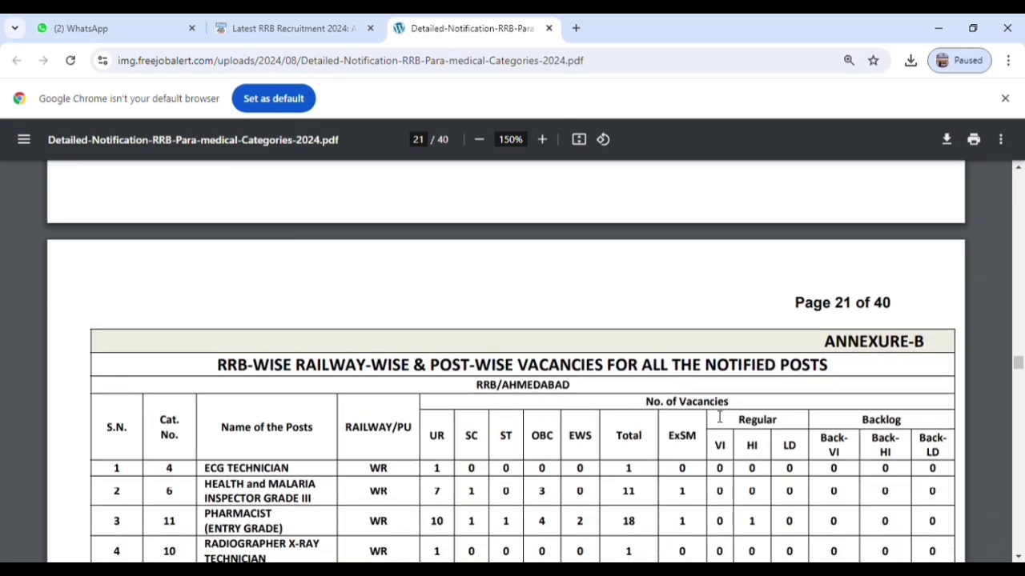
scroll(720, 416, "down", 2)
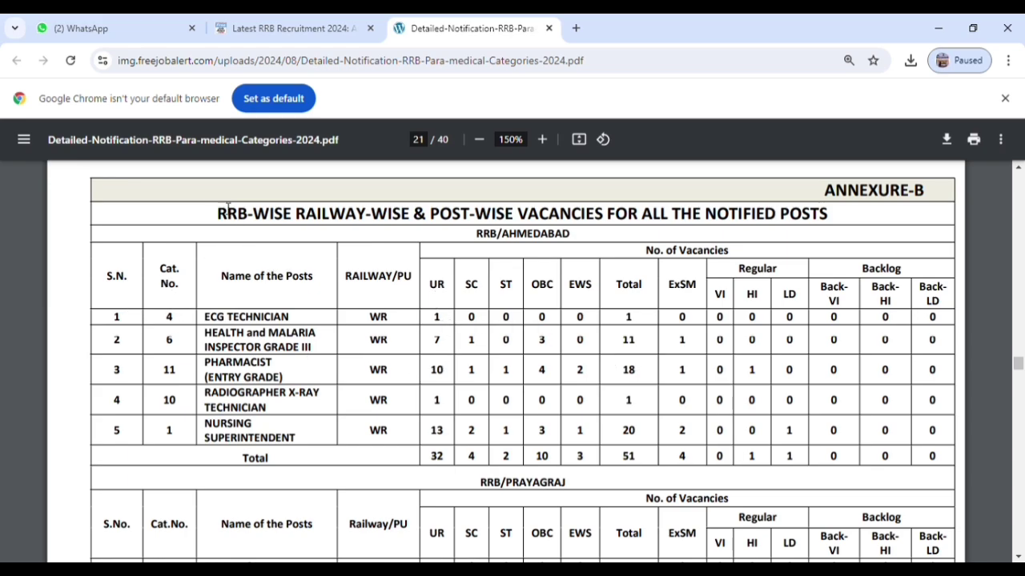
left_click_drag(218, 213, 517, 235)
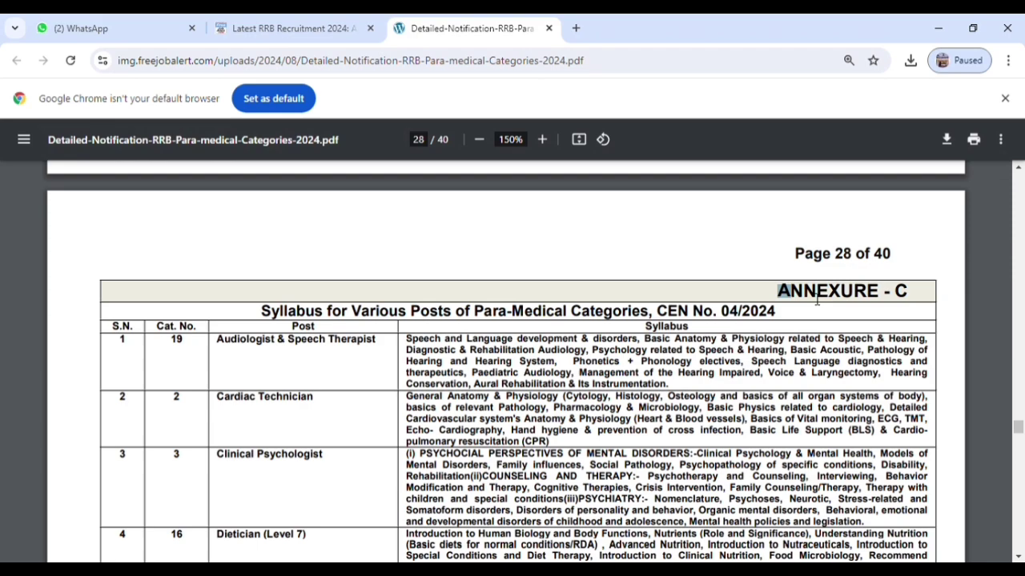
Step: Highlight the Annexure-C heading on page 28 and its syllabus entries from Audiologist & Speech Therapist to Clinical Psychologist, and look through the remaining posts
left_click_drag(816, 298, 964, 296)
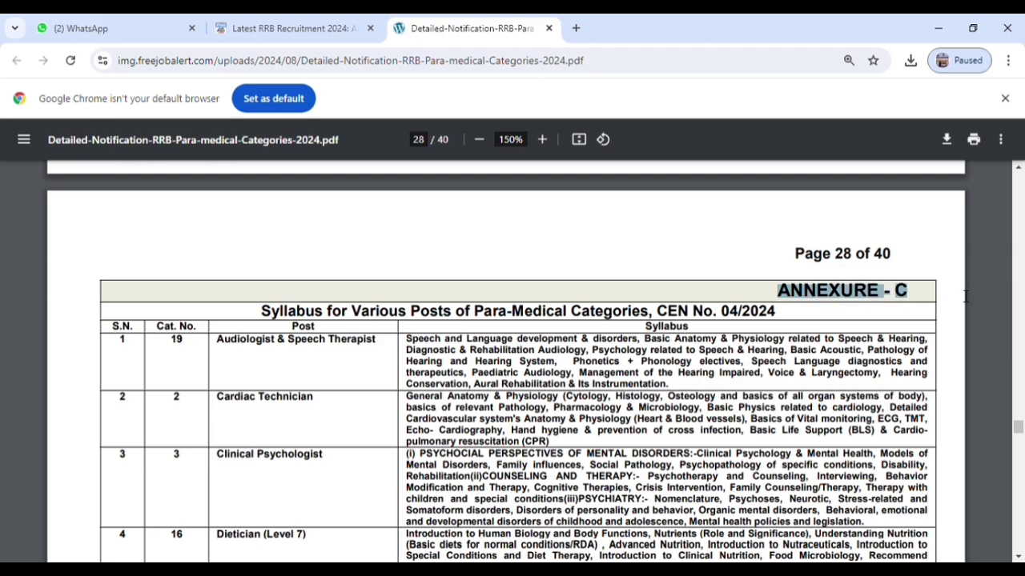
scroll(260, 344, "down", 1)
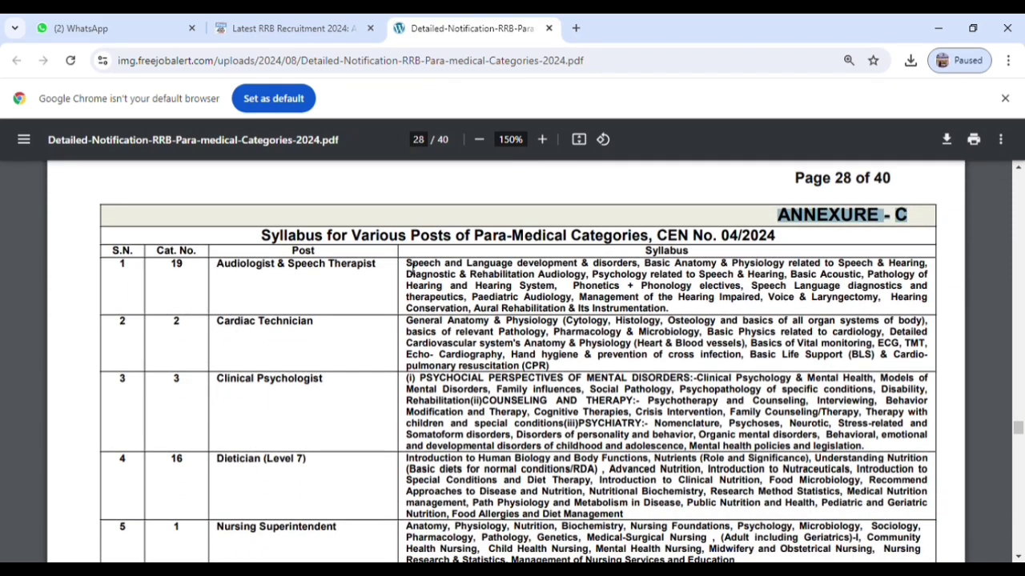
left_click_drag(407, 264, 885, 406)
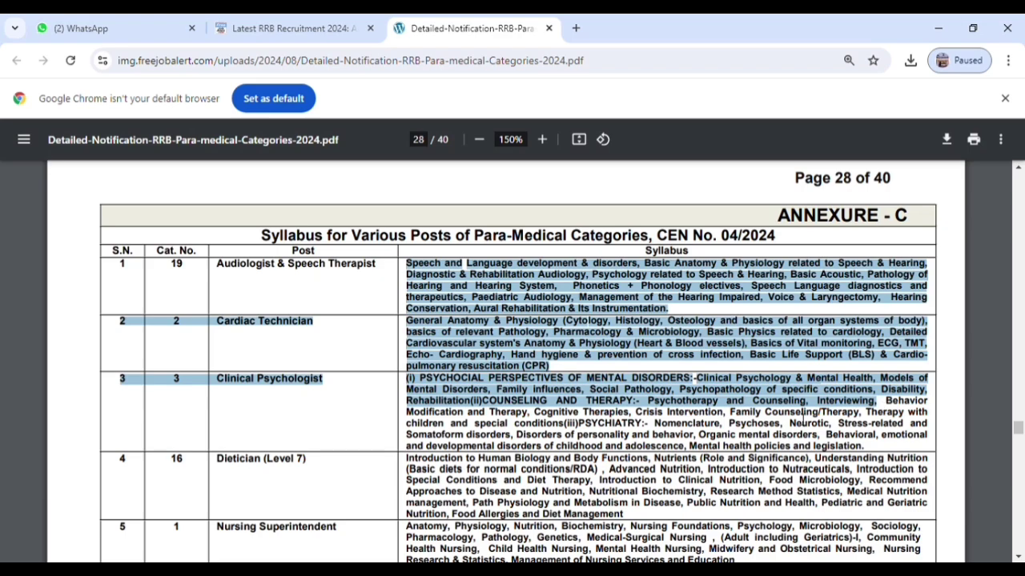
left_click(736, 420)
scroll(736, 421, "down", 12)
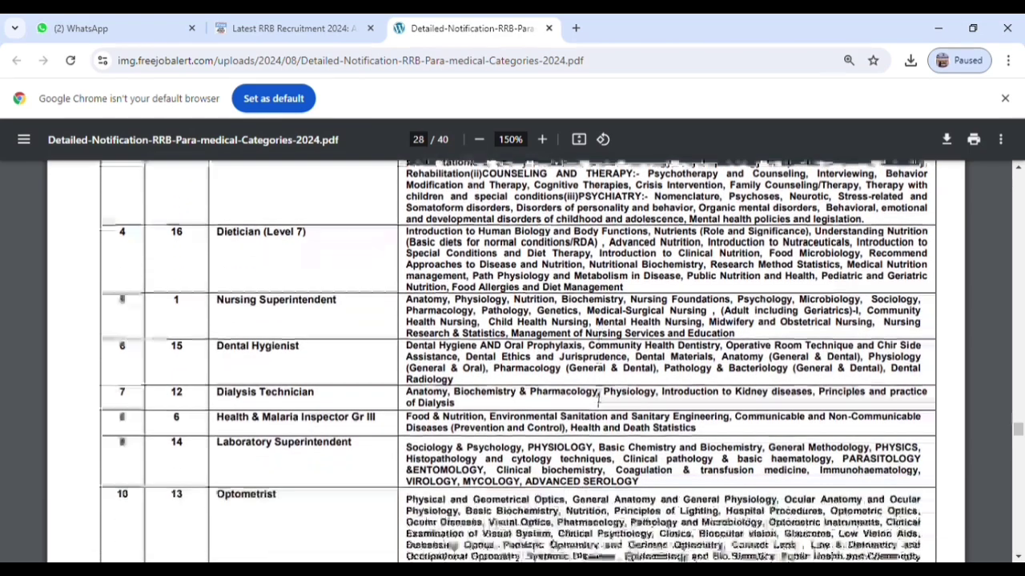
scroll(336, 344, "down", 19)
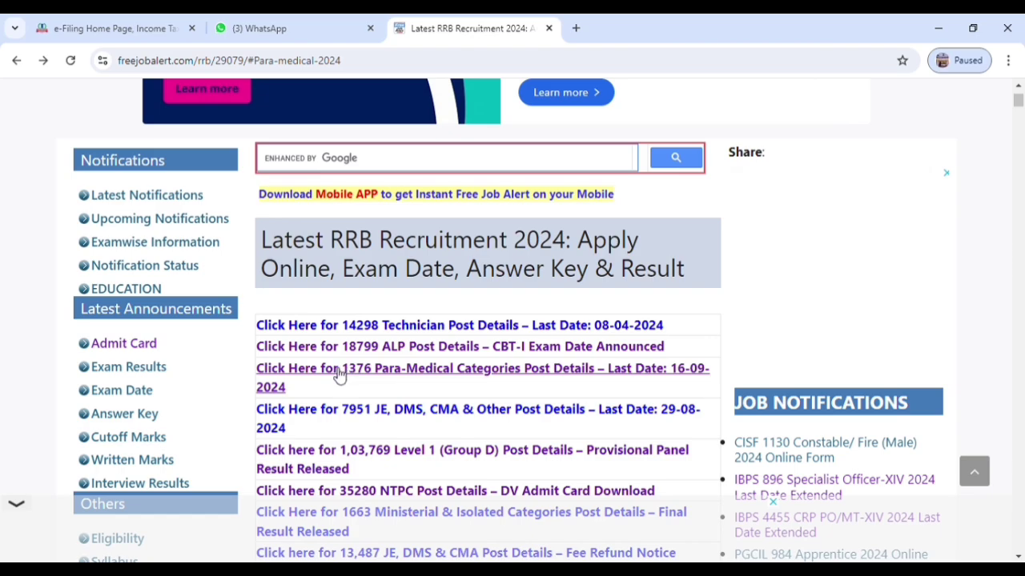
Step: Open the Apply Online (19-08-2024) link from the 1376 Para-Medical Categories post details and highlight the web address of the RRB application site
left_click(371, 373)
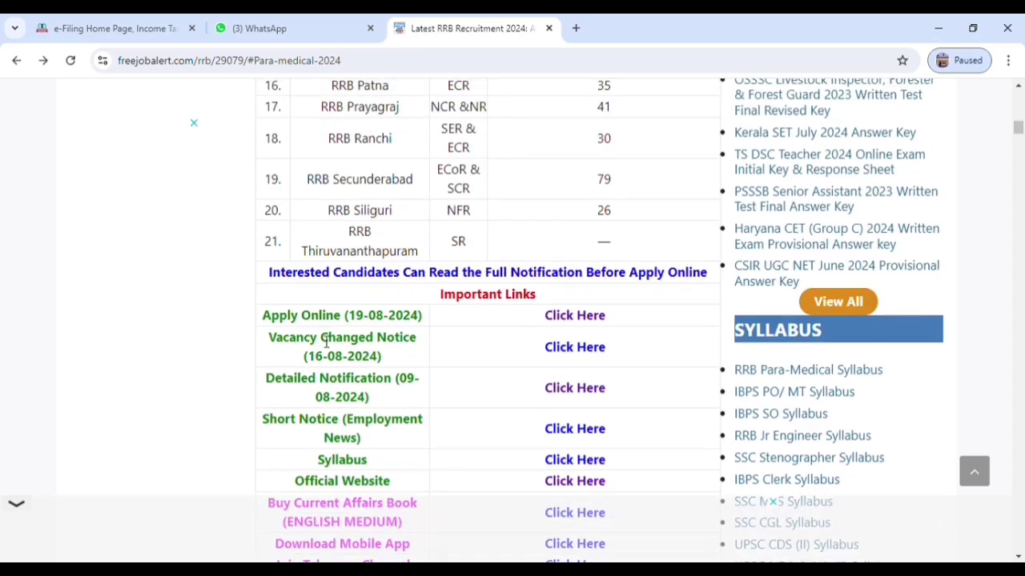
left_click(588, 316)
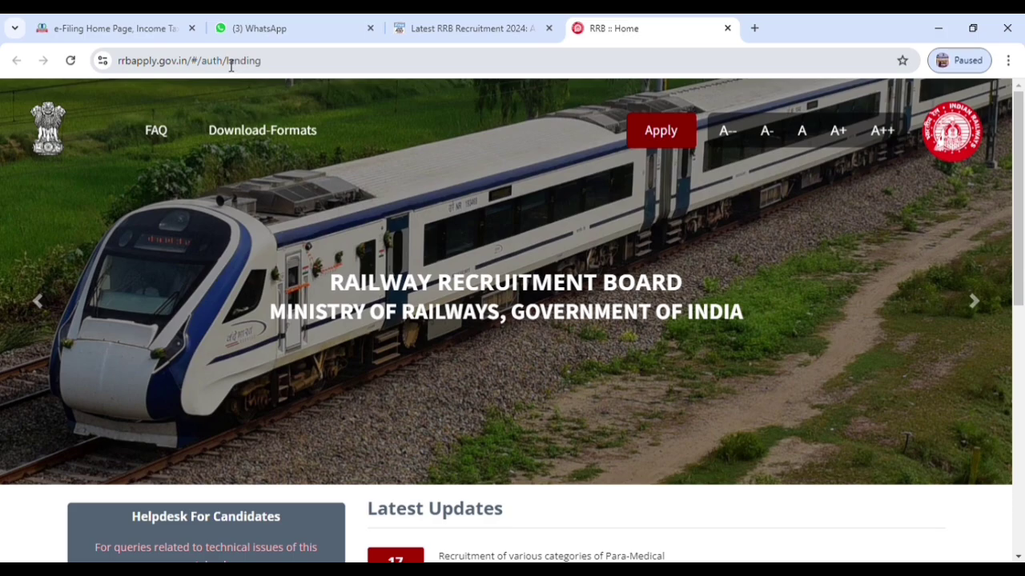
left_click(124, 66)
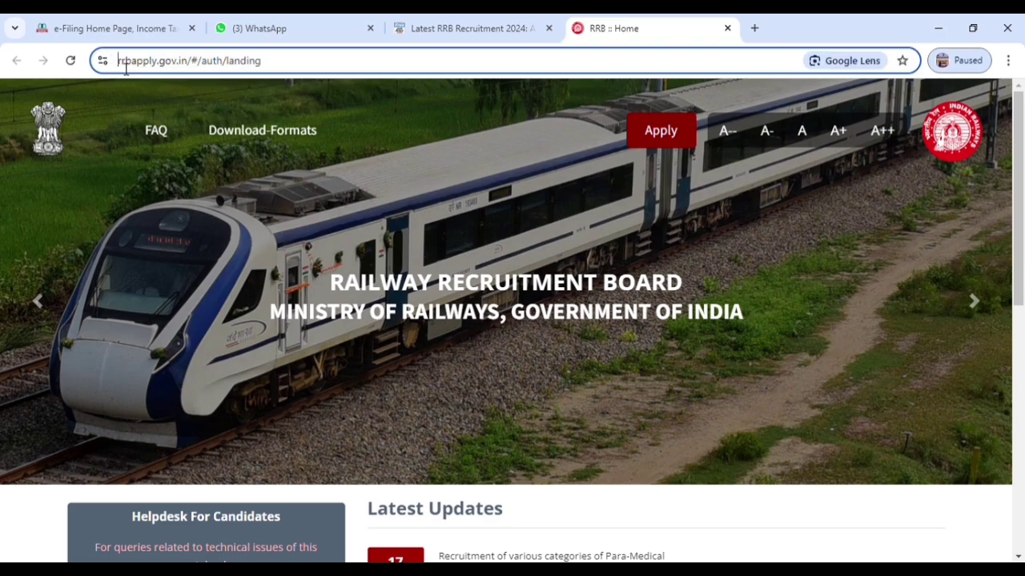
left_click_drag(126, 68, 297, 77)
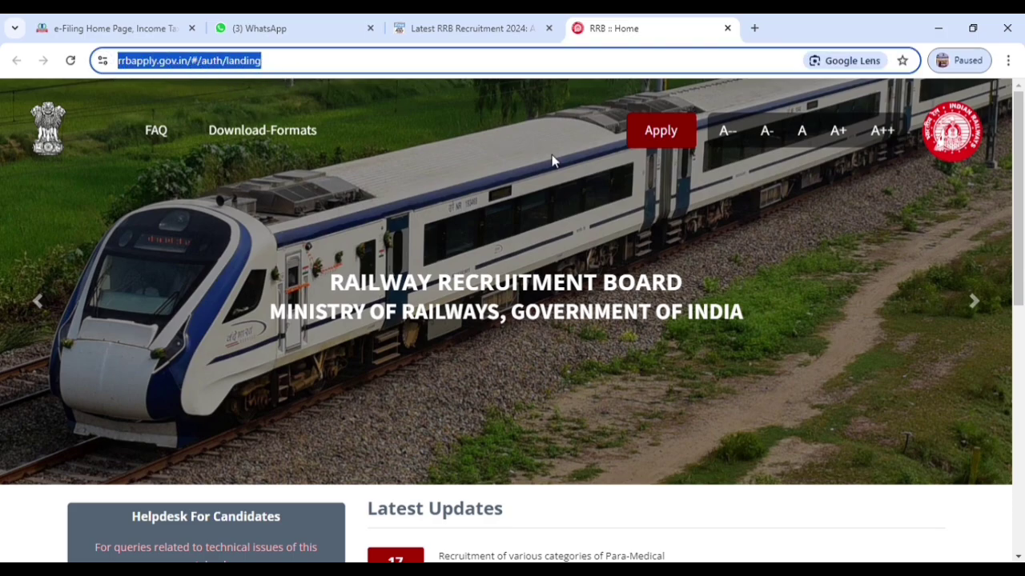
Step: Open the form for creating an account to apply and dismiss the note for candidates who already have an account
mouse_move(677, 134)
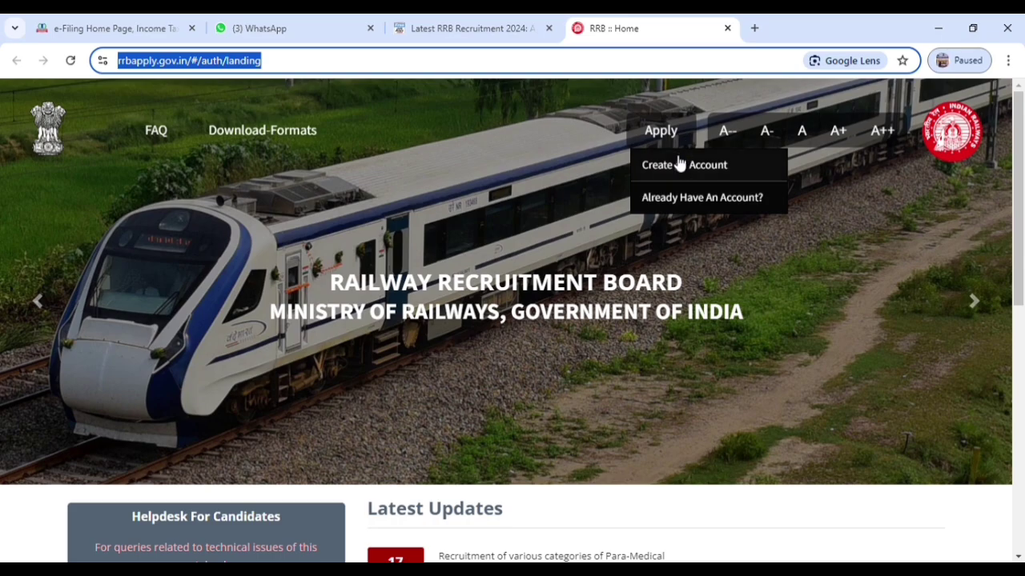
left_click(681, 168)
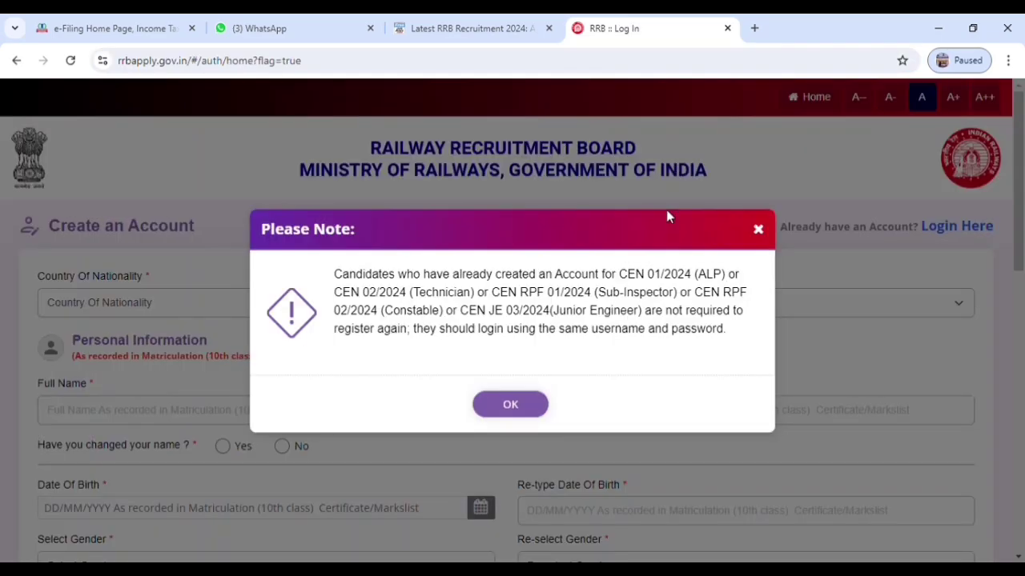
left_click(541, 405)
scroll(137, 297, "down", 1)
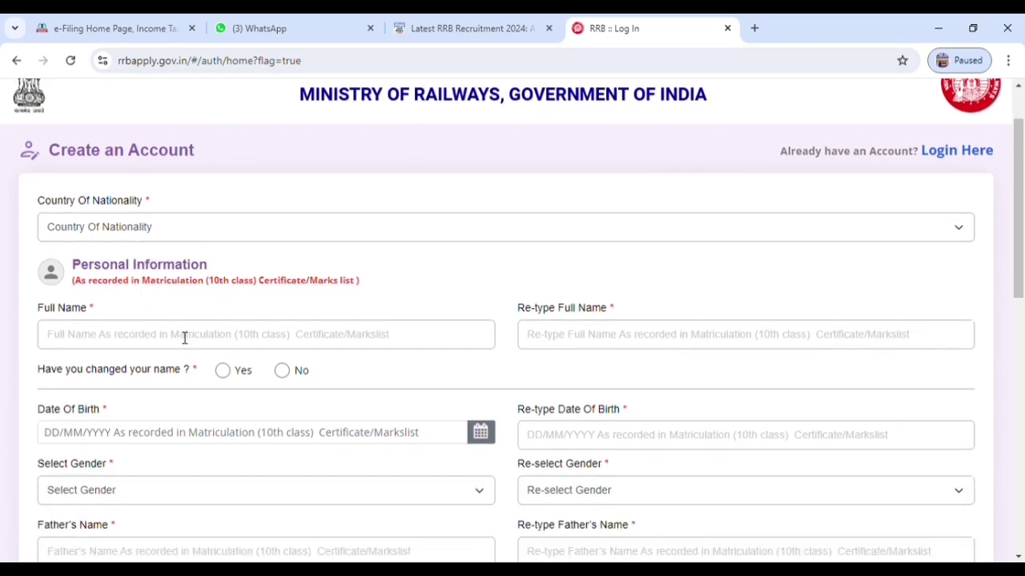
Step: Set the country of nationality to India, visit both full name fields and answer No to having changed the name
left_click(133, 231)
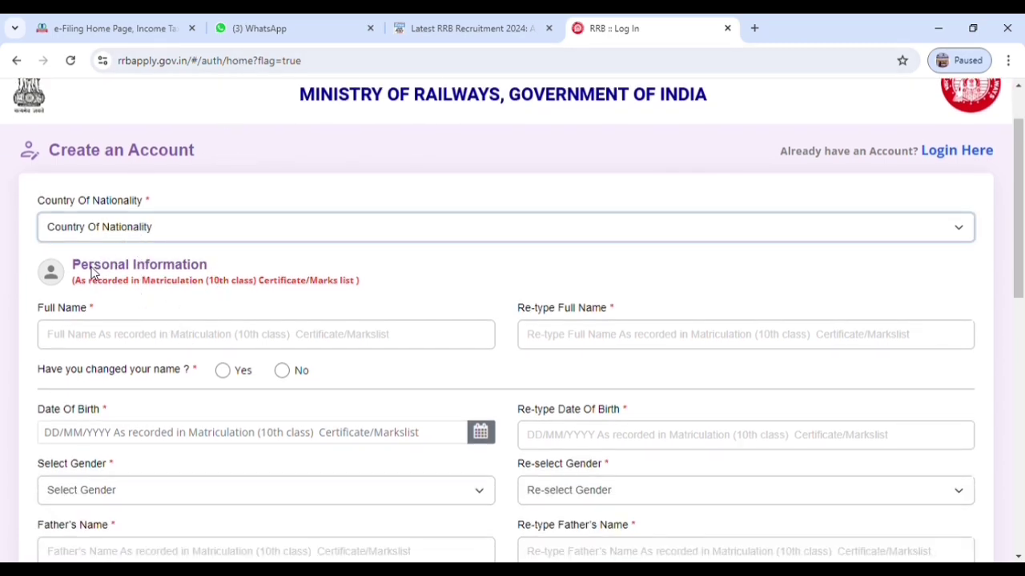
left_click(100, 269)
left_click(92, 336)
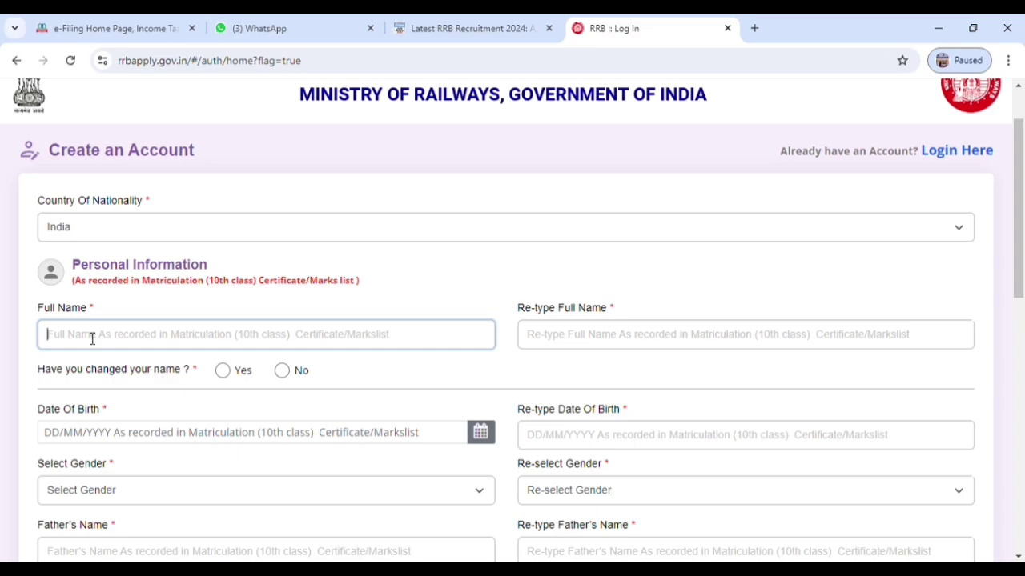
left_click(625, 341)
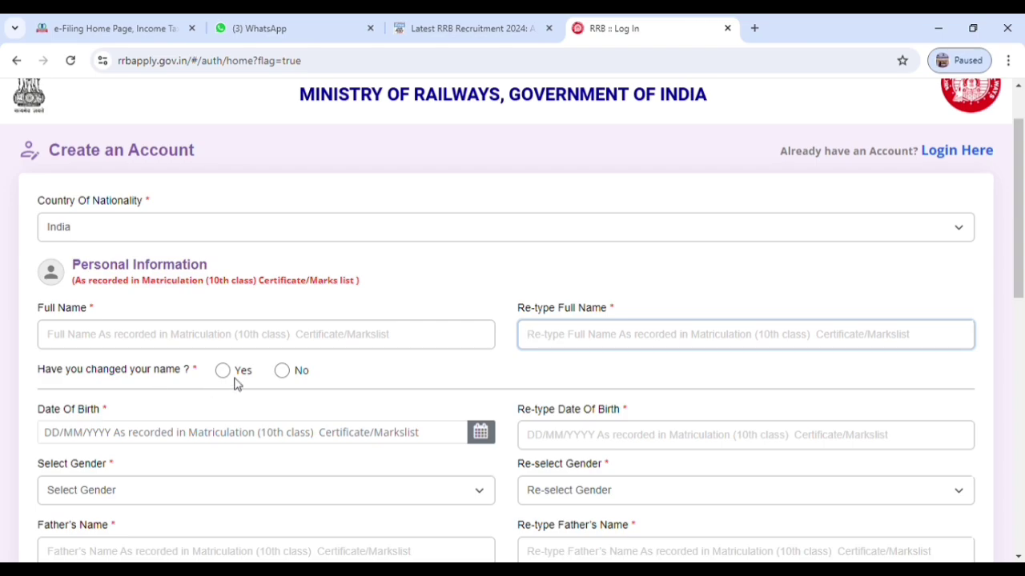
left_click(284, 379)
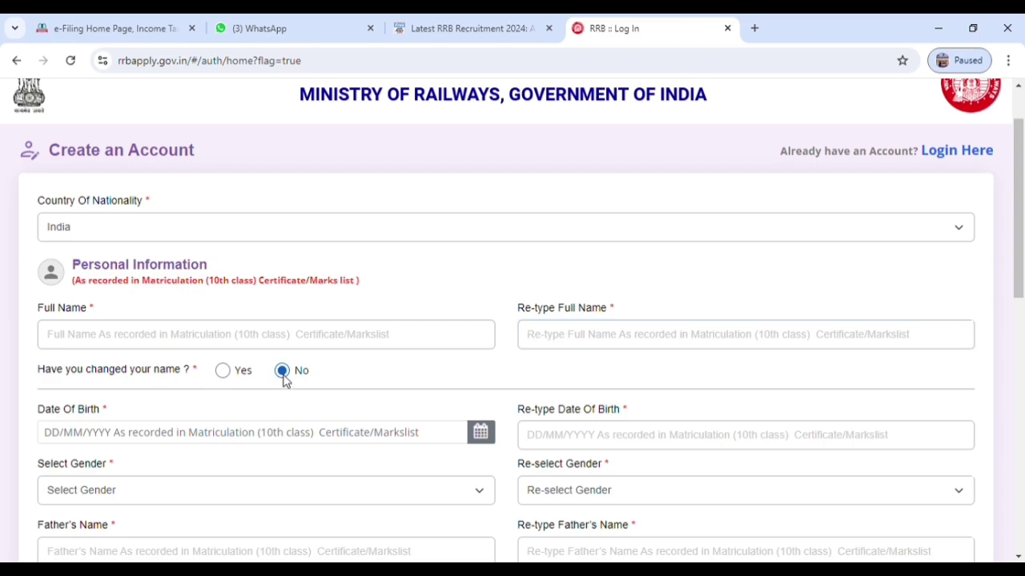
Step: Go through the Personal Information fields for date of birth, gender, father's name and mother's name without filling them in
scroll(272, 409, "down", 1)
left_click(480, 356)
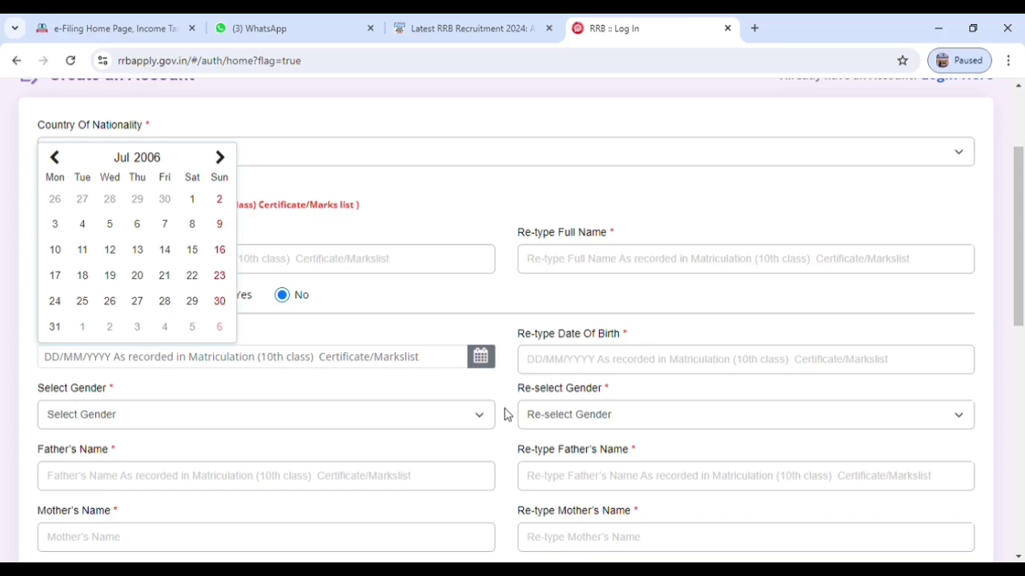
left_click(123, 411)
scroll(123, 415, "down", 2)
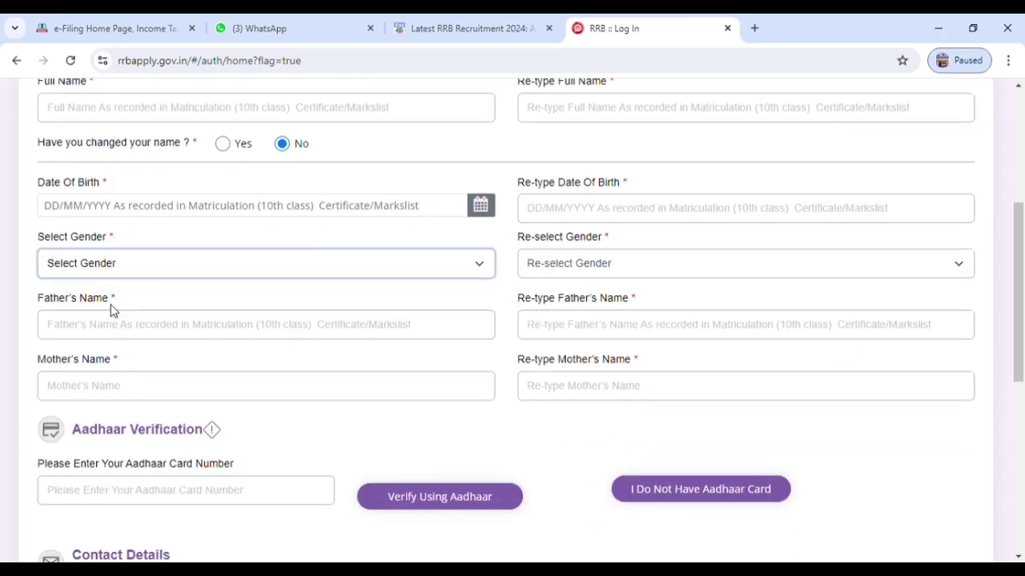
left_click(112, 328)
left_click(85, 398)
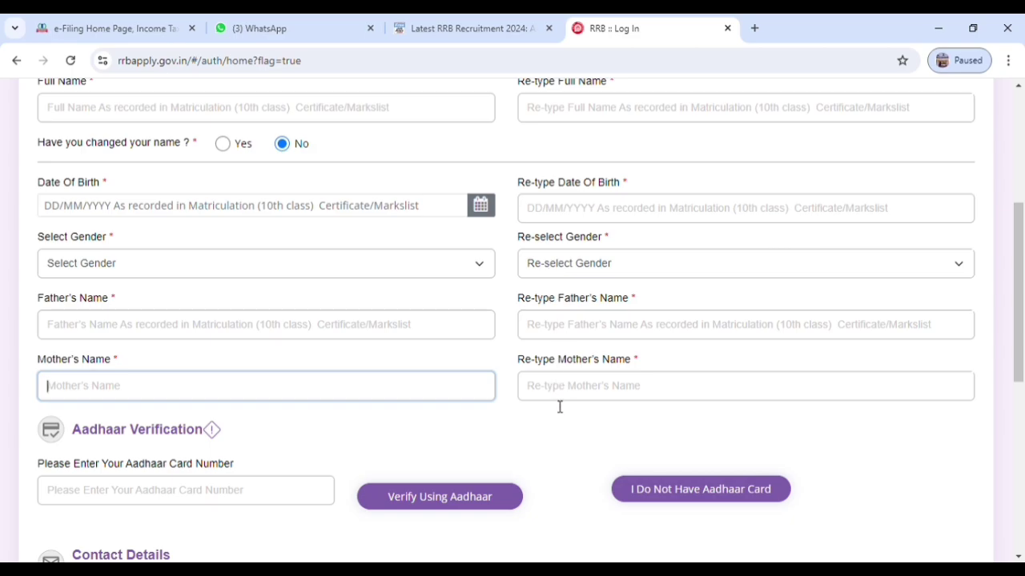
Step: Find the card number field under Aadhaar Verification and look back over the Personal Information fields above it
scroll(559, 407, "up", 1)
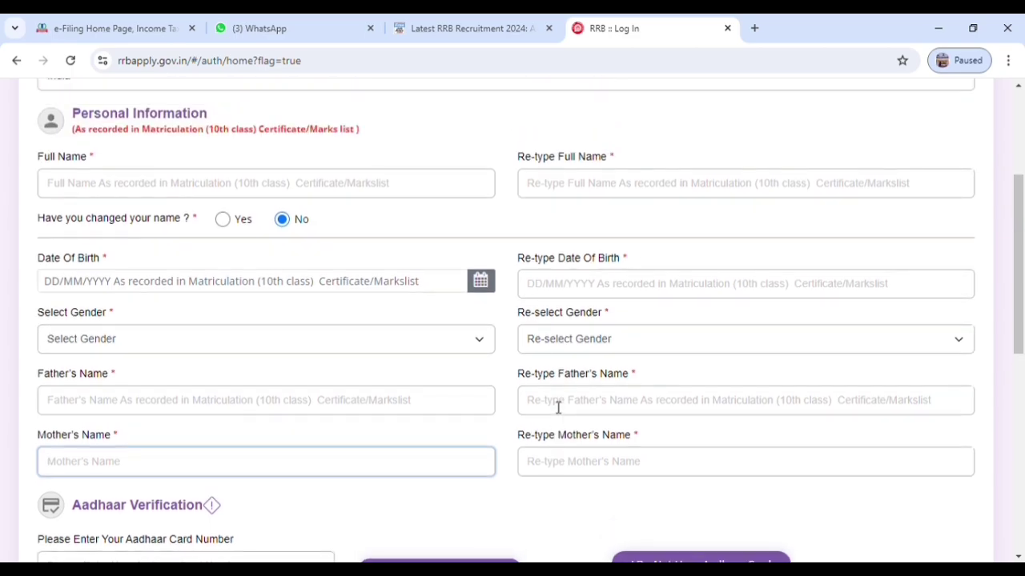
scroll(558, 407, "down", 2)
left_click(207, 414)
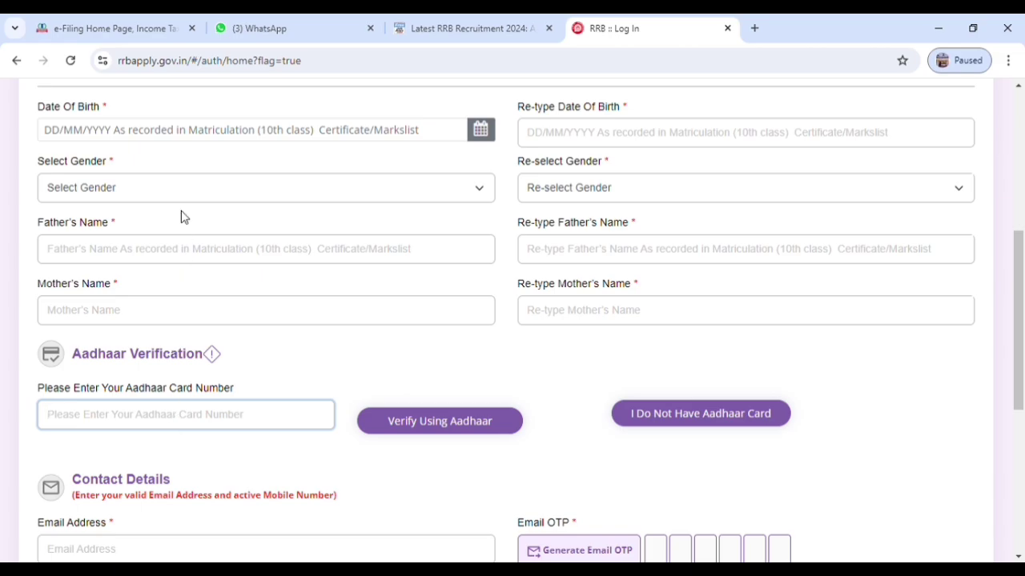
scroll(181, 217, "up", 2)
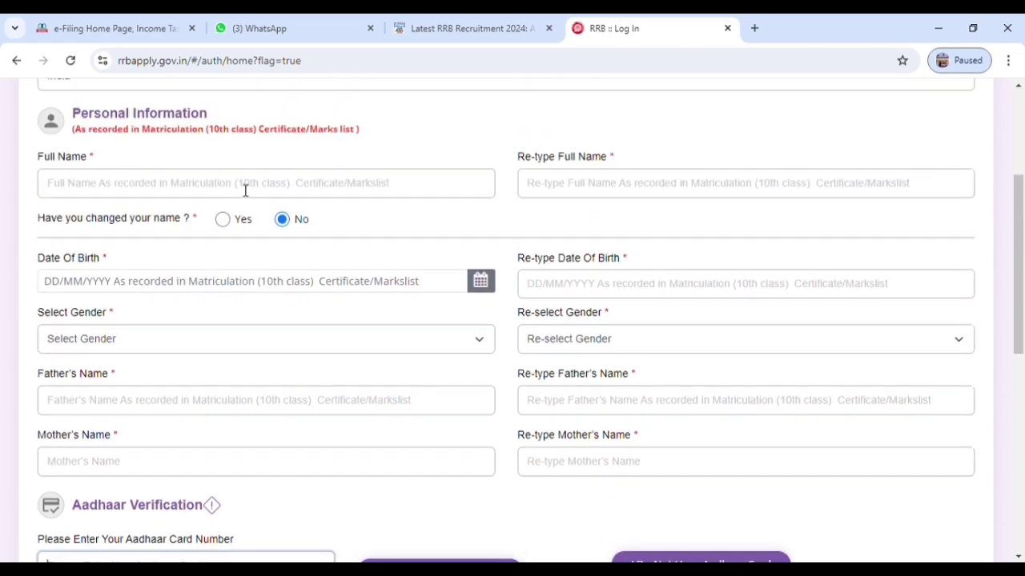
Step: Go through the Contact Details fields for email address, mobile number and their OTPs, and continue to the password section
scroll(245, 190, "down", 3)
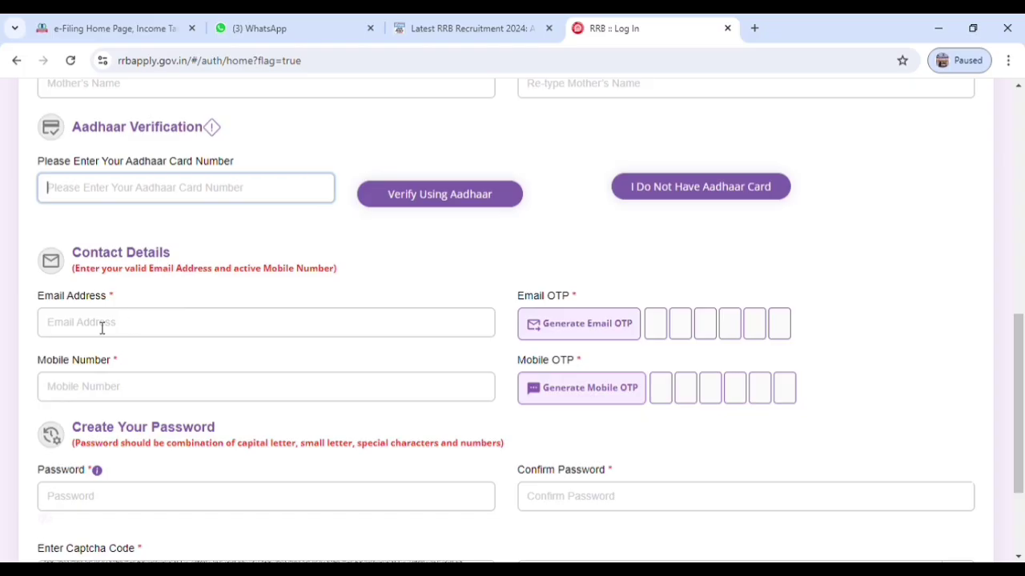
left_click(102, 328)
left_click(100, 390)
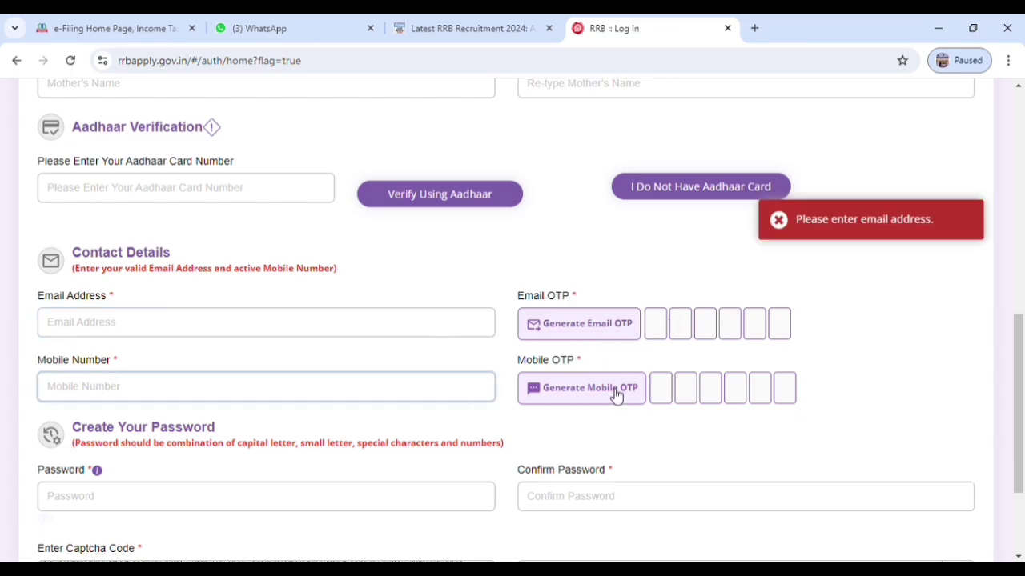
left_click(762, 325)
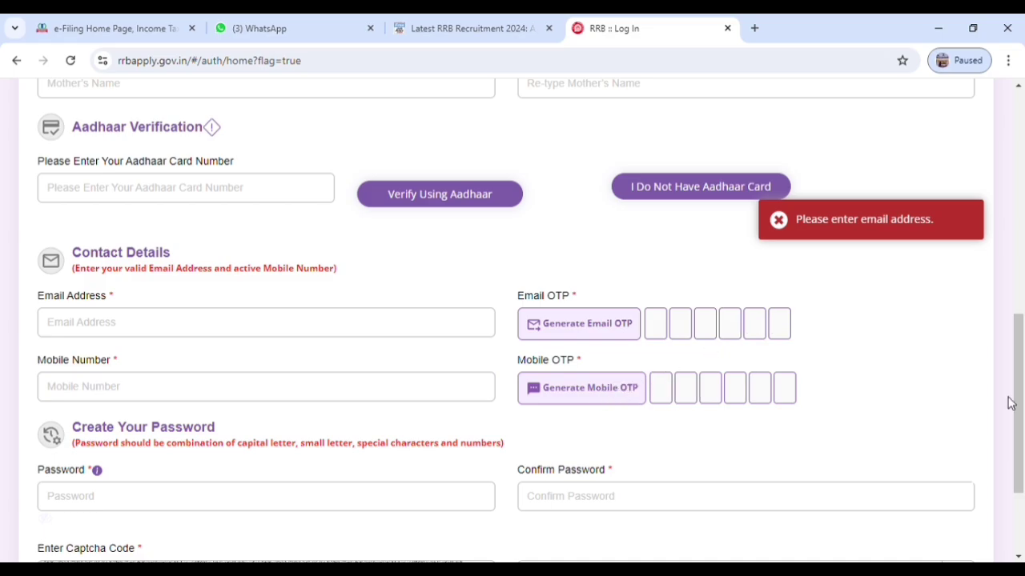
scroll(1010, 404, "down", 2)
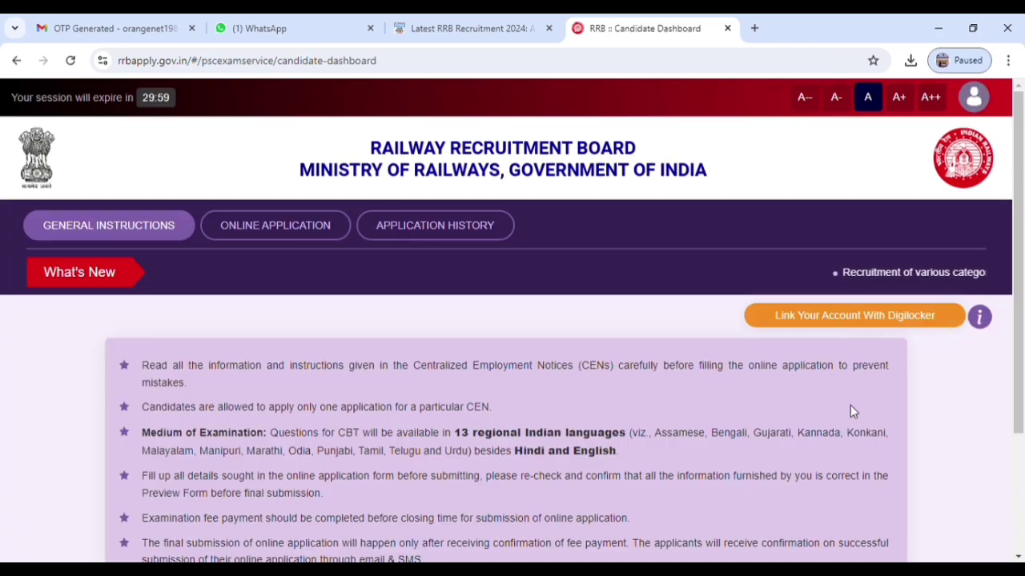
Step: Read the General Instructions on the candidate dashboard down to the Online Application option
scroll(850, 411, "down", 1)
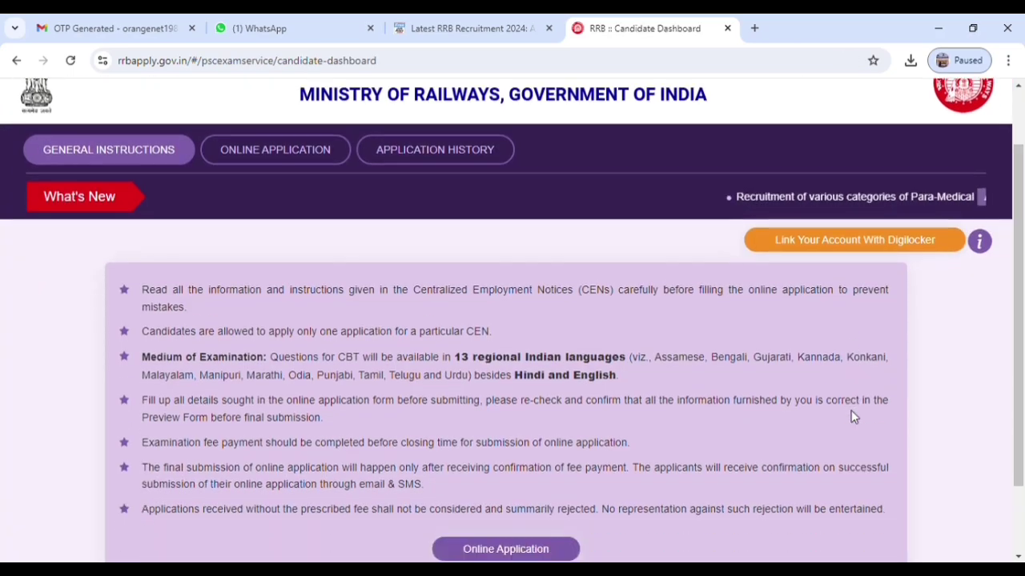
scroll(852, 416, "down", 1)
scroll(852, 416, "up", 2)
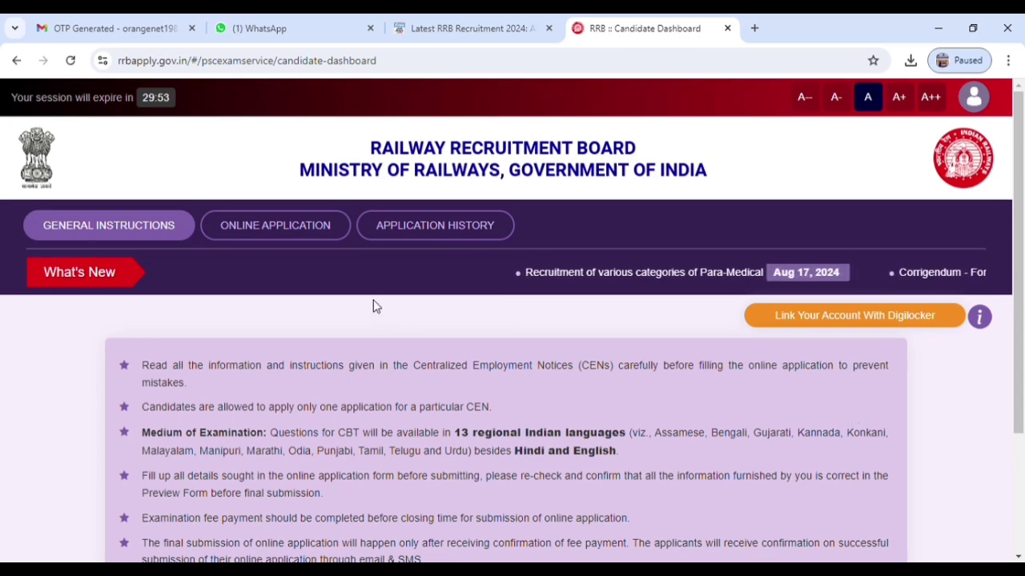
scroll(425, 349, "down", 2)
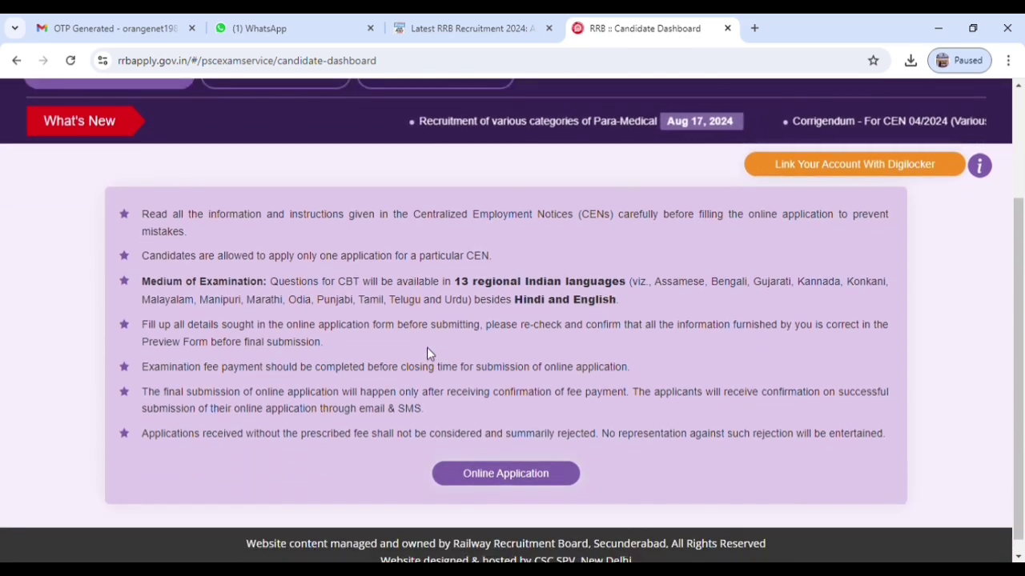
Step: Open the Online Application section and check the CEN number in the detailed Para-Medical notification PDF
left_click(478, 477)
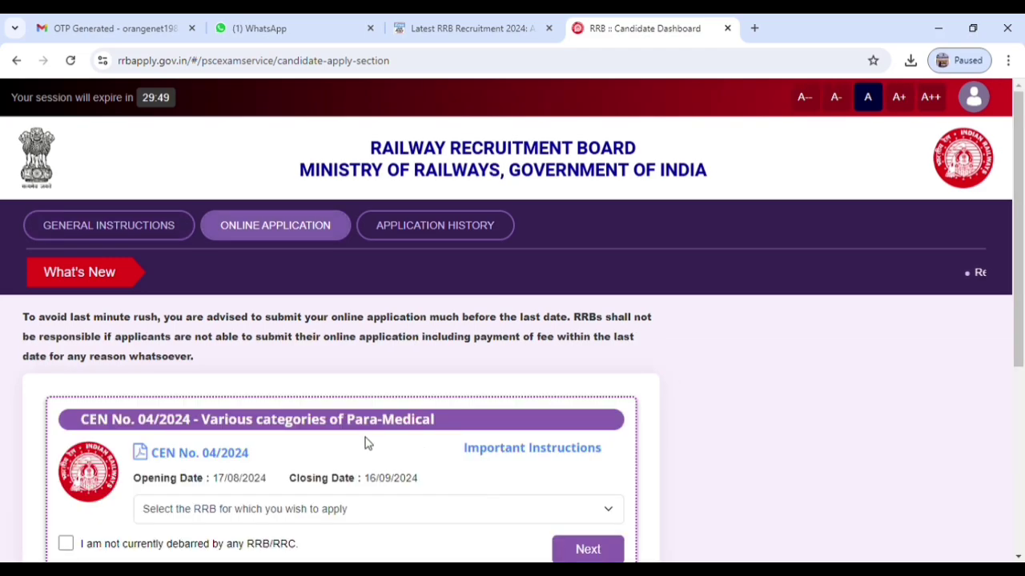
scroll(185, 309, "down", 1)
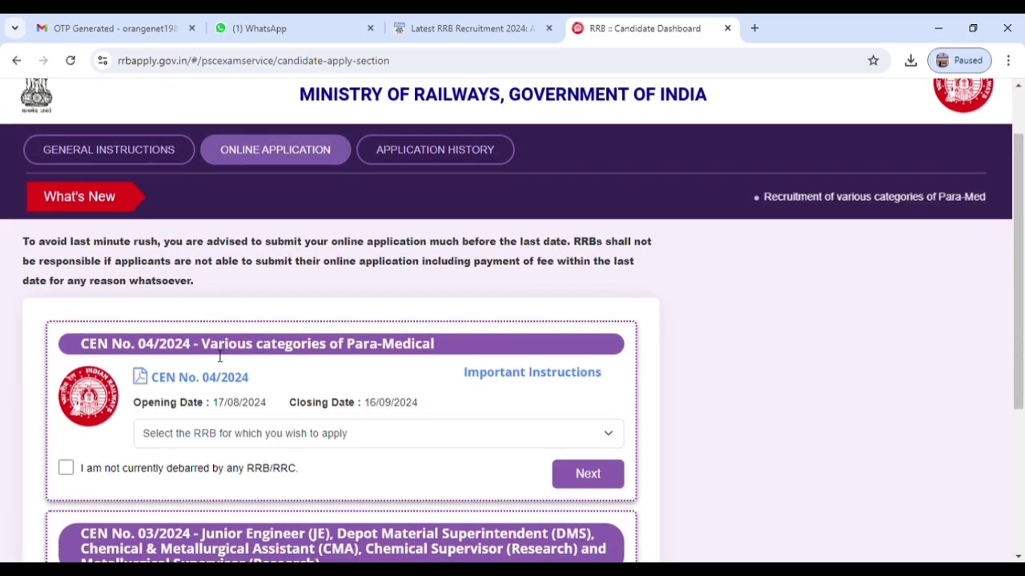
left_click(484, 20)
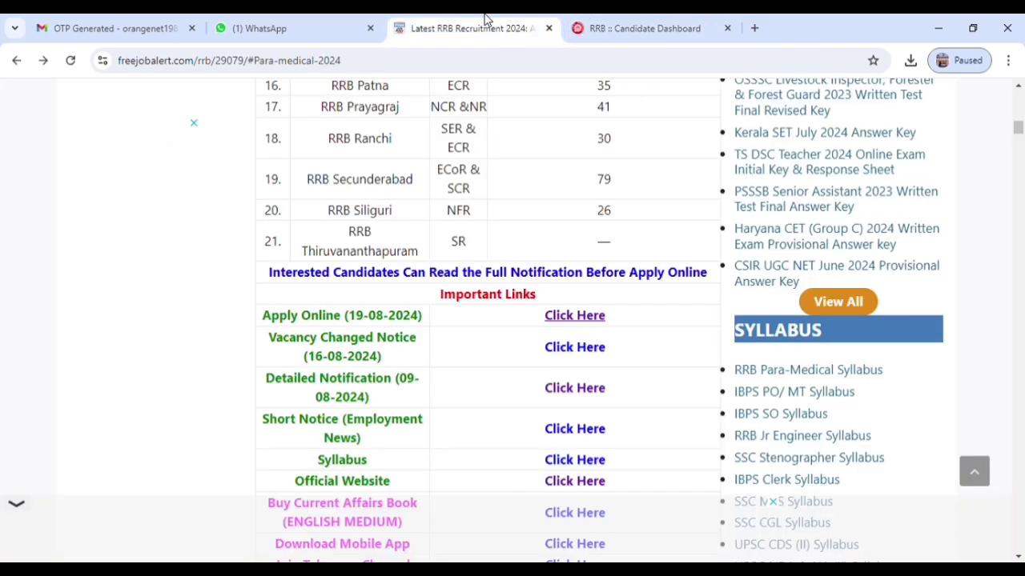
left_click(574, 388)
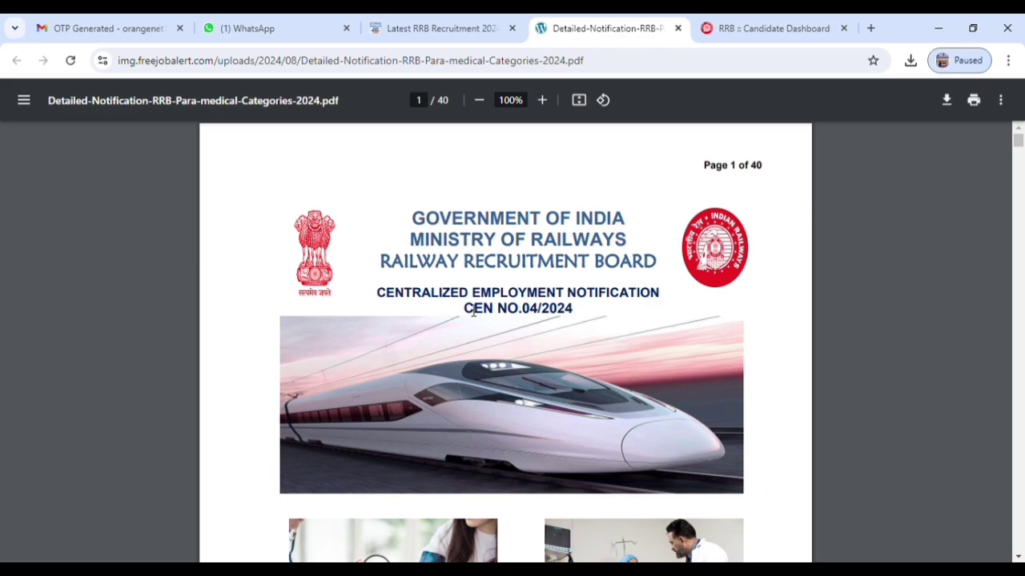
left_click_drag(381, 300, 586, 320)
key("ctrl+Tab")
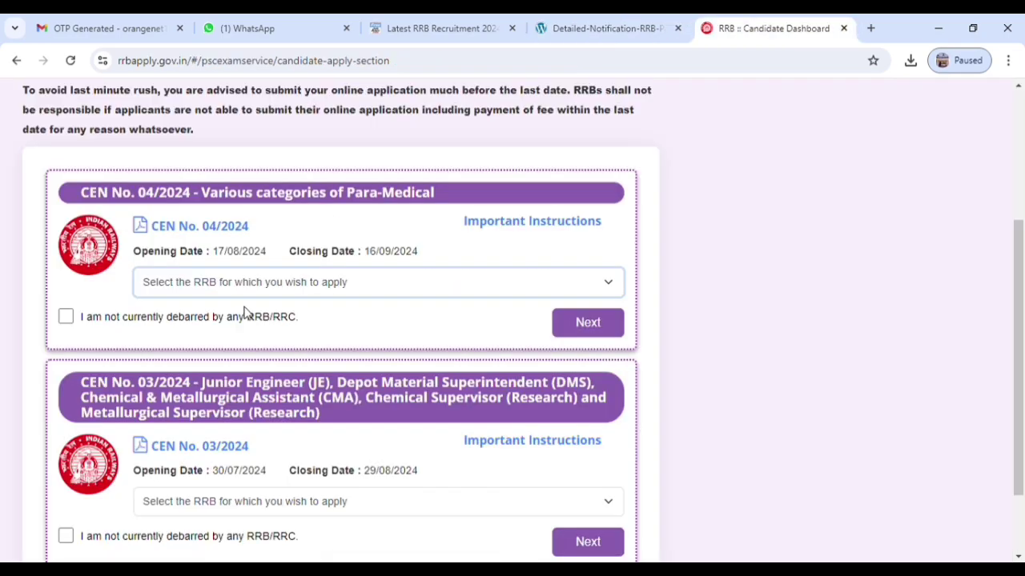
Step: Choose Secunderabad as the RRB for CEN No. 04/2024, declare not being debarred, and proceed to the application form
left_click(204, 535)
left_click(66, 316)
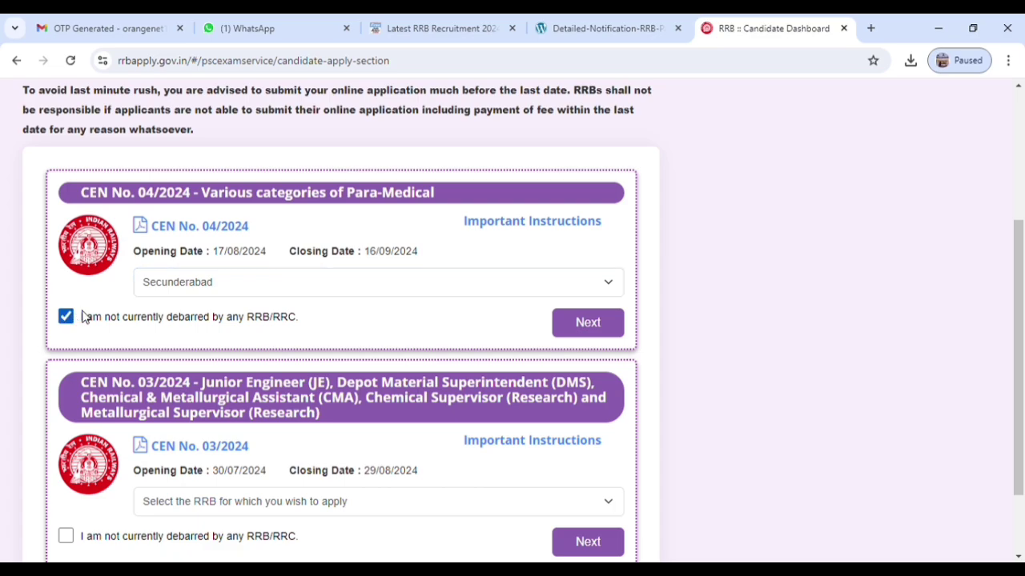
left_click(600, 324)
Step: Go through the Personal Details fields down to examination language and permanent visible marks of identification without filling them in
left_click_drag(128, 142, 926, 190)
left_click(928, 190)
scroll(216, 199, "down", 1)
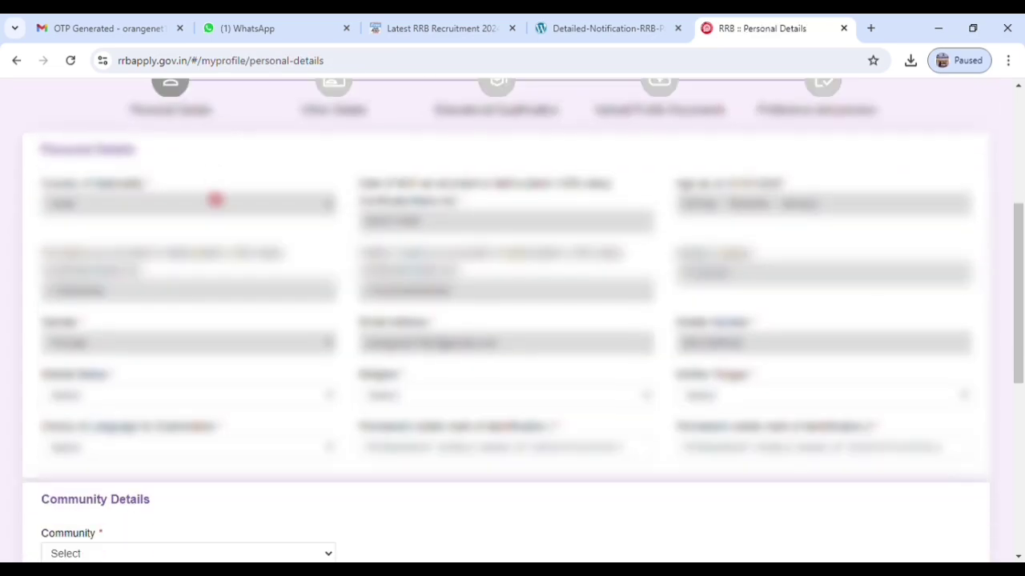
scroll(214, 200, "down", 1)
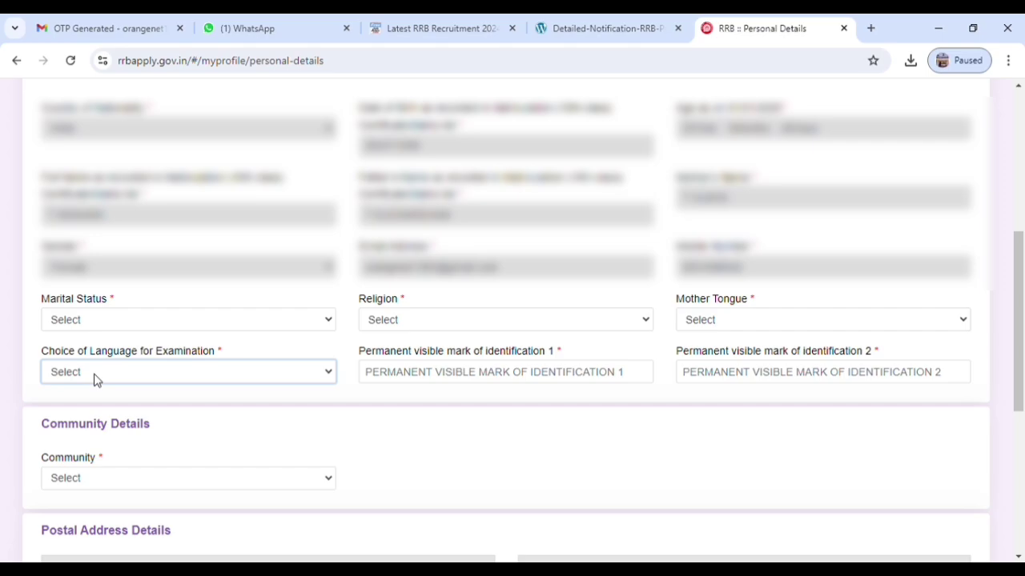
left_click(467, 374)
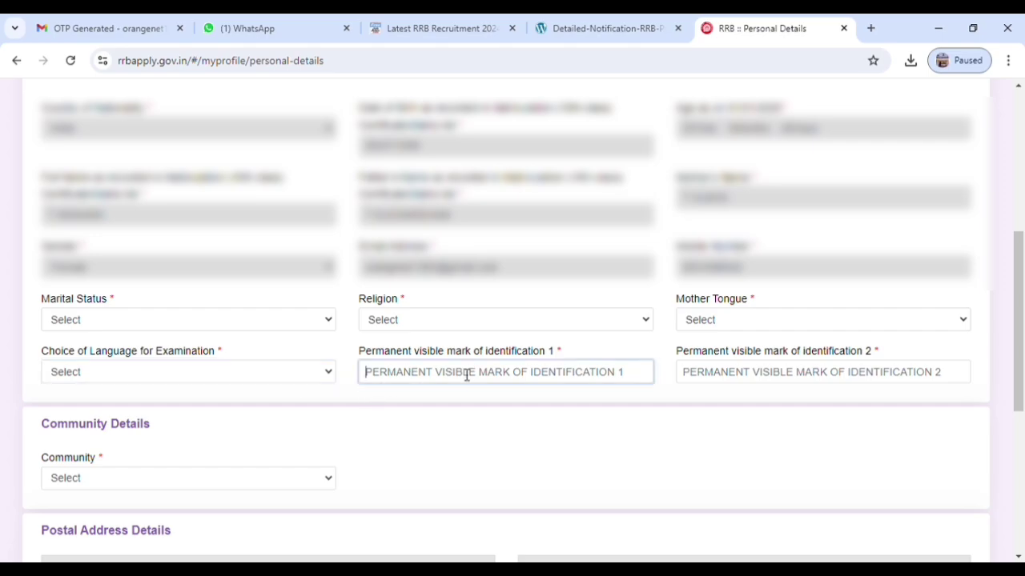
Step: Go through the Community and Postal Address fields and try to mark the permanent address as same as the present address
scroll(190, 441, "down", 1)
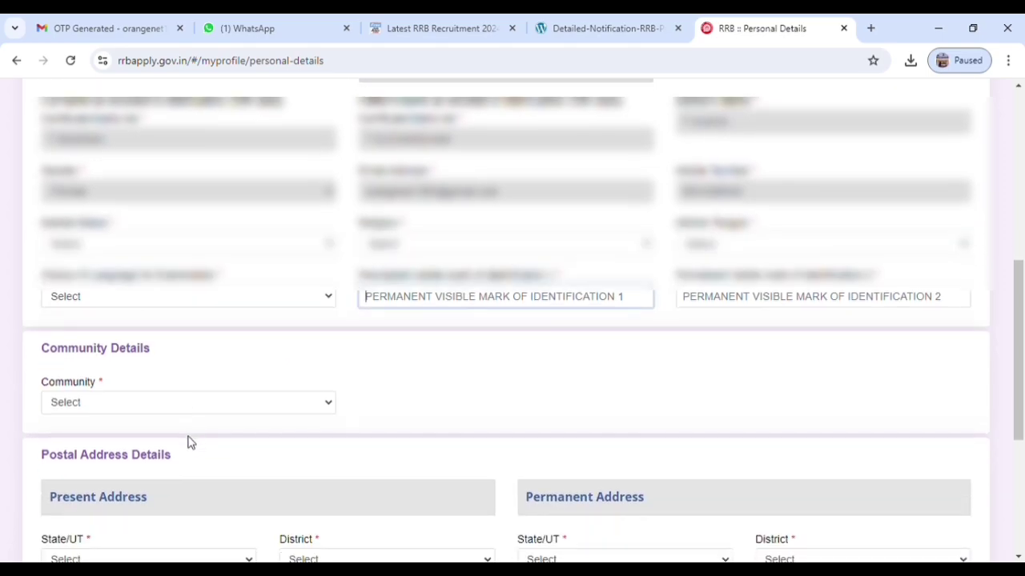
left_click(117, 411)
scroll(117, 412, "down", 2)
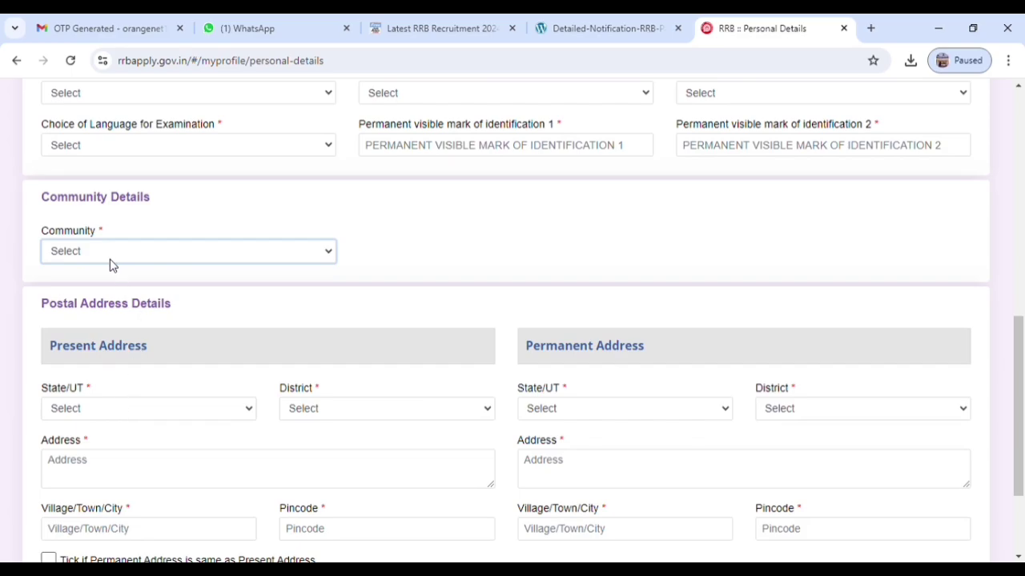
left_click(520, 224)
scroll(510, 243, "down", 1)
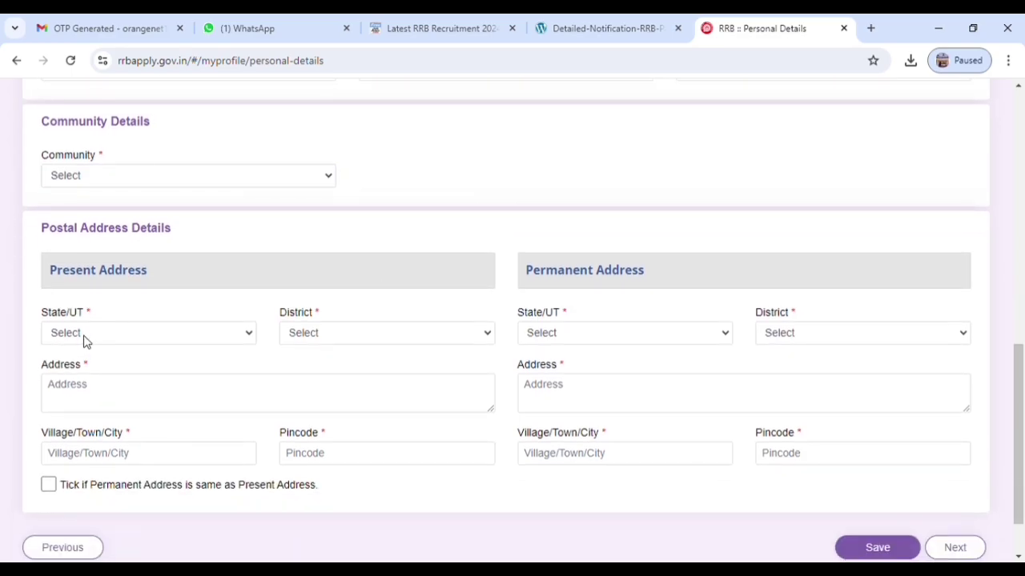
scroll(86, 342, "down", 1)
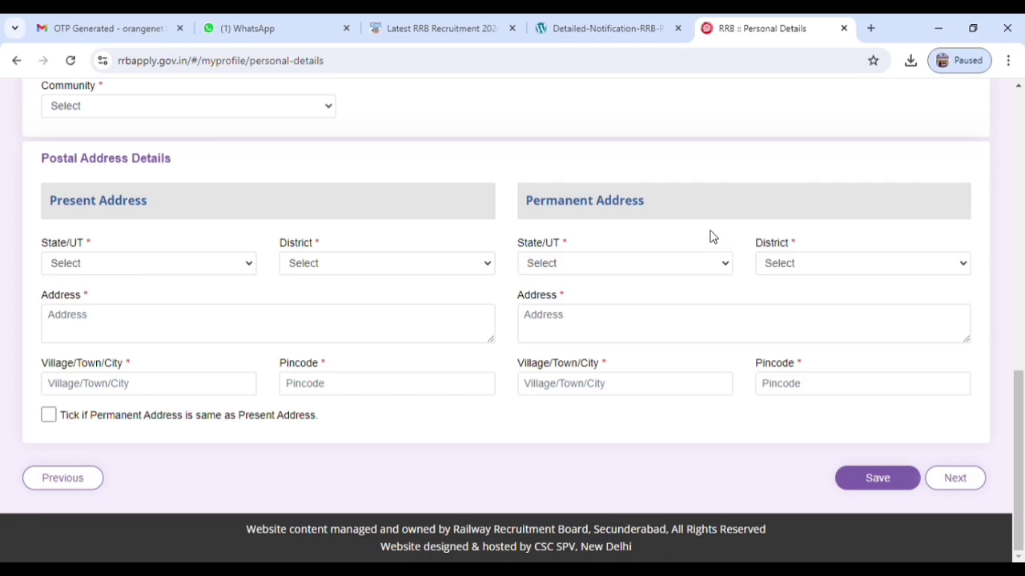
left_click(49, 416)
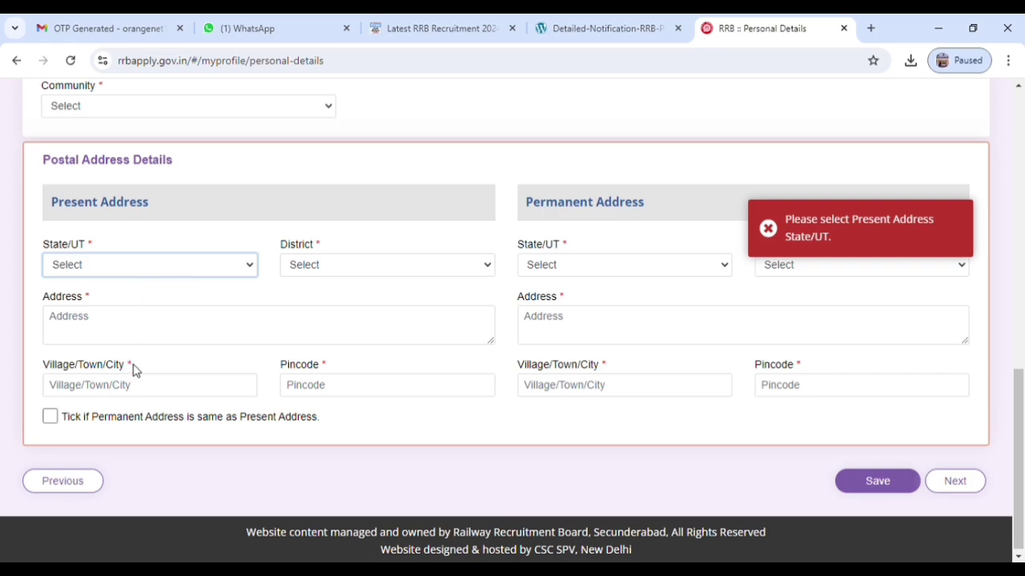
scroll(752, 406, "down", 1)
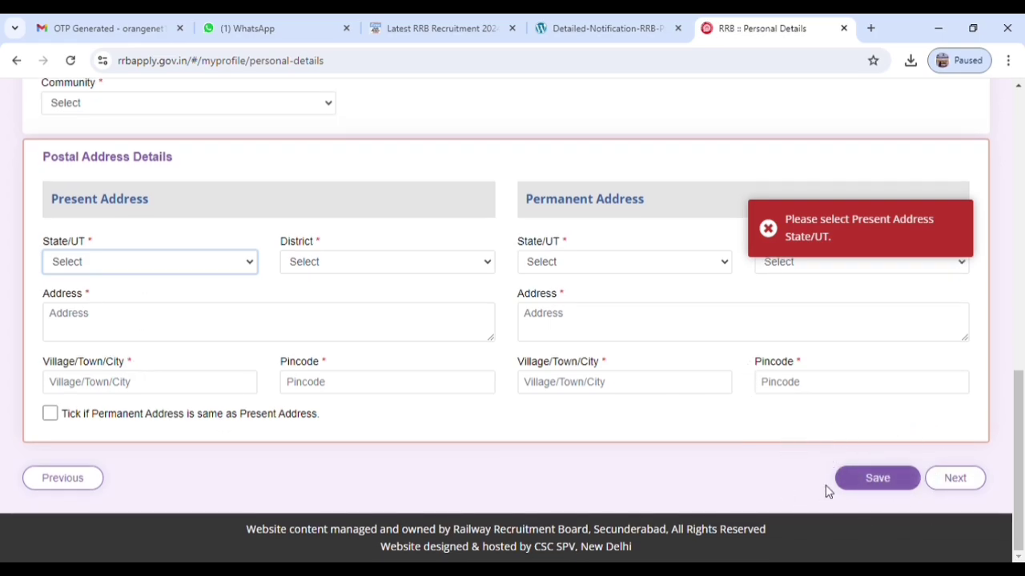
Step: Go through the SC community fields for caste name, certificate number, issuing authority, date of issue and free rail travel pass
scroll(825, 486, "up", 3)
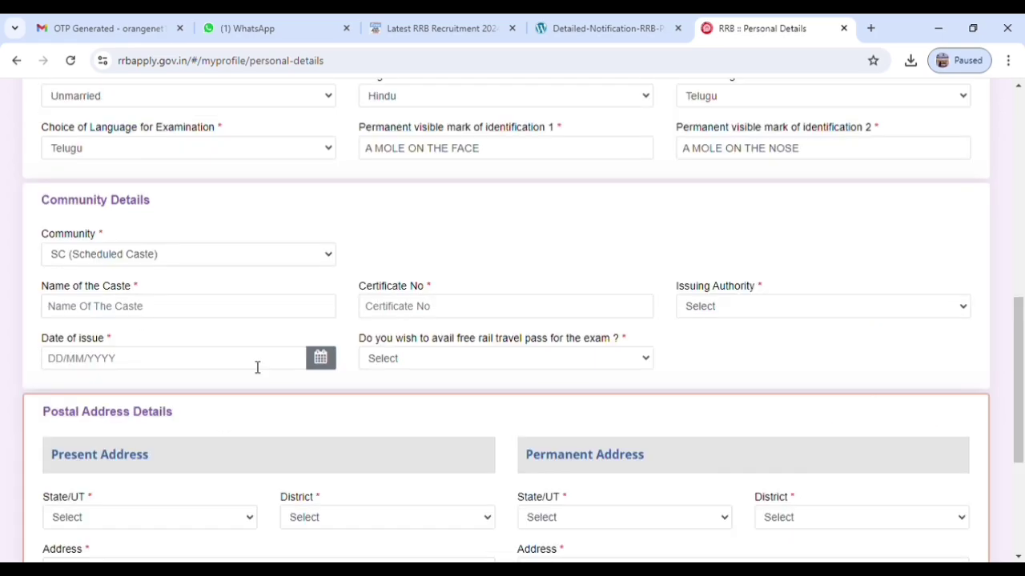
left_click(85, 258)
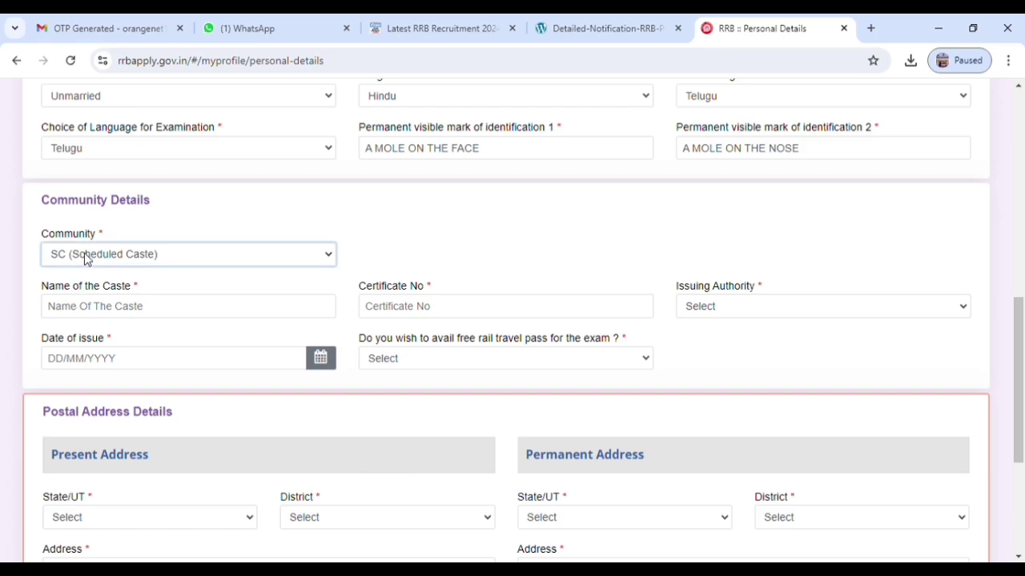
left_click(226, 315)
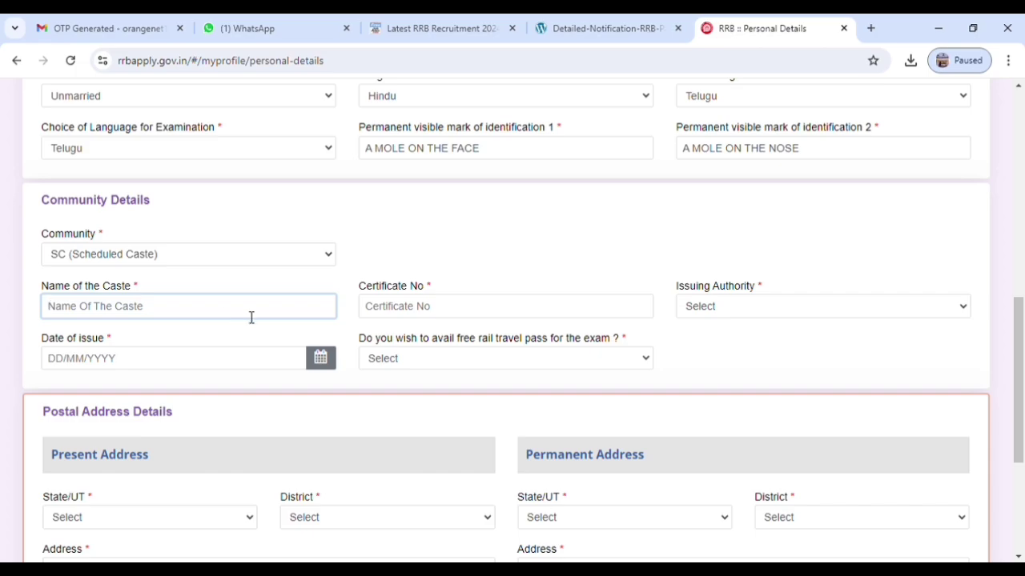
left_click(476, 310)
left_click(767, 309)
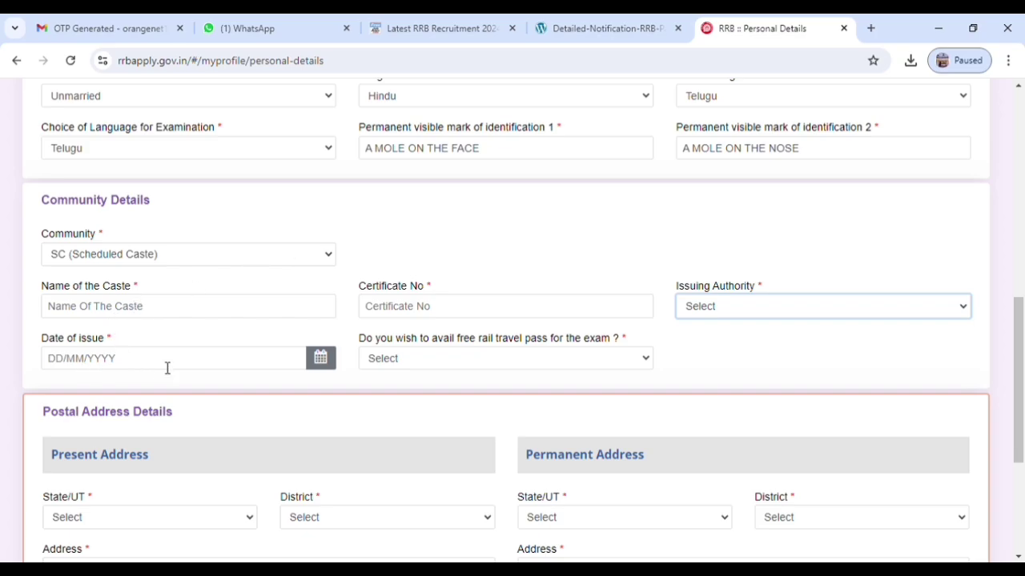
left_click(594, 365)
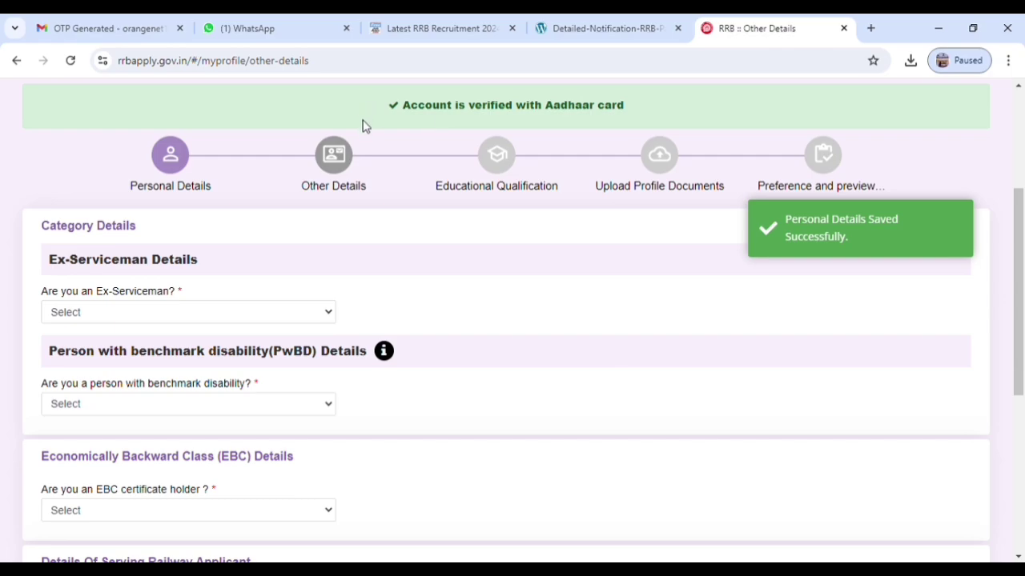
Step: Preview the Ex-Serviceman fields by answering Yes, and set the Ex-Serviceman answer to No
scroll(192, 278, "down", 1)
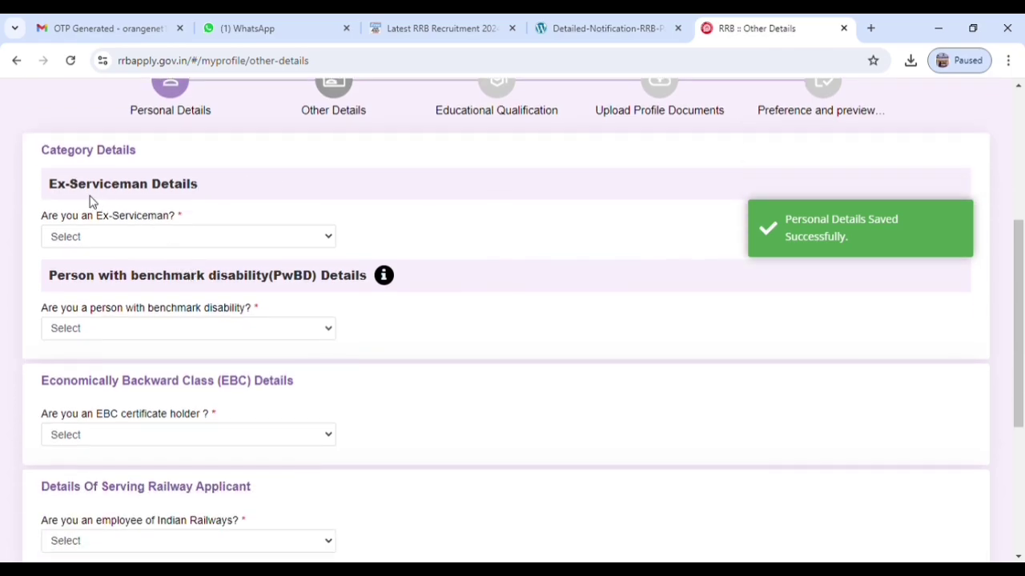
left_click(75, 277)
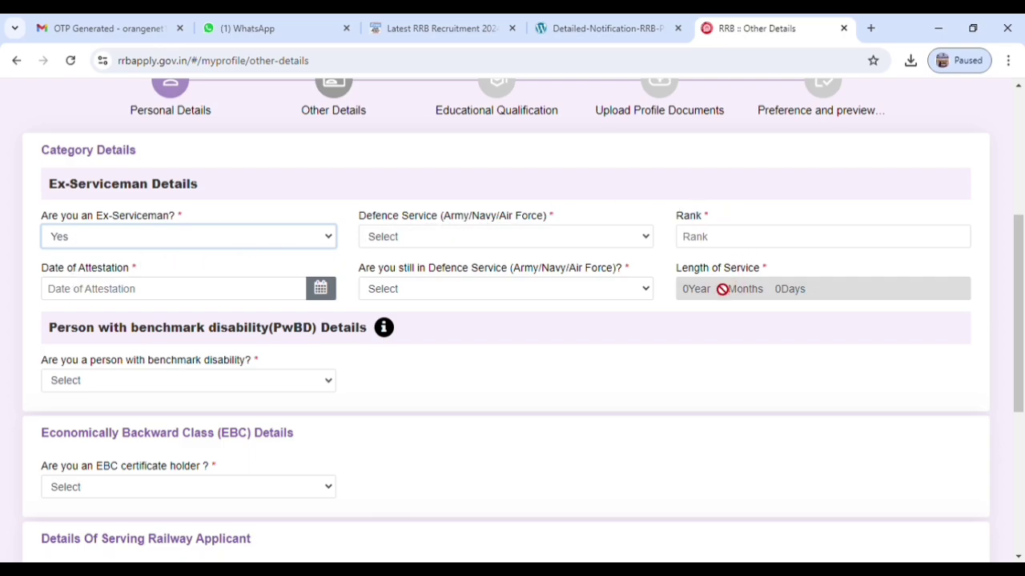
left_click(248, 245)
left_click(117, 286)
Step: Preview the benchmark disability fields by answering Yes, and set the benchmark disability answer to No
scroll(138, 237, "down", 2)
left_click(99, 181)
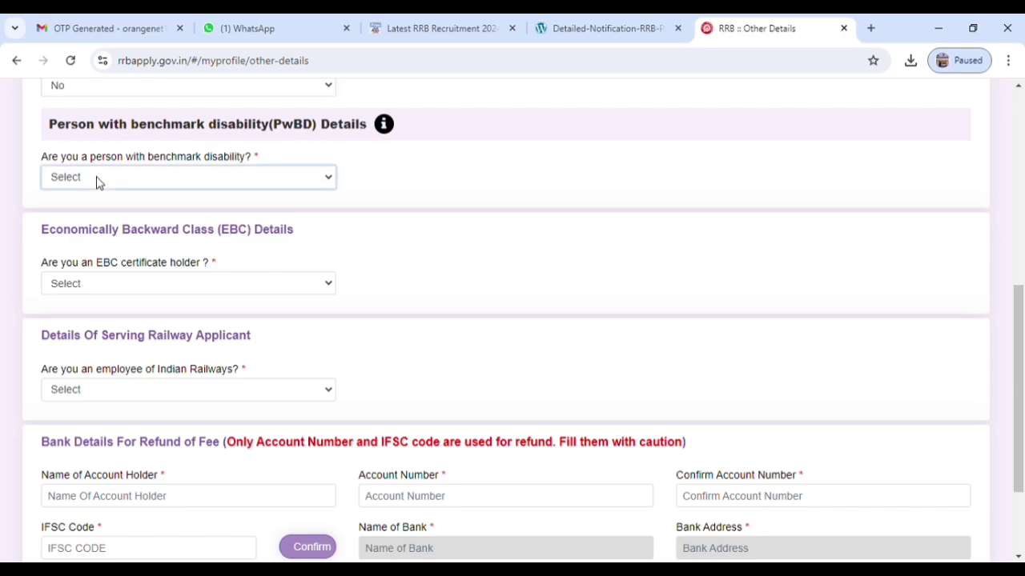
left_click(87, 210)
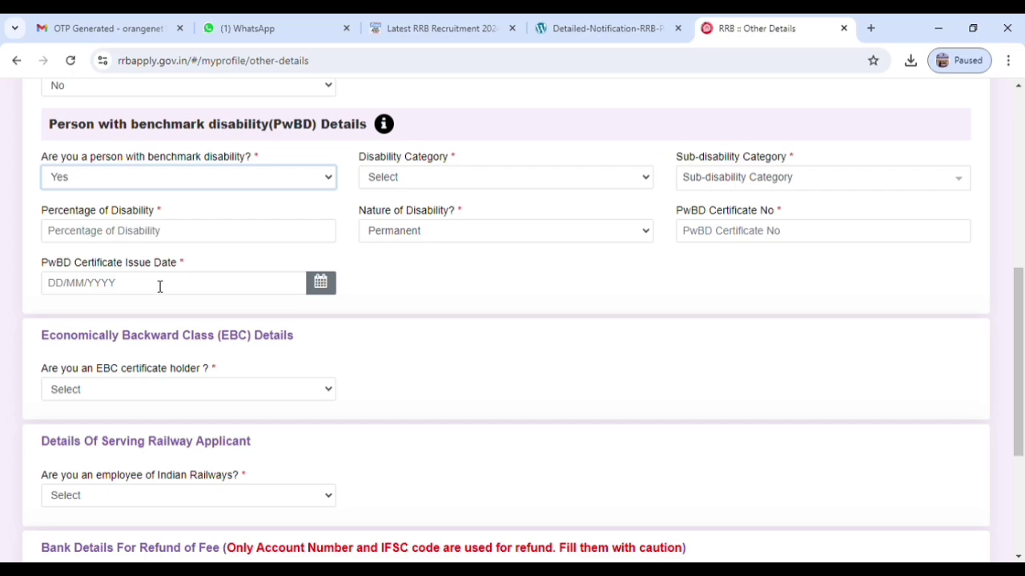
left_click(138, 184)
left_click(114, 232)
Step: Preview the EBC information and fee concession field by answering Yes, and set the EBC certificate holder answer to No
scroll(157, 351, "down", 1)
left_click(125, 206)
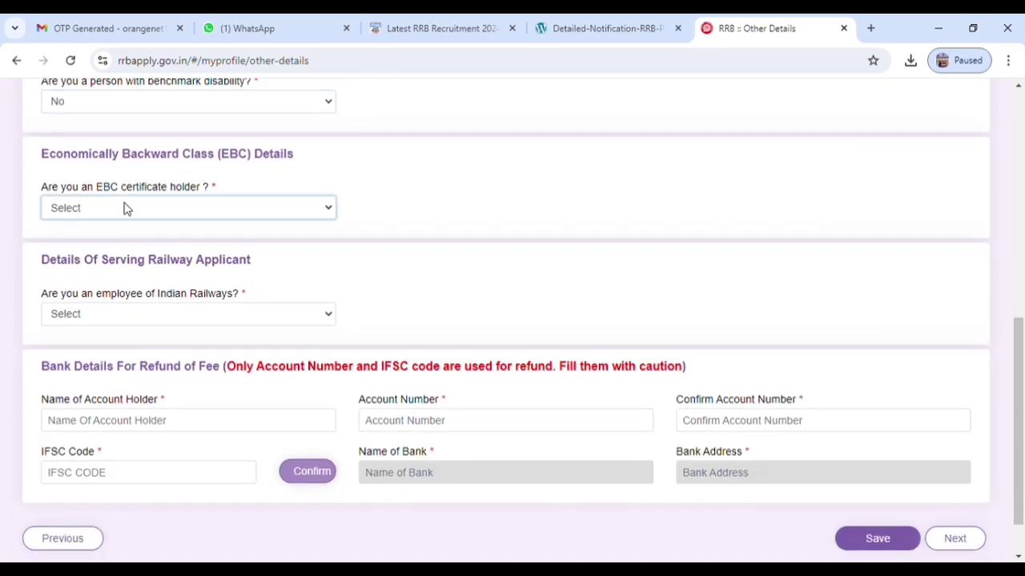
left_click(75, 256)
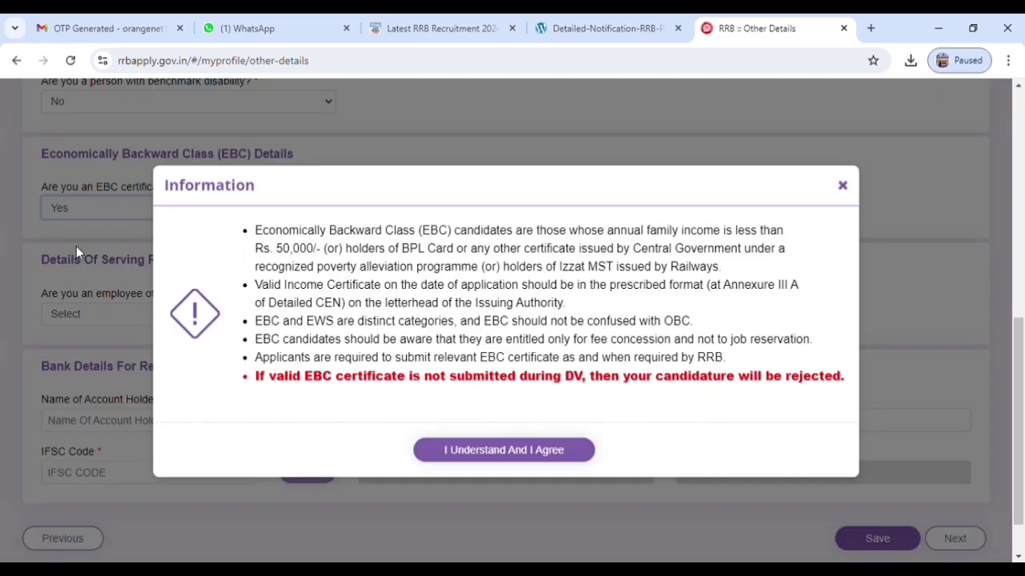
left_click(472, 454)
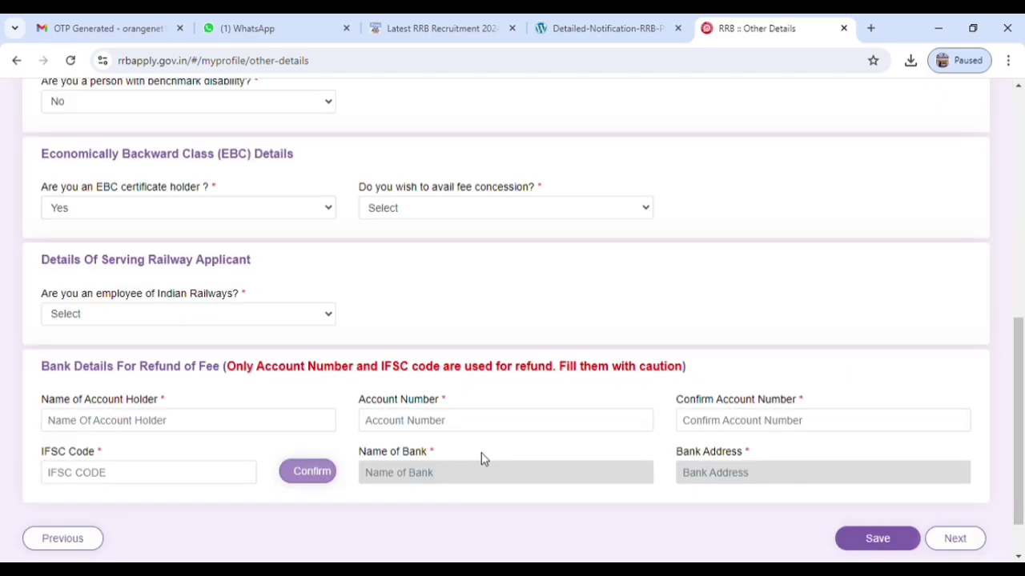
left_click(405, 208)
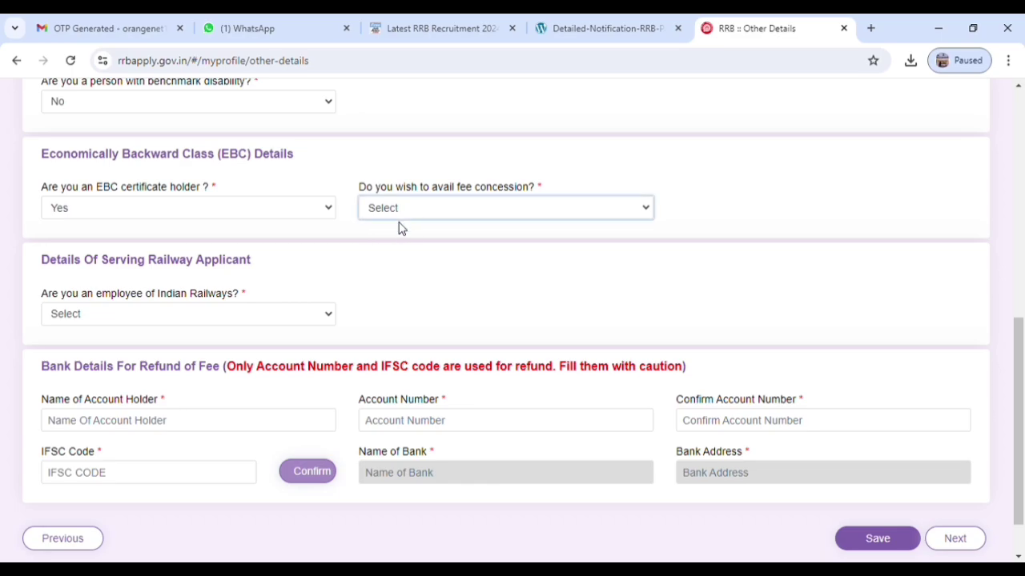
left_click(200, 212)
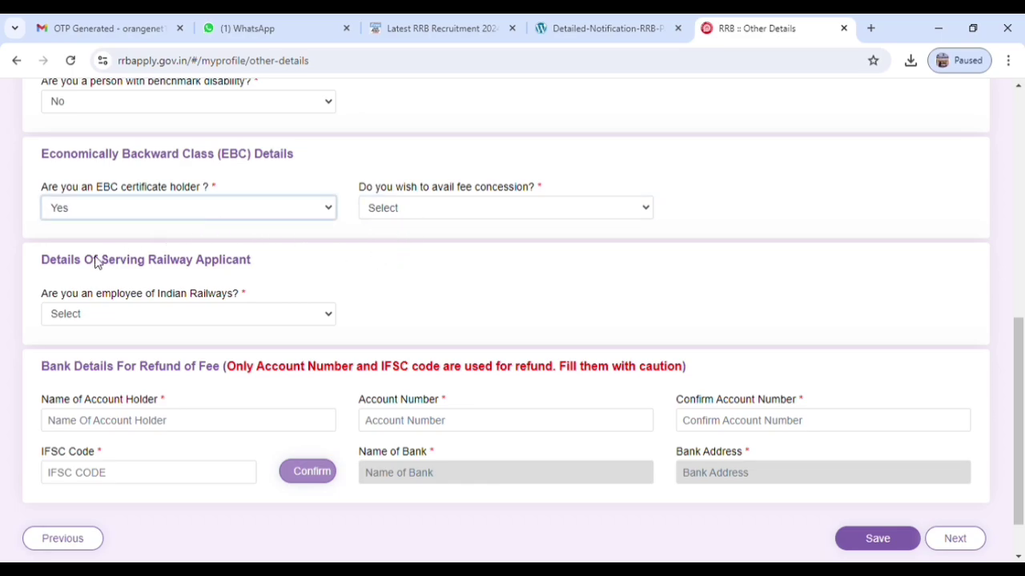
left_click(96, 258)
Step: Preview the serving railway employee fields by answering Yes, and set the Indian Railways employee answer to No
scroll(180, 291, "down", 1)
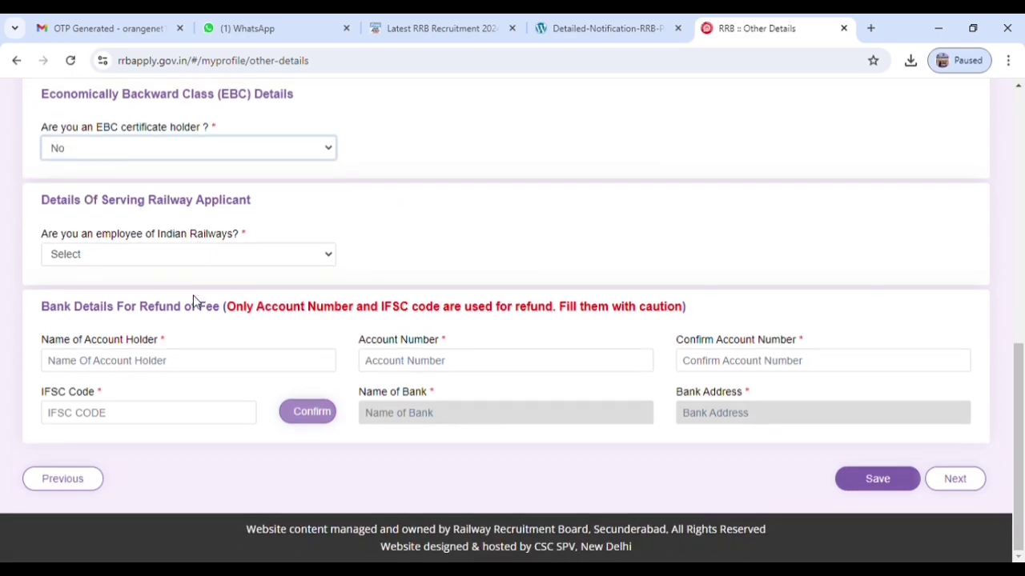
left_click(68, 254)
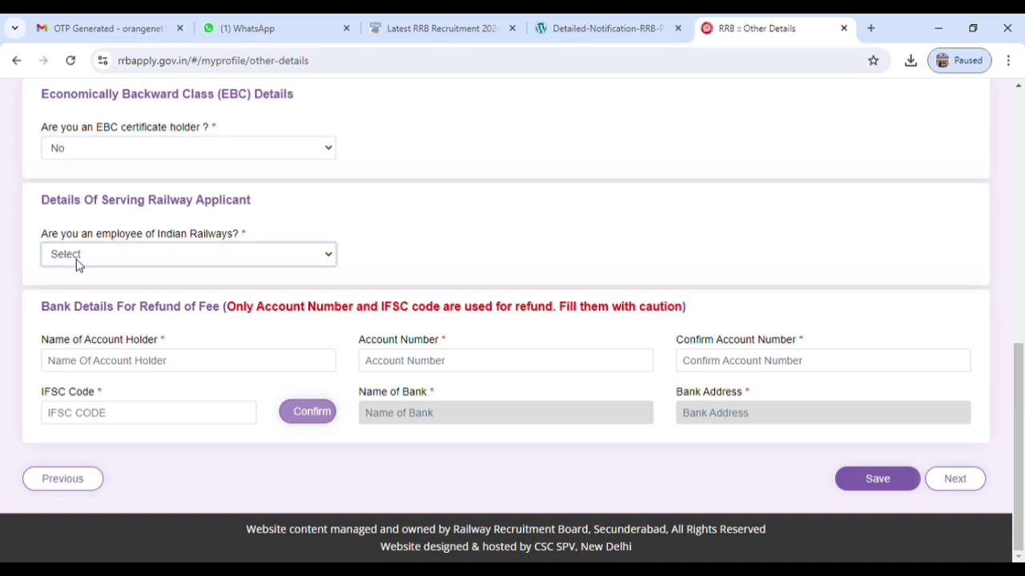
left_click(76, 294)
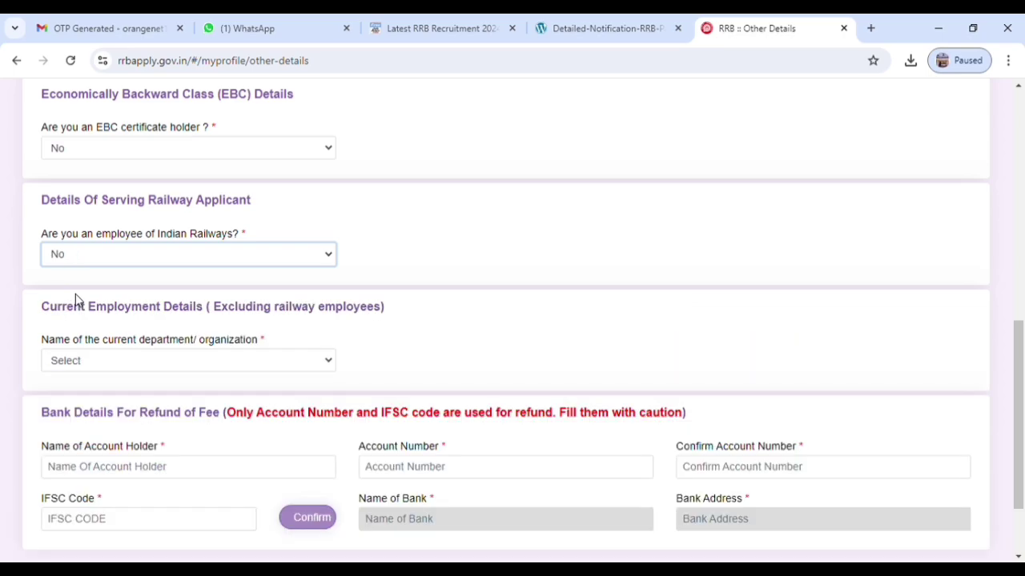
left_click(88, 260)
left_click(82, 298)
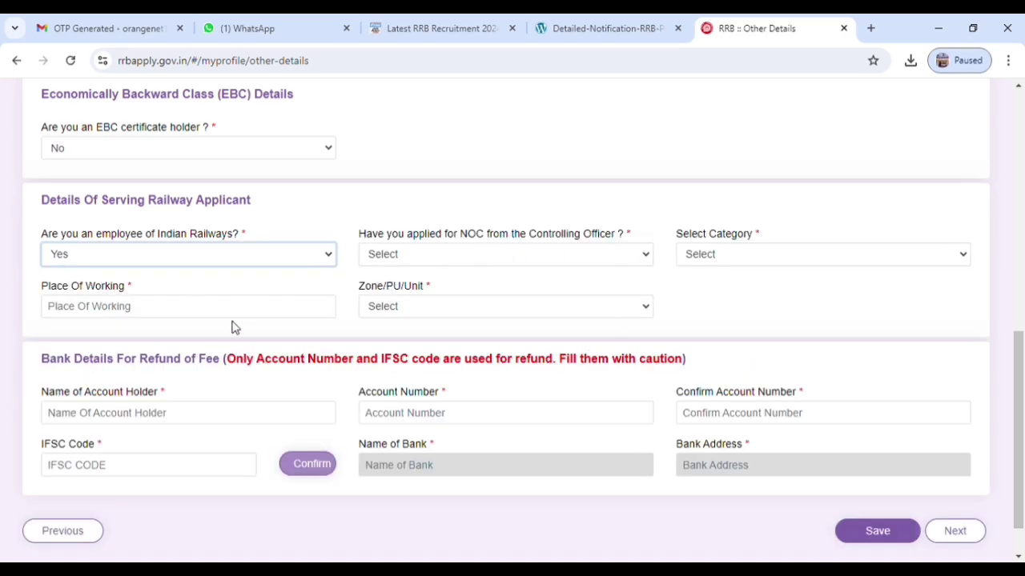
left_click(223, 264)
left_click(160, 297)
Step: Set the current department/organization to Not Applicable, and start the account holder name entry in the refund bank details
scroll(207, 344, "down", 1)
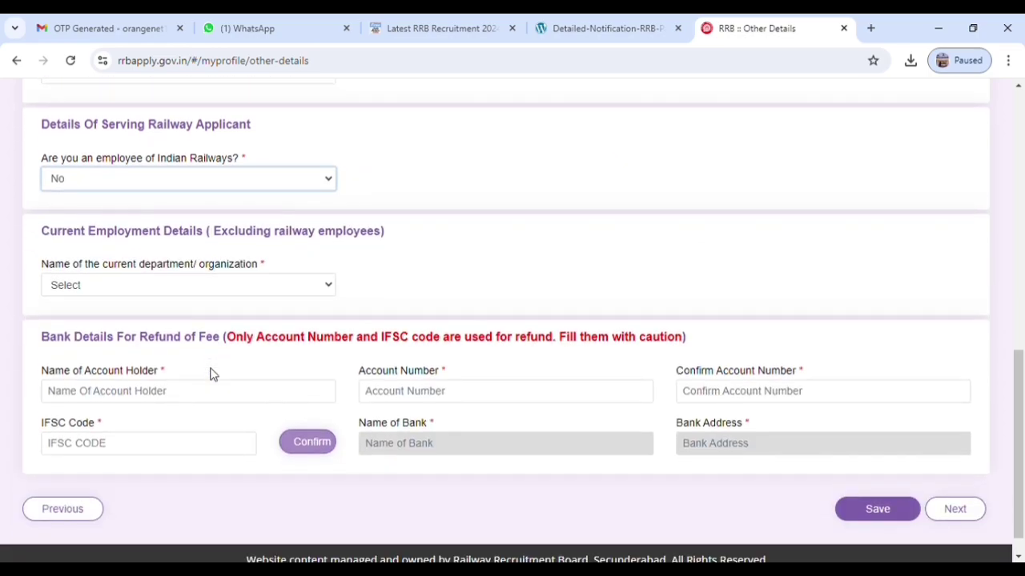
left_click(144, 295)
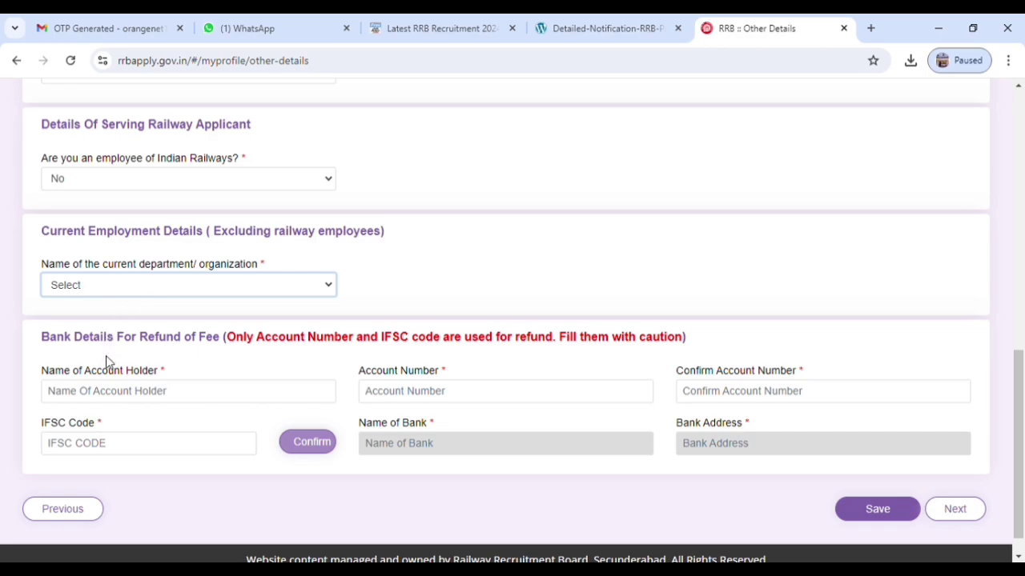
key("Down")
scroll(112, 400, "down", 1)
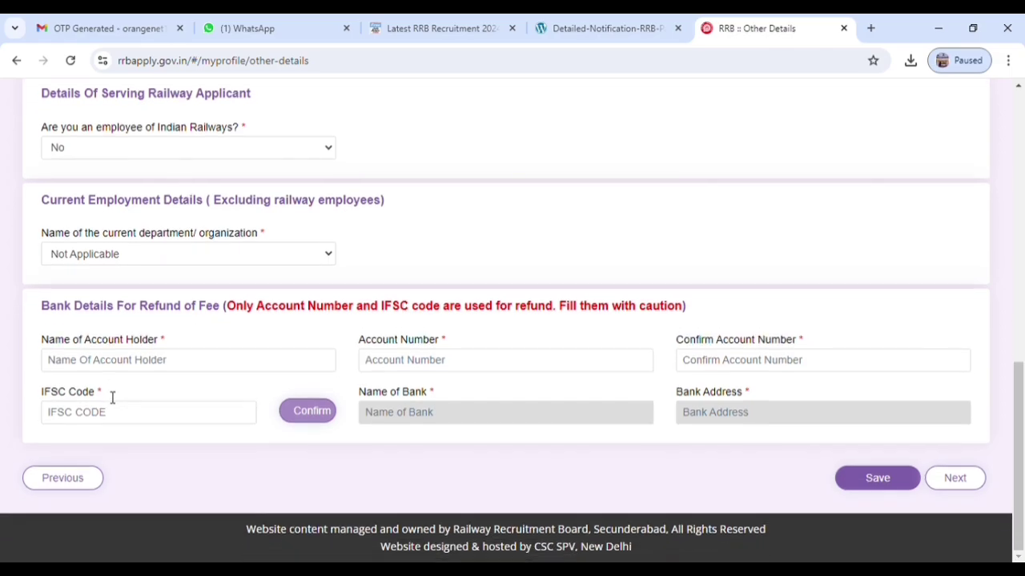
left_click(104, 362)
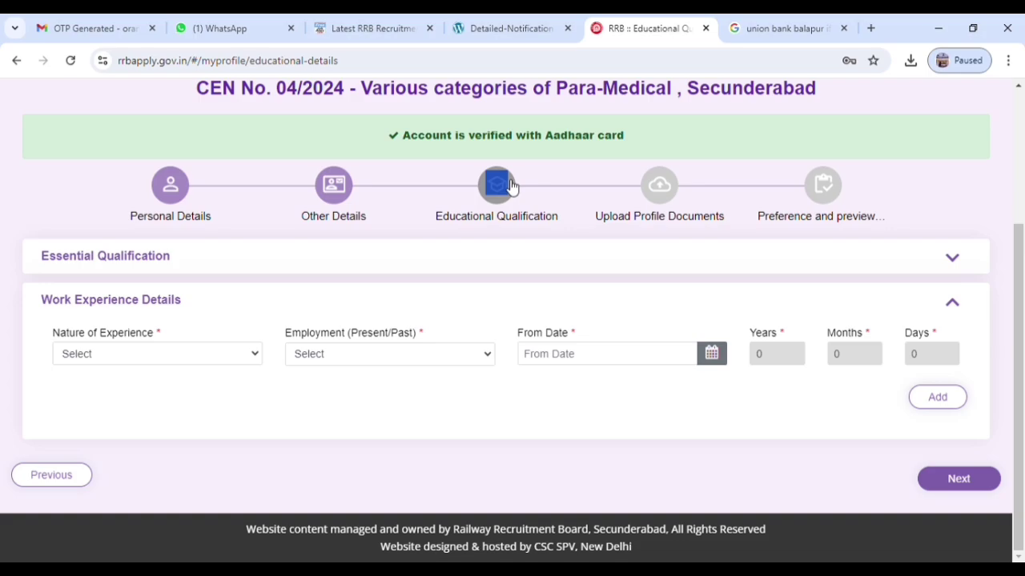
Step: Add the Matriculation/SSLC qualification with district Rangareddy and board ssc, and open the work experience details
left_click(133, 264)
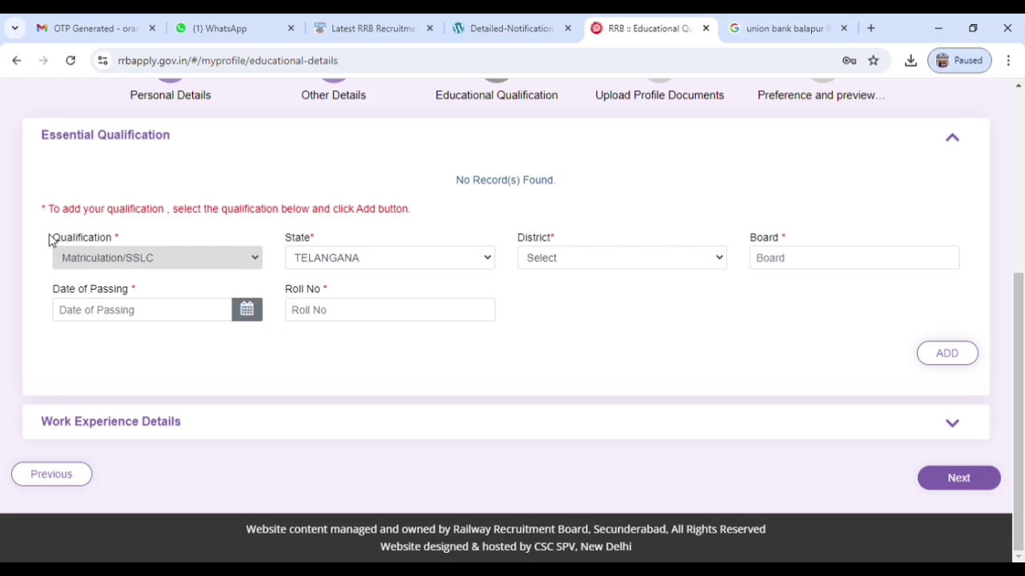
left_click_drag(52, 242, 144, 245)
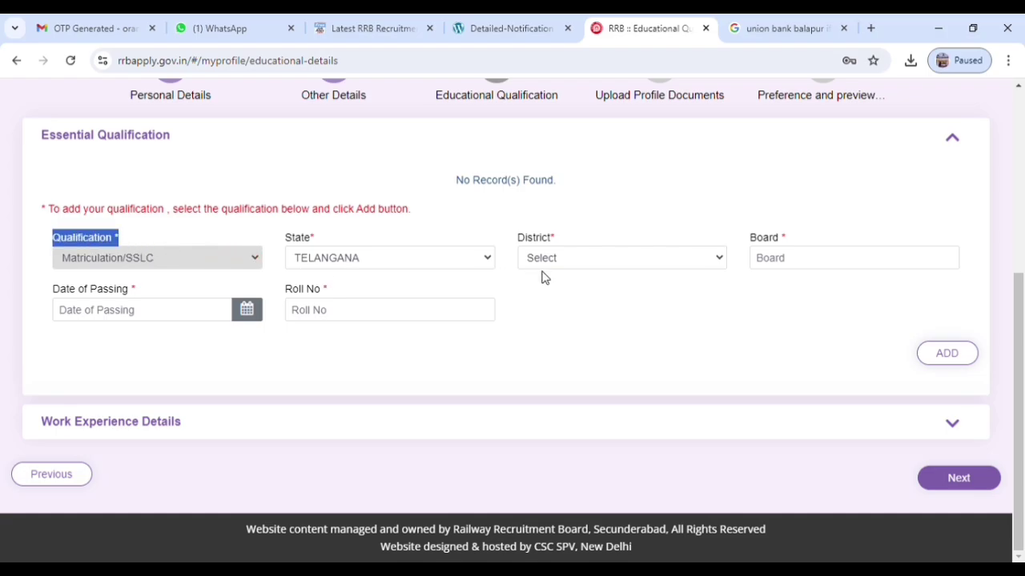
key("r")
key("r")
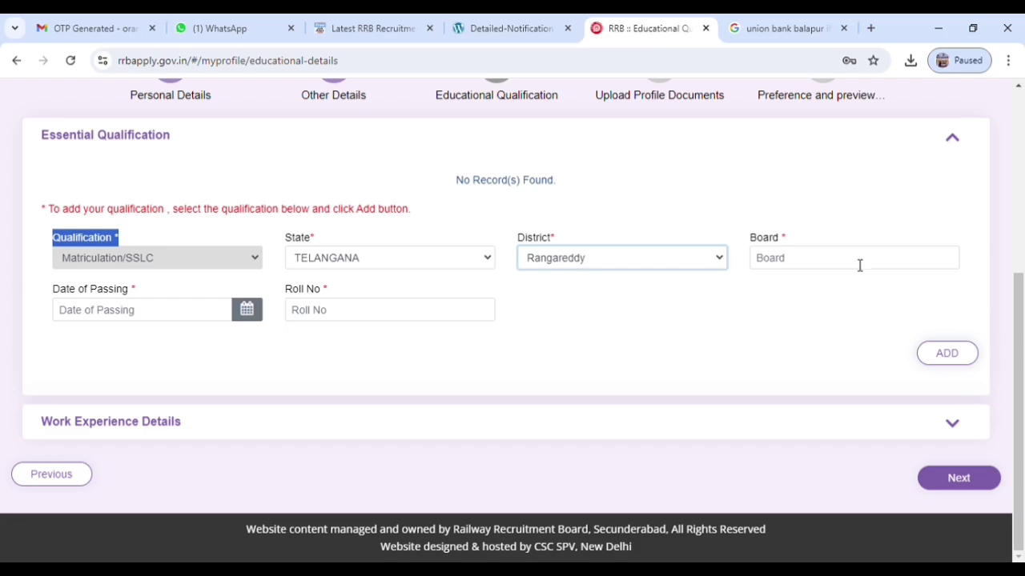
left_click(811, 270)
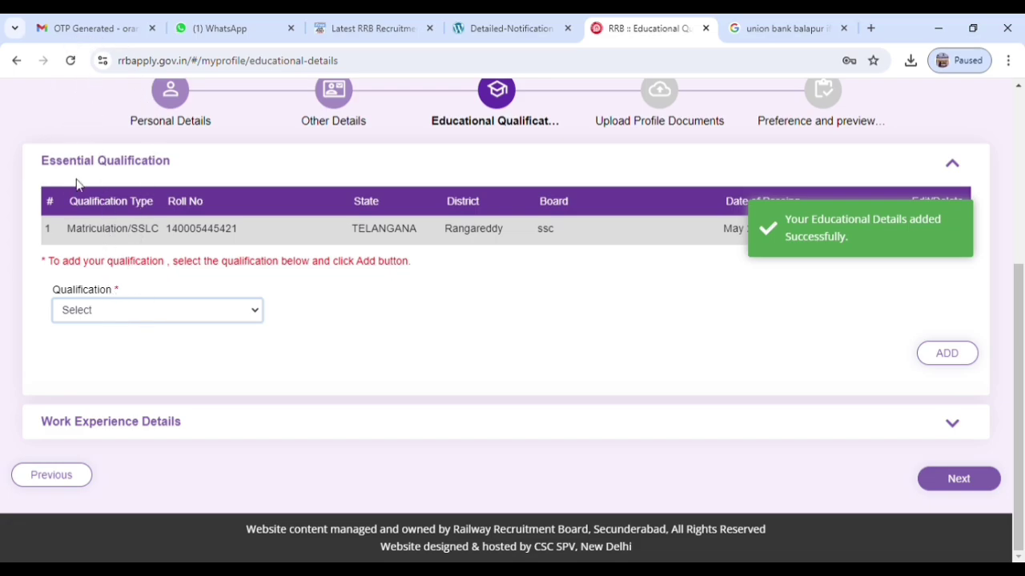
left_click(799, 420)
scroll(640, 385, "down", 2)
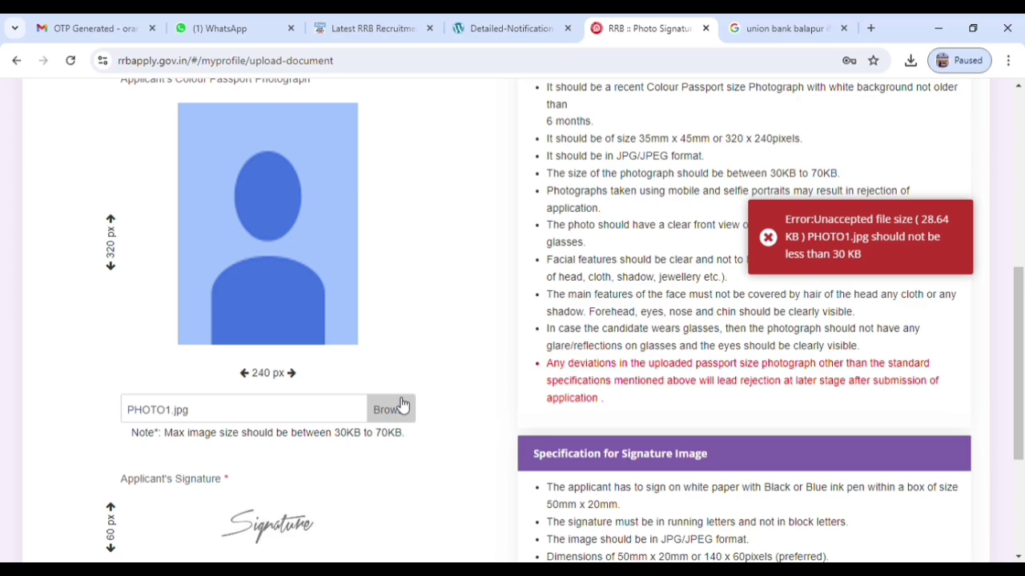
Step: Try to upload PHOTO.jpeg as the applicant's colour passport photograph, and reopen the photograph file selection
left_click(393, 409)
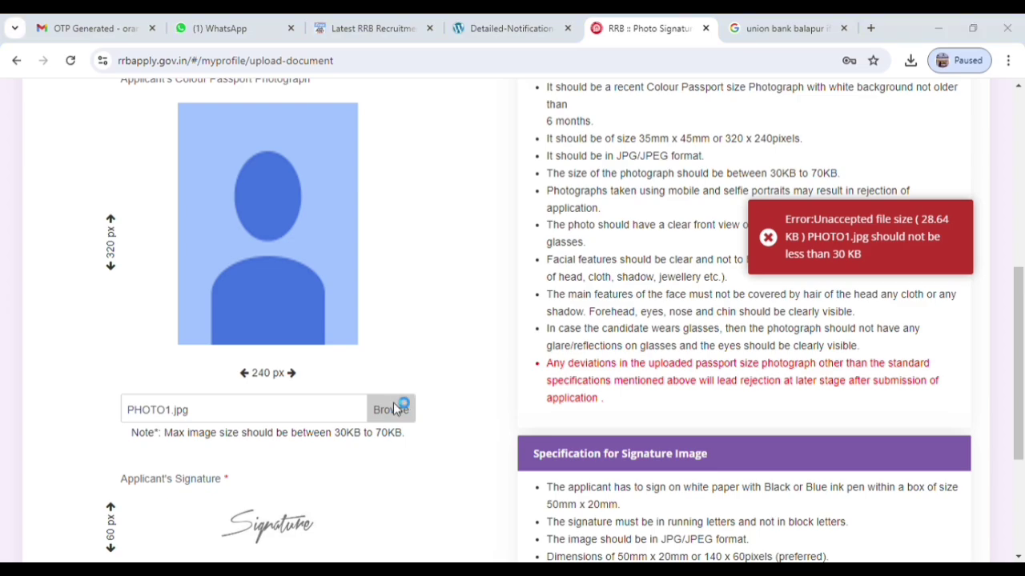
double_click(358, 142)
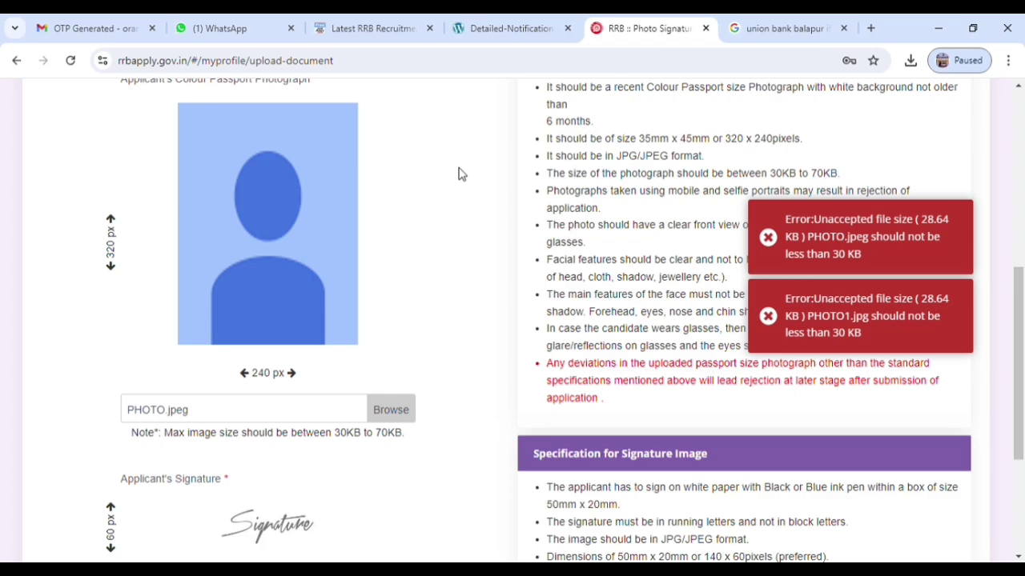
left_click(385, 418)
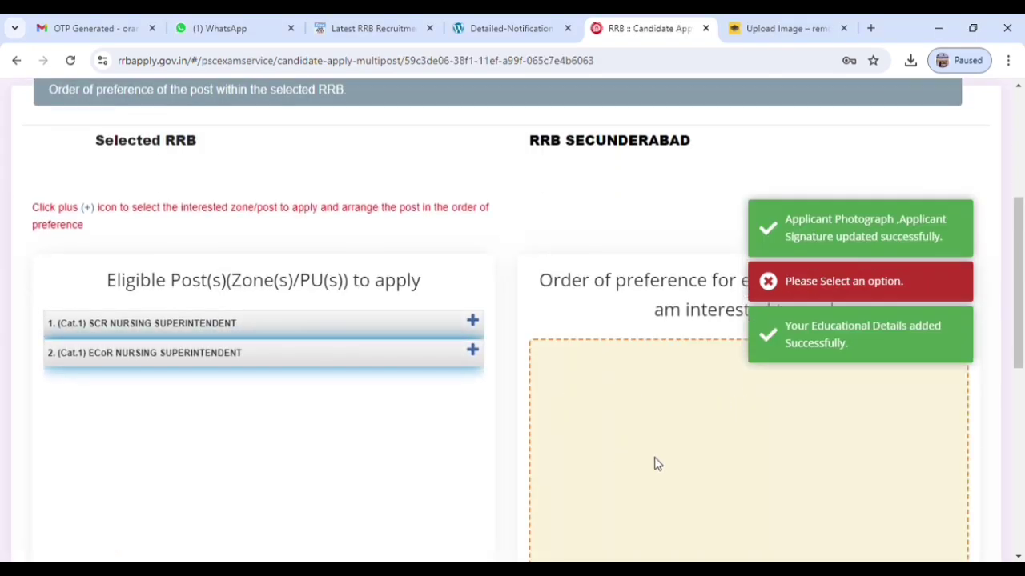
Step: Add SCR Nursing Superintendent as the first post preference and ECoR Nursing Superintendent as the second
scroll(654, 464, "up", 1)
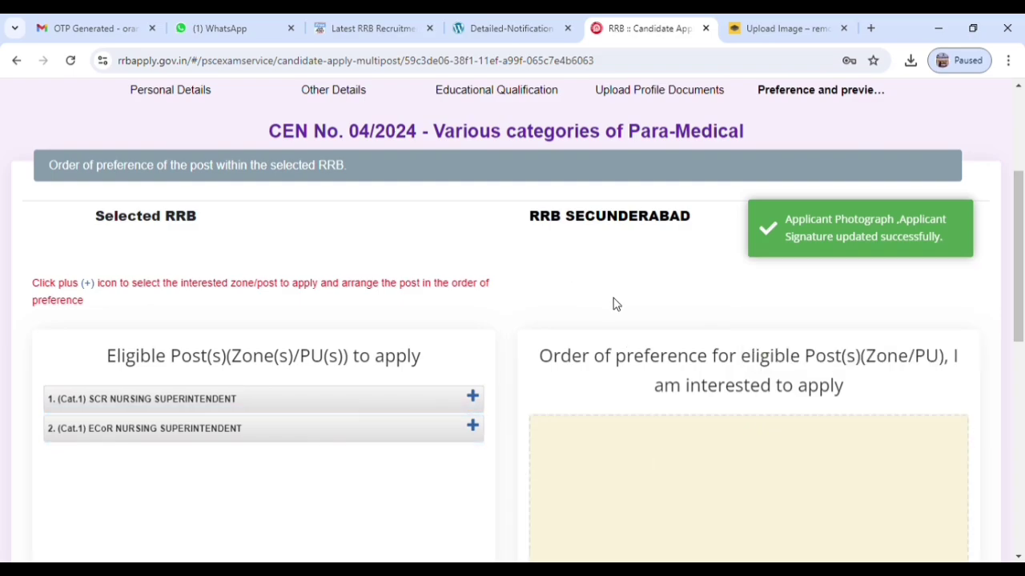
scroll(614, 304, "up", 2)
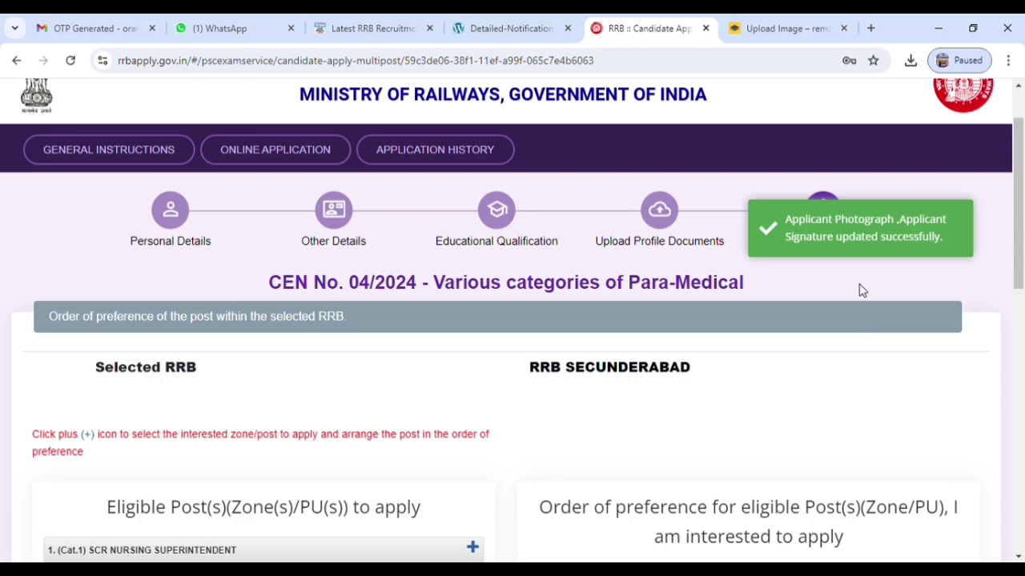
scroll(817, 313, "up", 1)
scroll(355, 412, "down", 3)
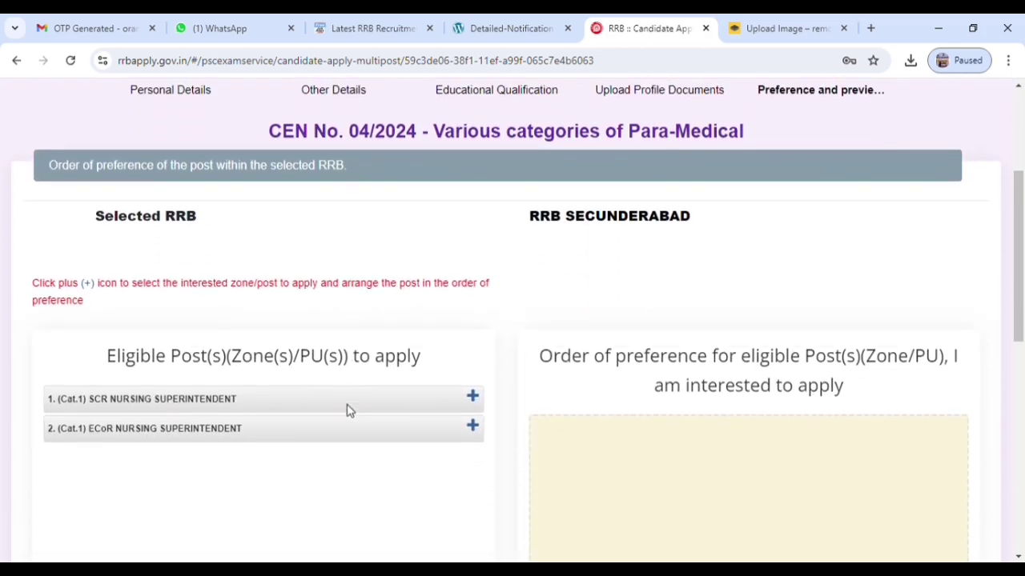
scroll(271, 416, "down", 2)
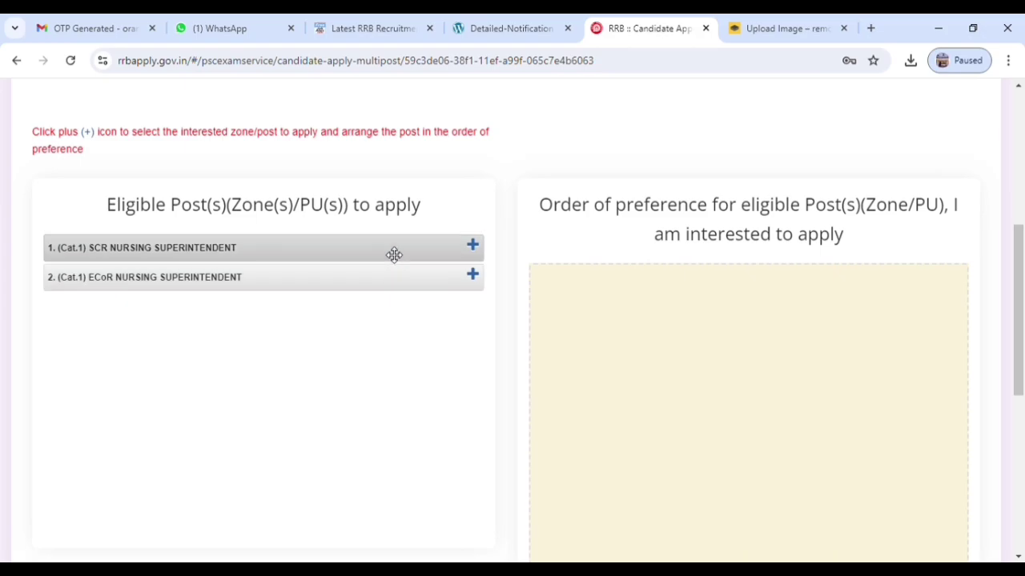
left_click(472, 247)
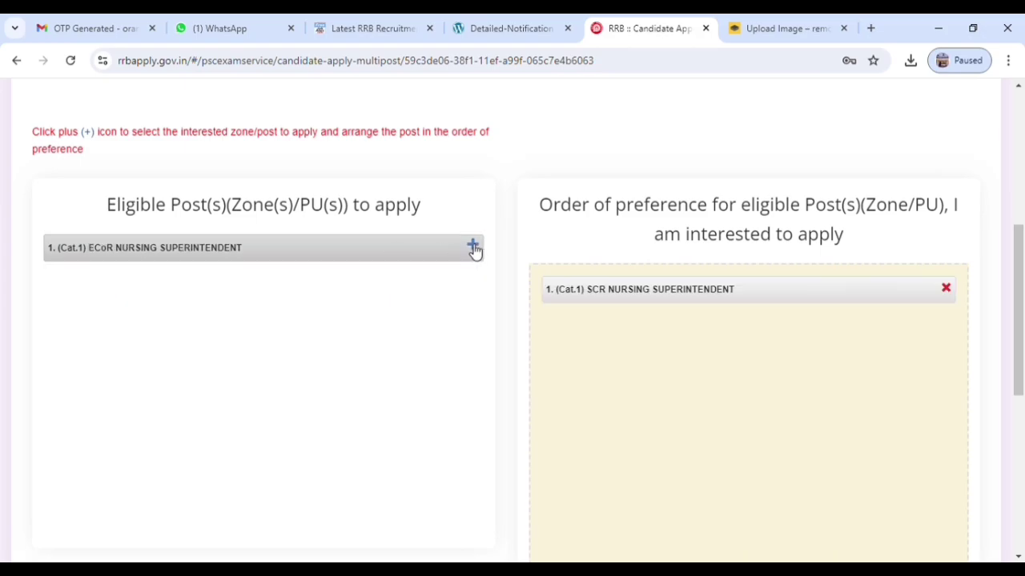
left_click(474, 247)
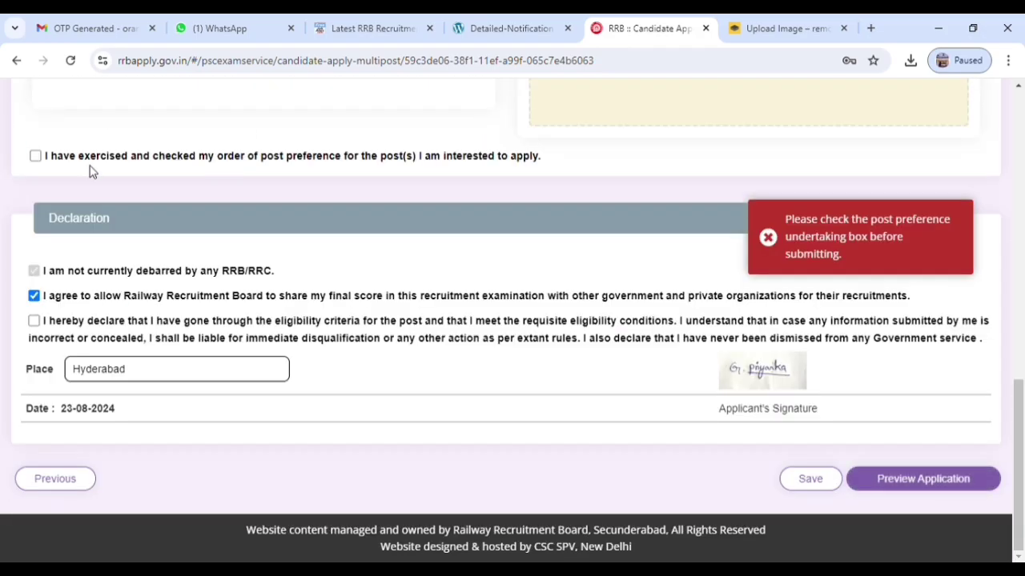
Step: Accept the post preference undertaking and the eligibility criteria declaration
left_click(35, 156)
left_click(34, 320)
scroll(563, 425, "up", 2)
scroll(823, 522, "down", 2)
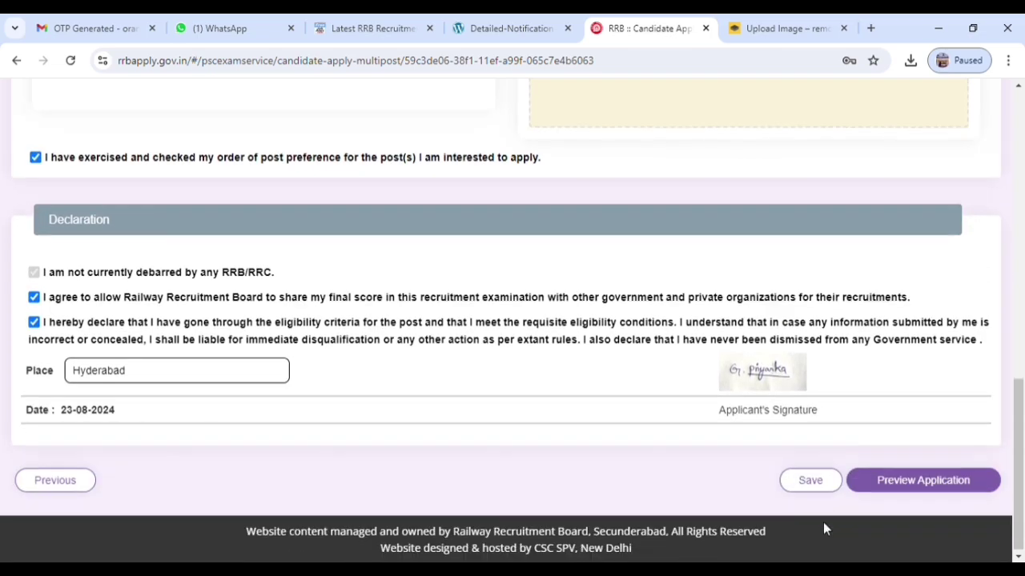
Step: Preview the application, review it from the personal details through the declaration, and proceed to the fee payment
left_click(928, 478)
scroll(912, 504, "down", 15)
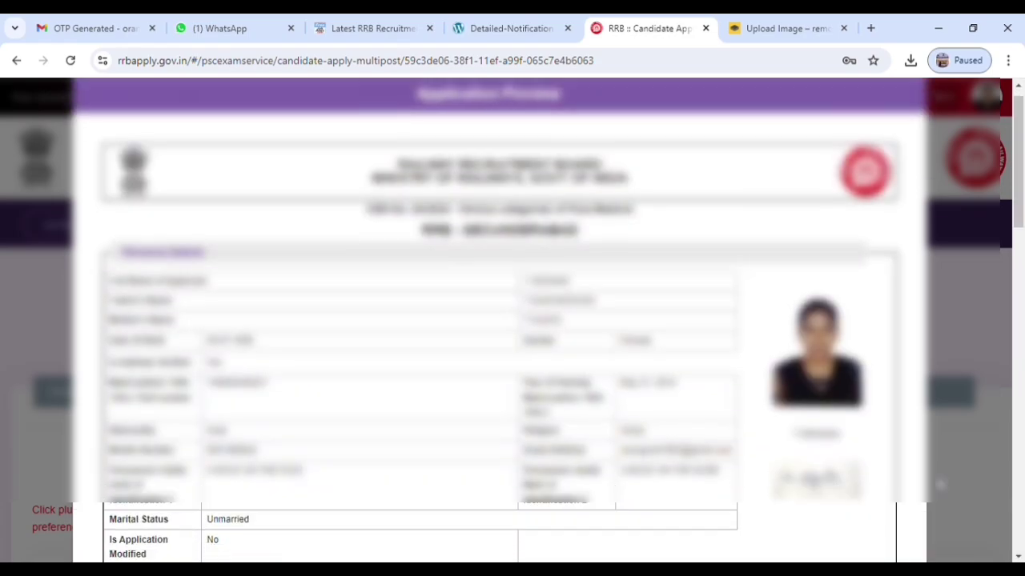
scroll(897, 509, "down", 15)
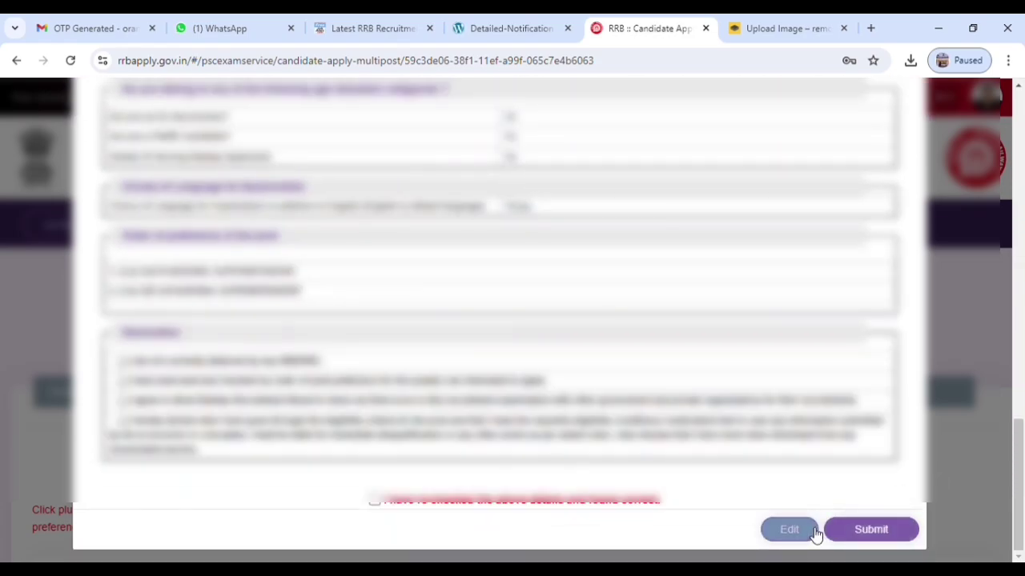
left_click(812, 530)
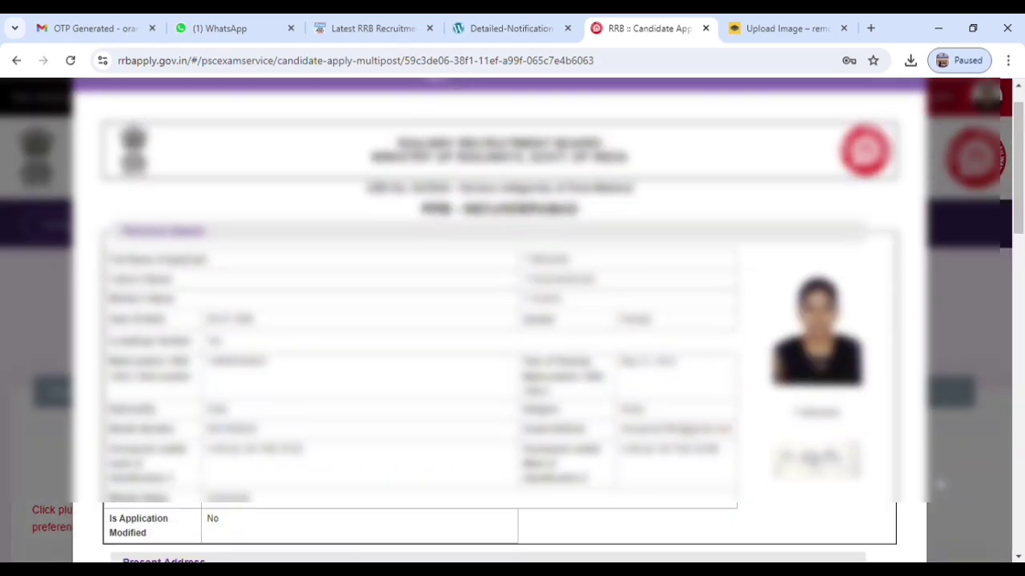
scroll(896, 517, "down", 15)
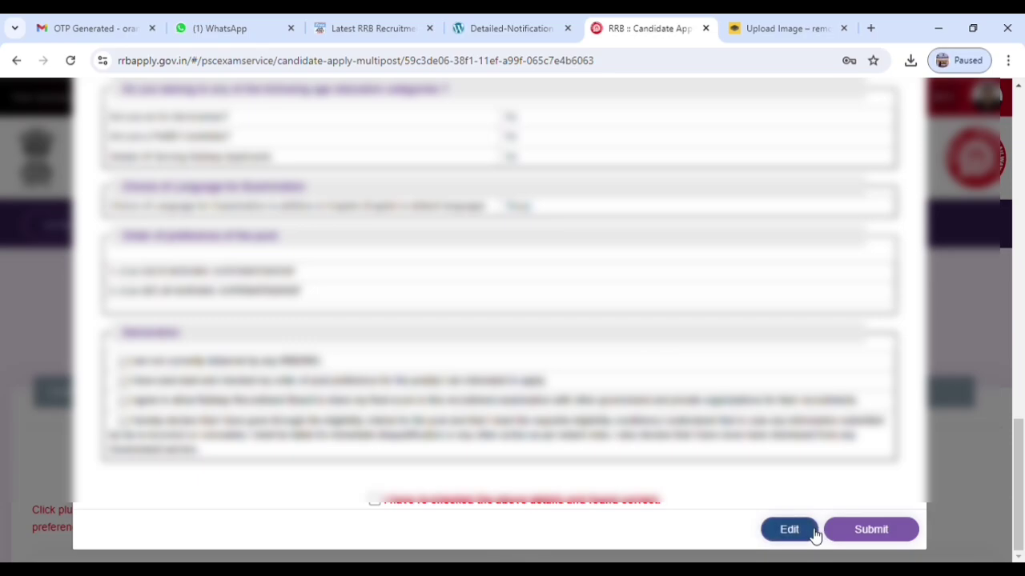
left_click(812, 531)
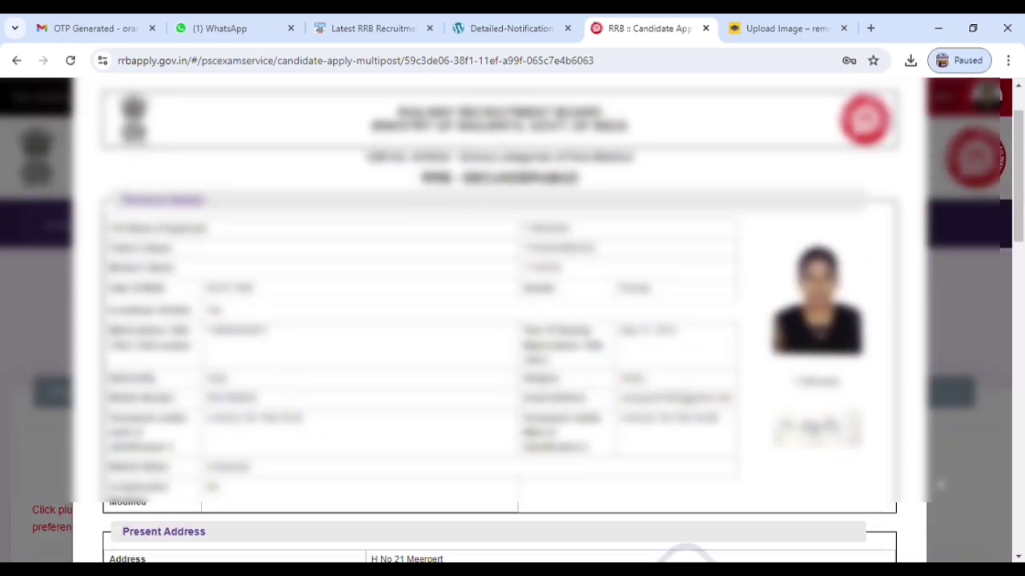
scroll(904, 508, "down", 15)
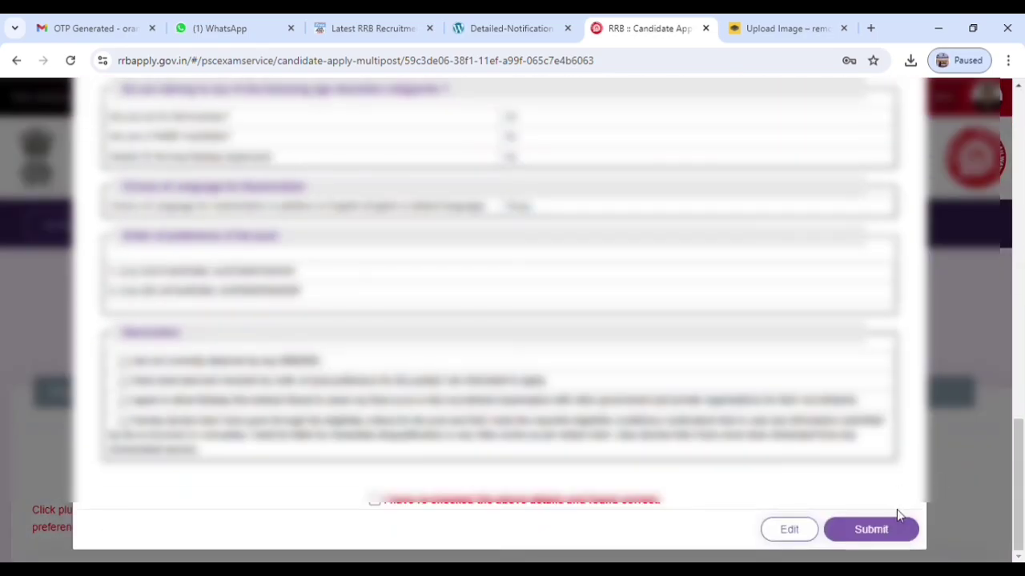
left_click(815, 531)
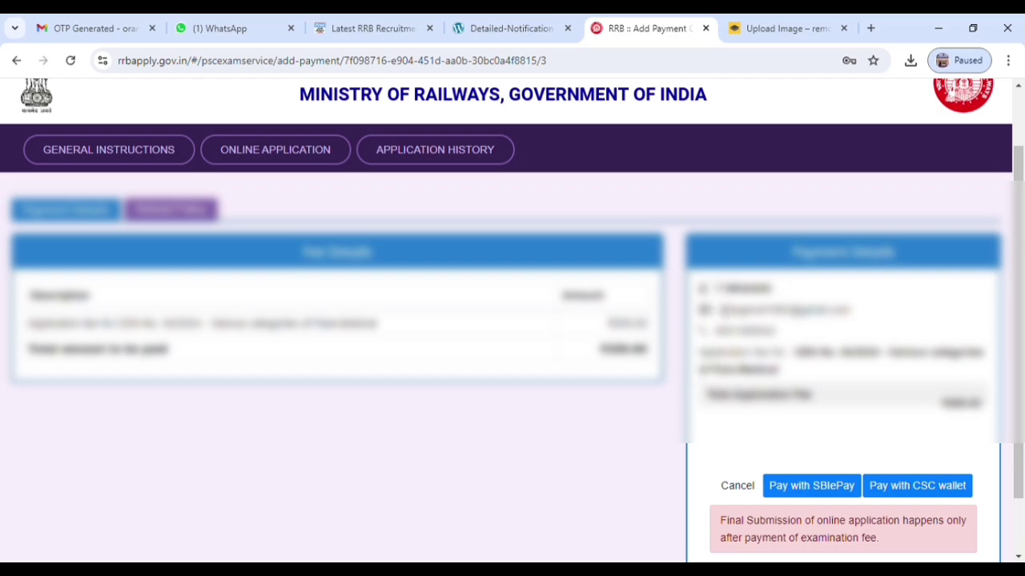
Step: Proceed to pay the fee with SBIePay, look at the Internet Banking and UPI options, and select Debit/Credit Card
left_click(821, 486)
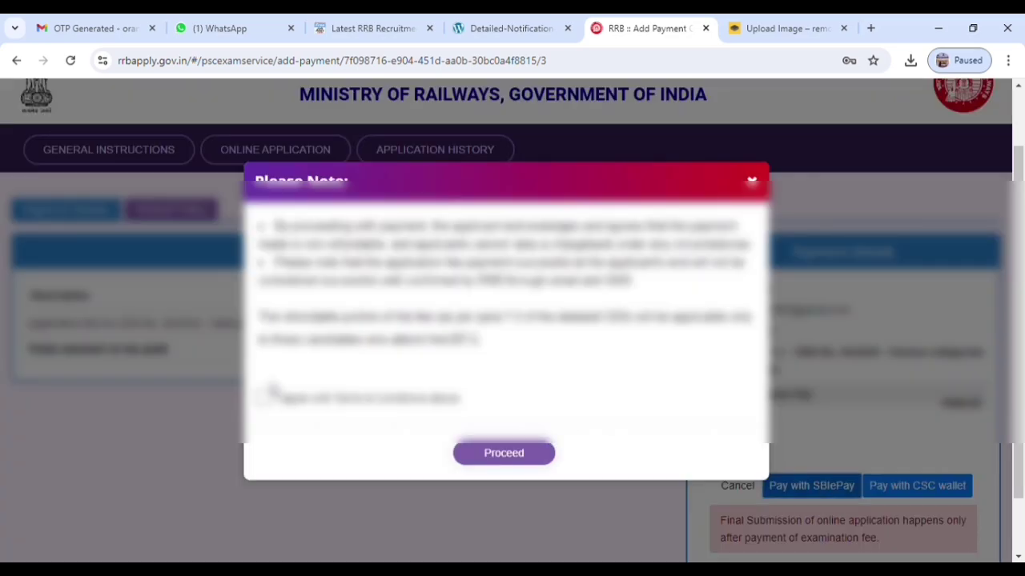
left_click(517, 453)
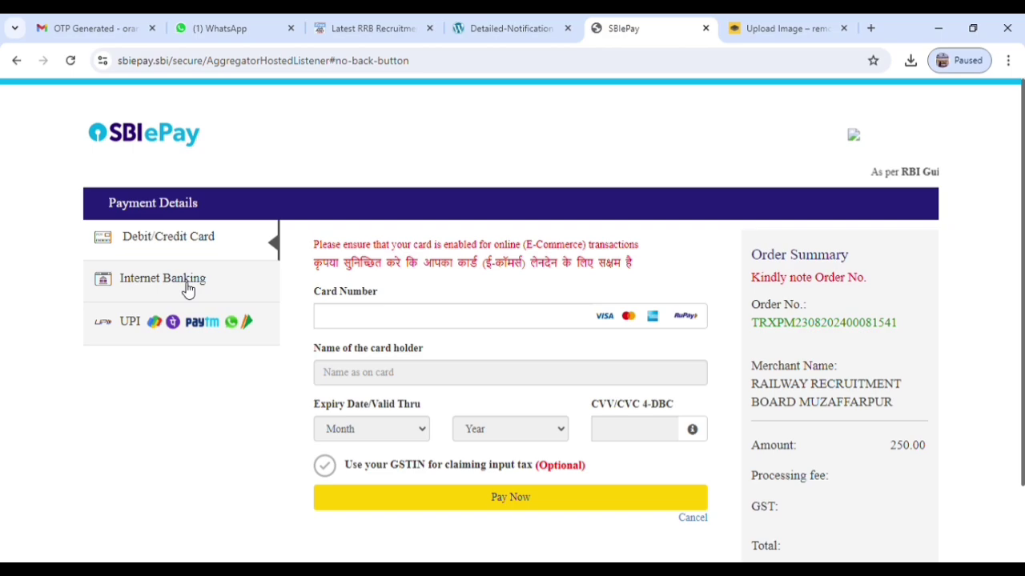
left_click(185, 282)
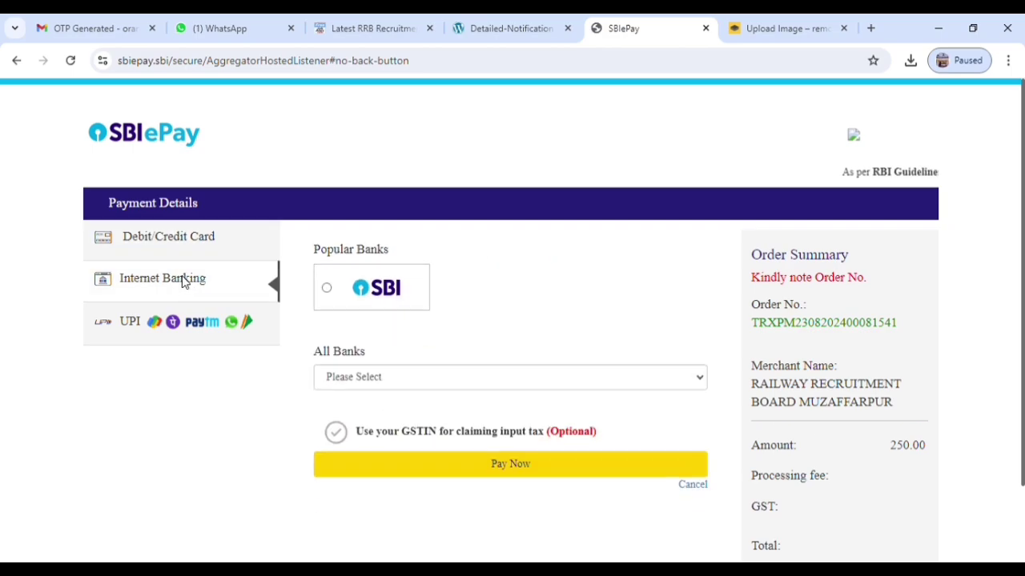
left_click(177, 233)
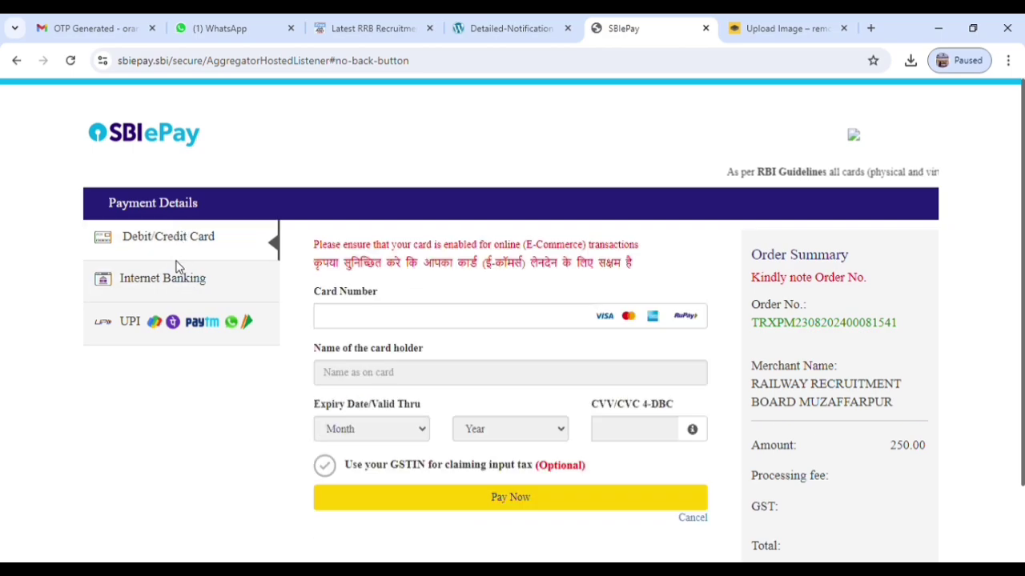
left_click(146, 324)
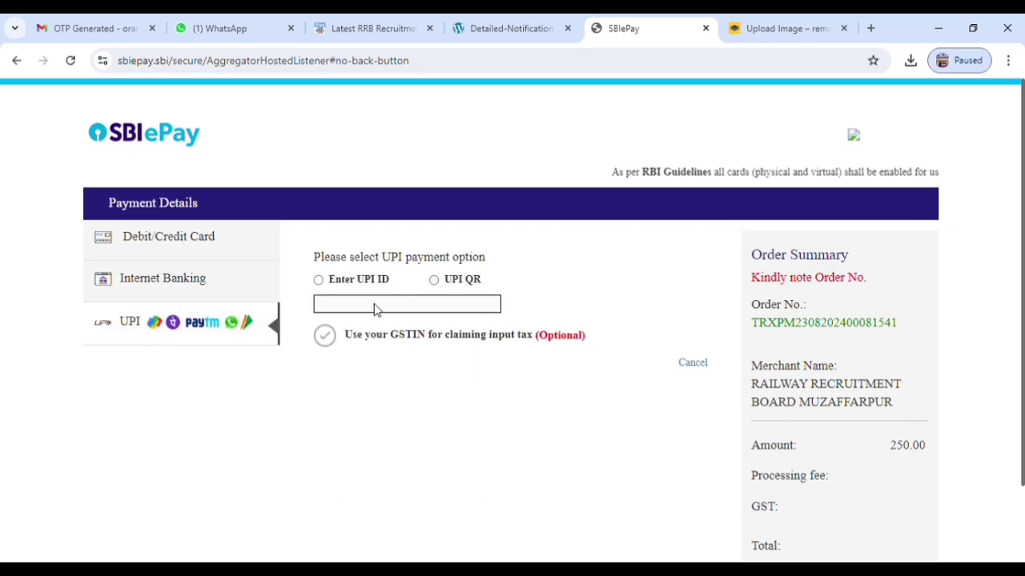
left_click(171, 280)
left_click(185, 249)
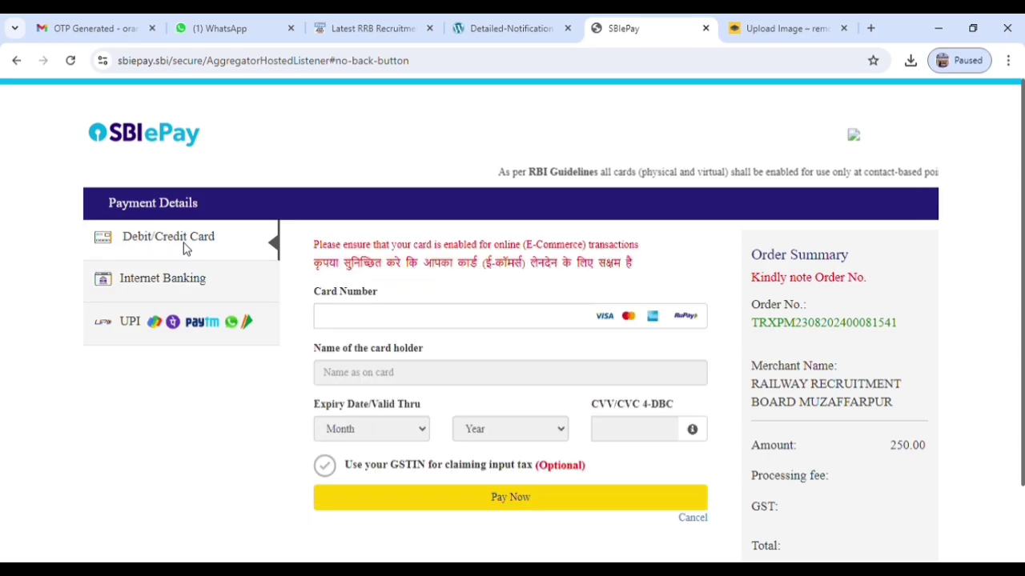